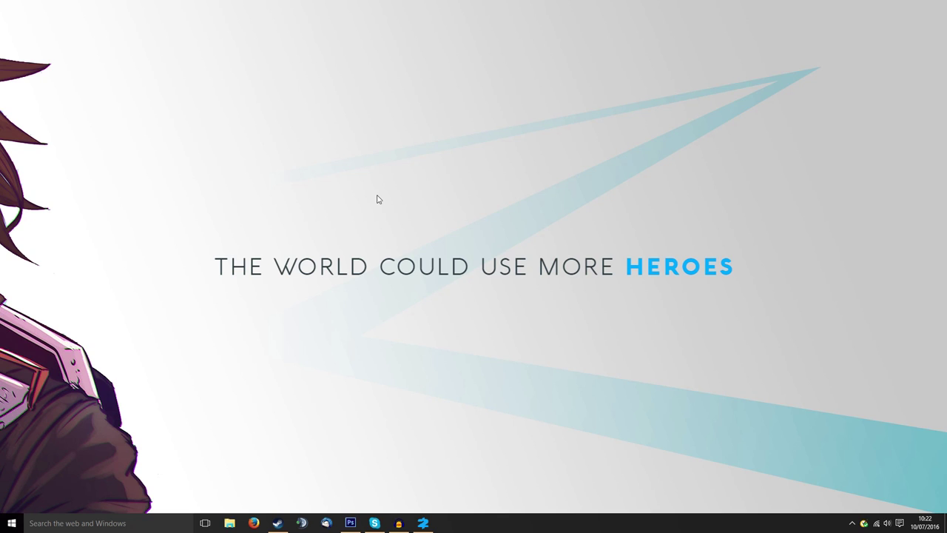
Step: In the Workshop Templates folder in Downloads, delete all the PSD templates except base_gradient_template_001.psd
{"action": "left_click", "coordinate": [230, 523]}
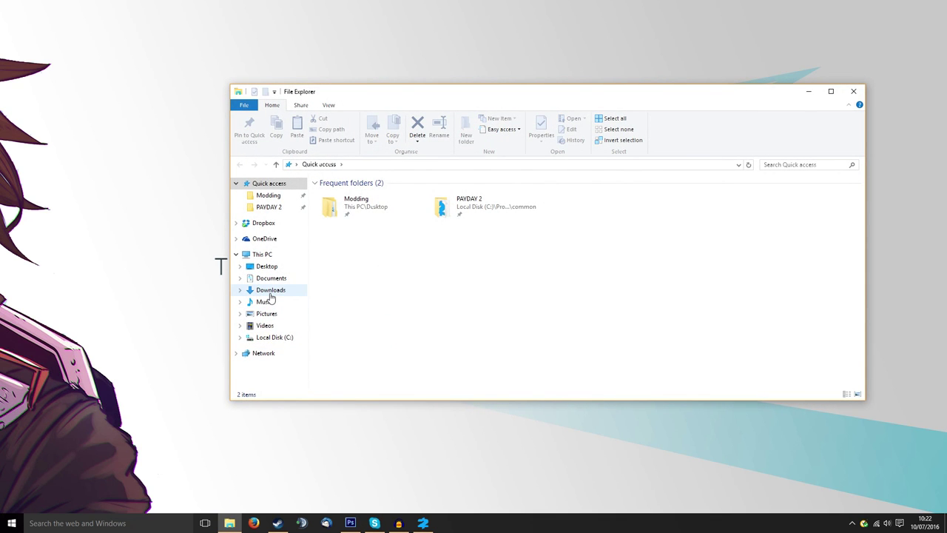
{"action": "left_click", "coordinate": [271, 293]}
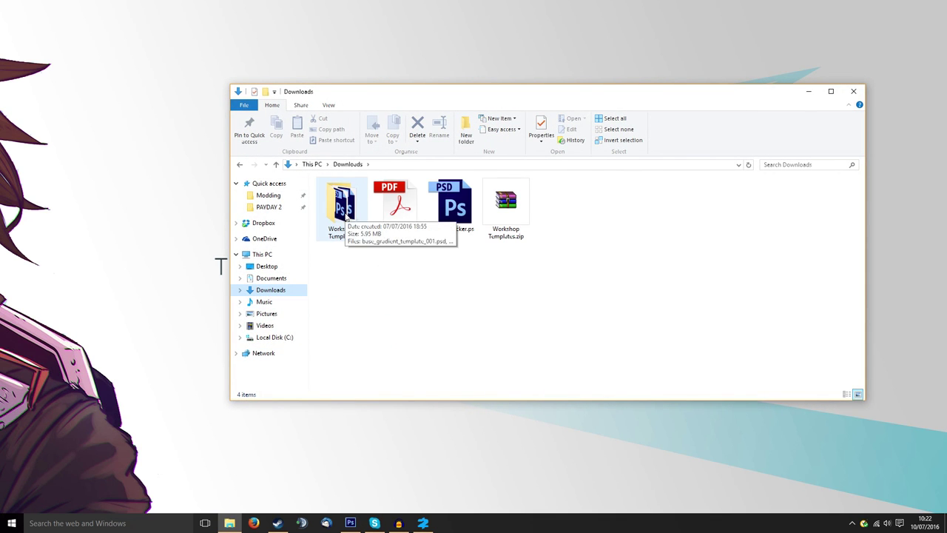
{"action": "double_click", "coordinate": [345, 215]}
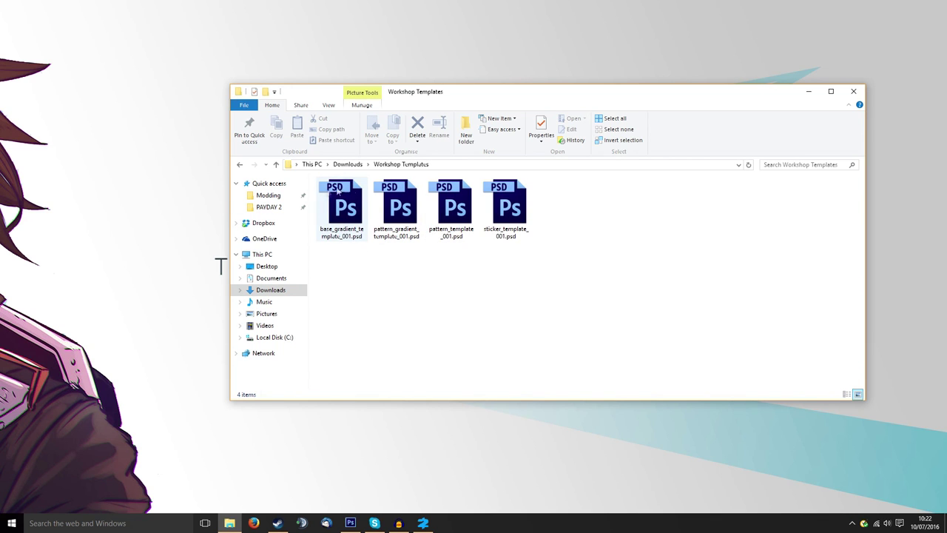
{"action": "left_click", "coordinate": [335, 217]}
{"action": "left_click_drag", "start_coordinate": [523, 274], "coordinate": [413, 211]}
{"action": "key", "text": "Delete"}
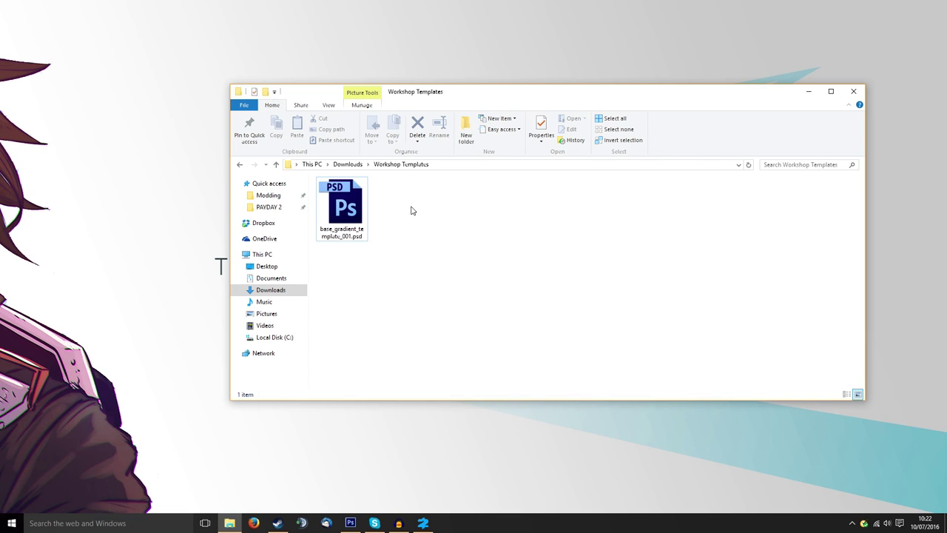
Step: Open base_gradient_template_001.psd in Photoshop and expand the gradients group to show its material sub-groups
{"action": "left_click", "coordinate": [361, 200]}
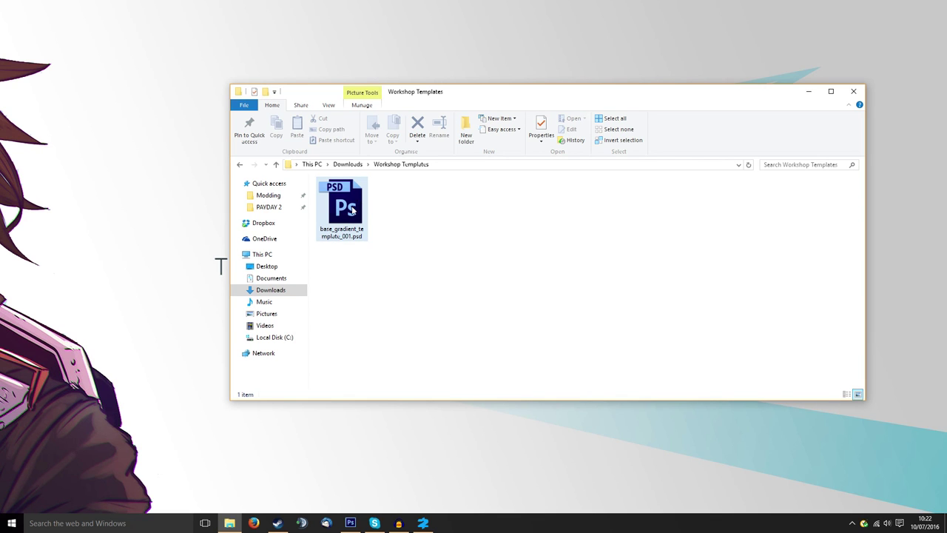
{"action": "double_click", "coordinate": [357, 214]}
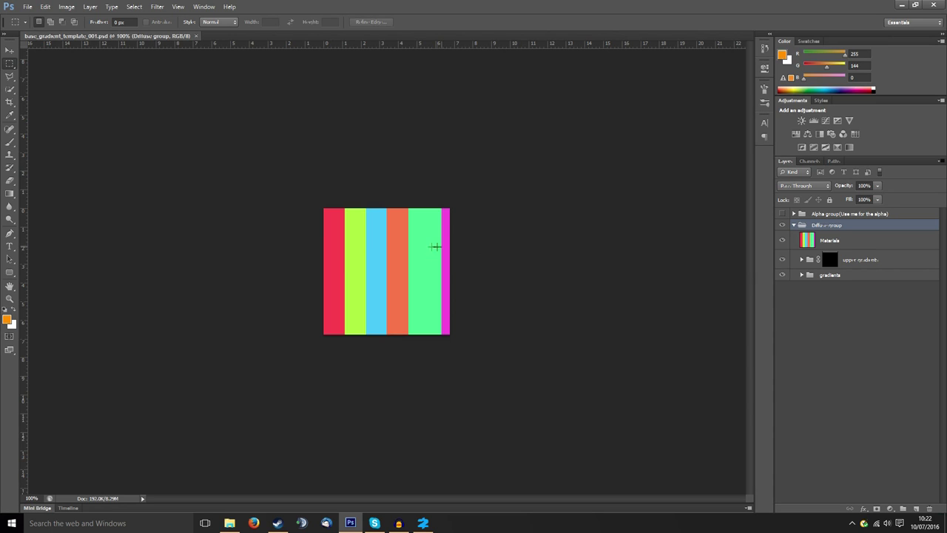
{"action": "scroll", "coordinate": [222, 253], "scroll_direction": "up", "scroll_amount": 3}
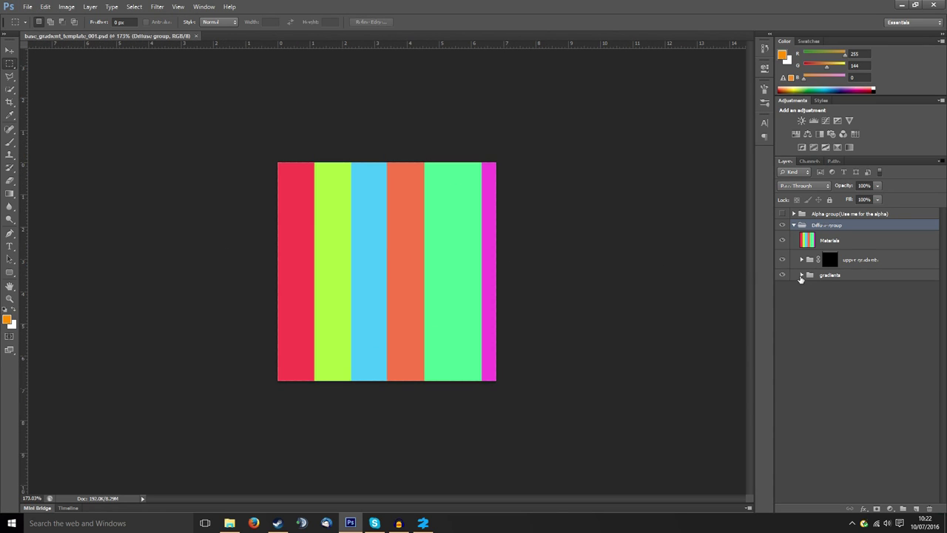
{"action": "left_click", "coordinate": [801, 275]}
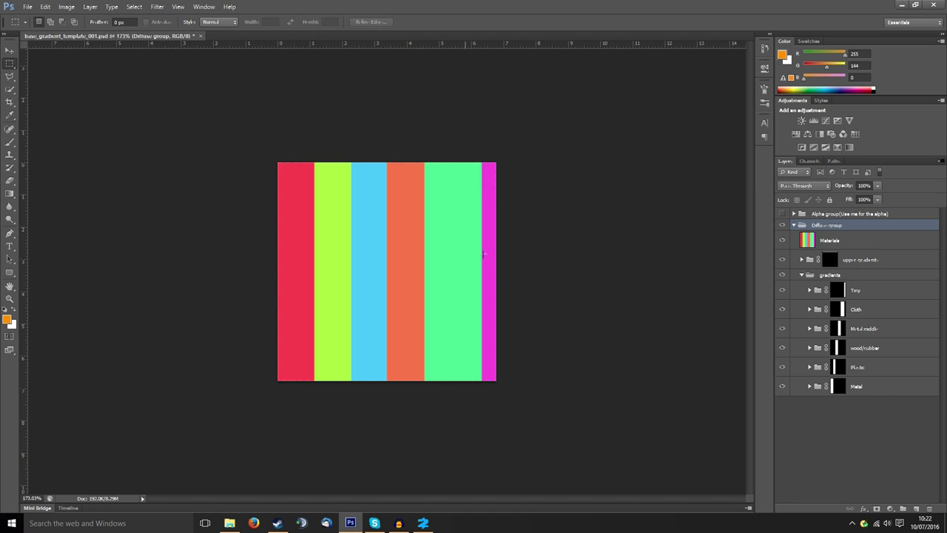
Step: Save a copy of the base gradient template in Targa format as base_gradient_template_001.tga at 32 bits/pixel in Workshop Templates
{"action": "left_click", "coordinate": [27, 6]}
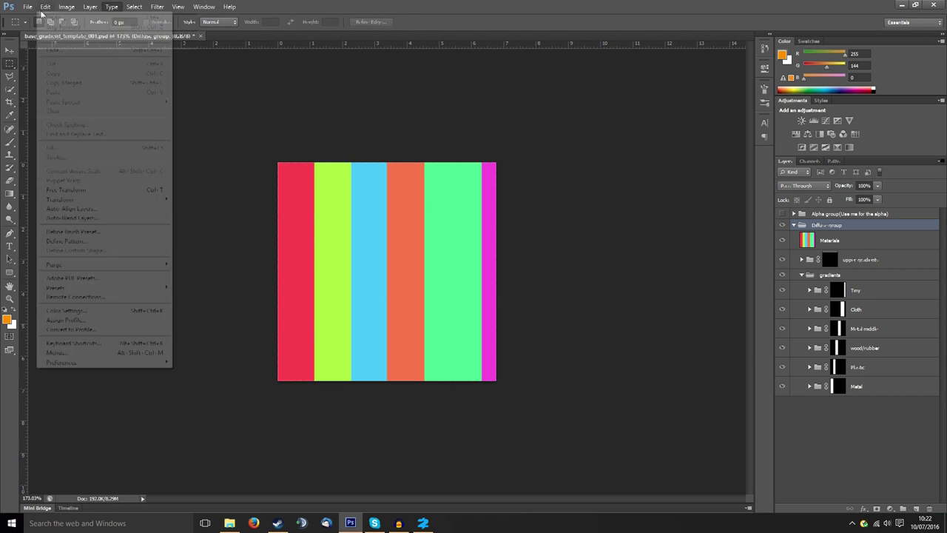
{"action": "left_click", "coordinate": [44, 116]}
{"action": "left_click", "coordinate": [27, 7]}
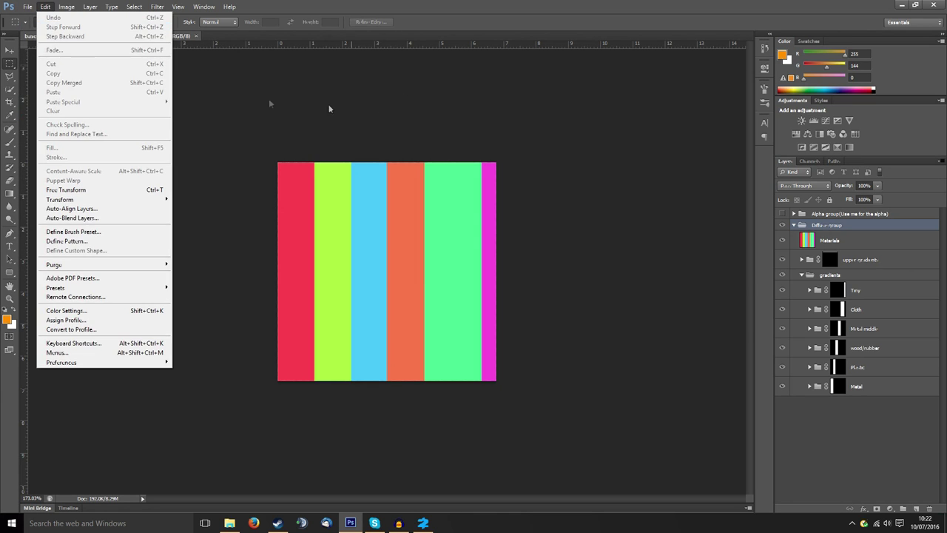
{"action": "left_click", "coordinate": [37, 4]}
{"action": "left_click", "coordinate": [59, 114]}
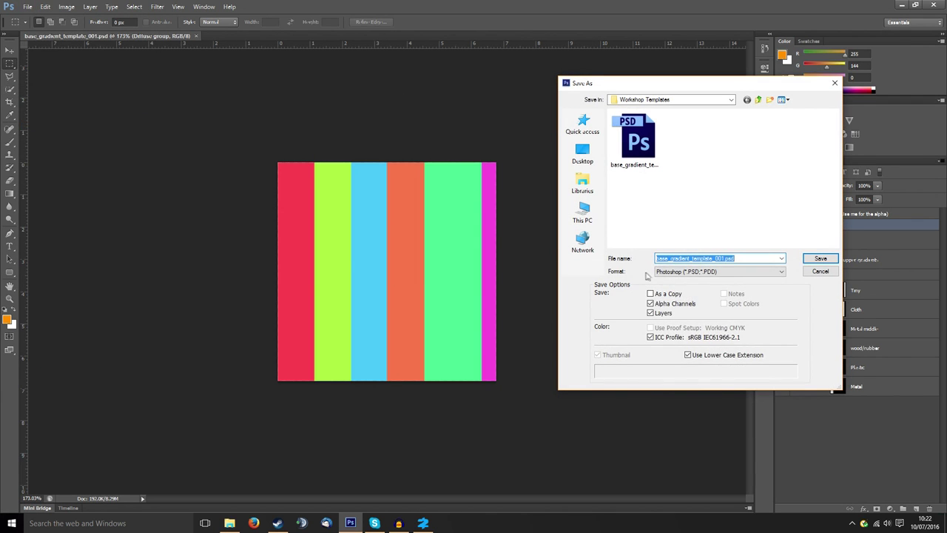
{"action": "left_click", "coordinate": [660, 273]}
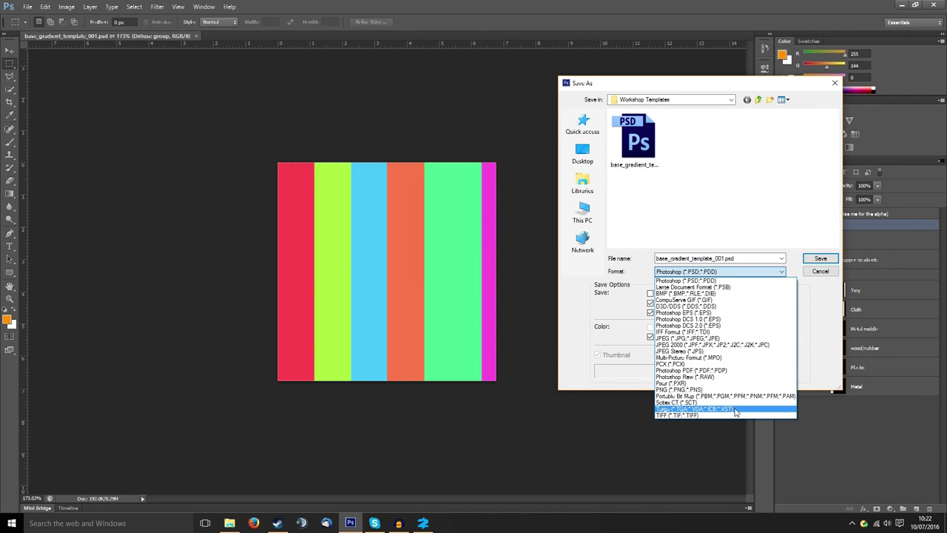
{"action": "left_click", "coordinate": [686, 410]}
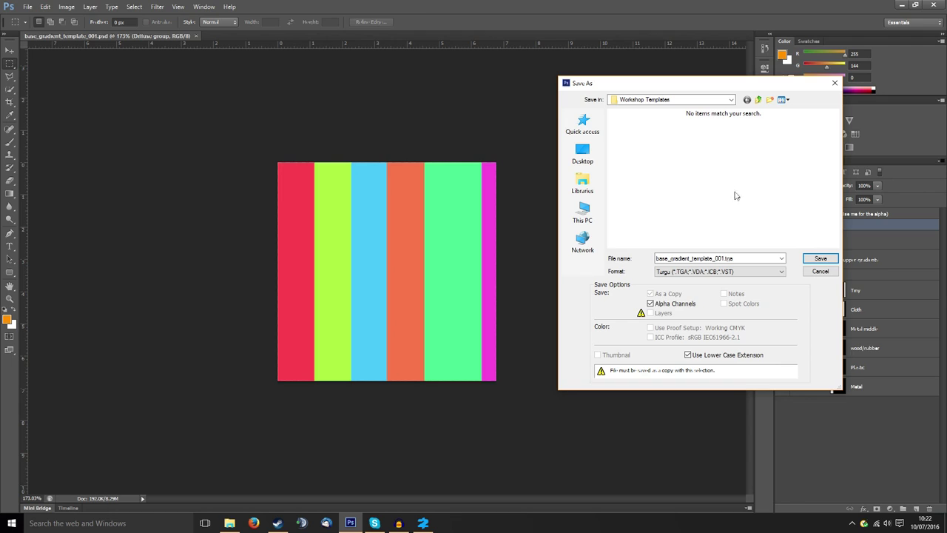
{"action": "left_click", "coordinate": [820, 258]}
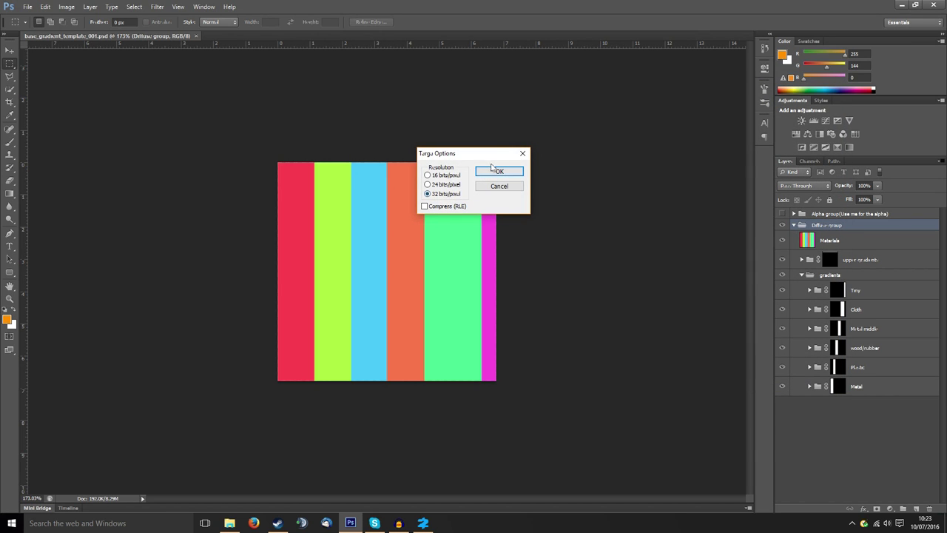
{"action": "left_click", "coordinate": [499, 172]}
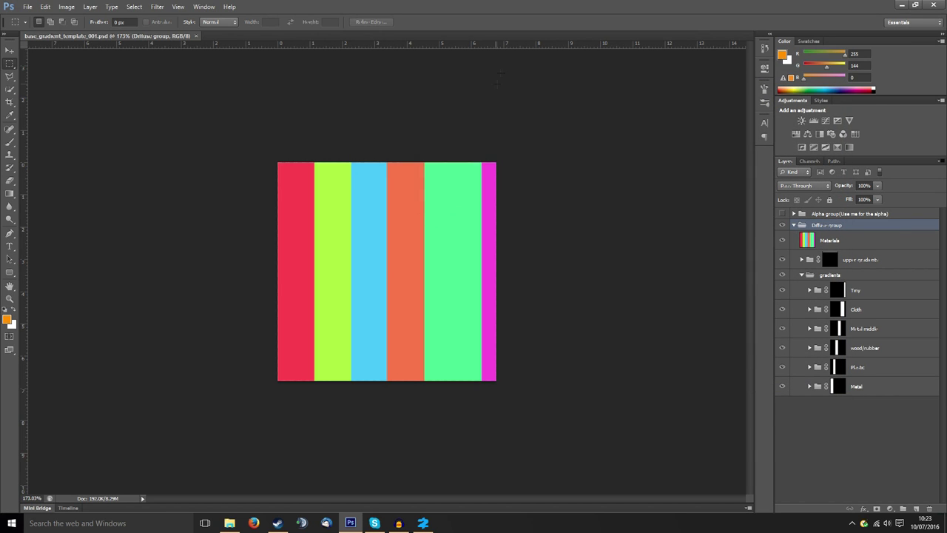
Step: Switch to File Explorer and copy base_gradient_template_001.tga from Workshop Templates into the workshop folder of the PAYDAY 2 installation
{"action": "left_click", "coordinate": [229, 523]}
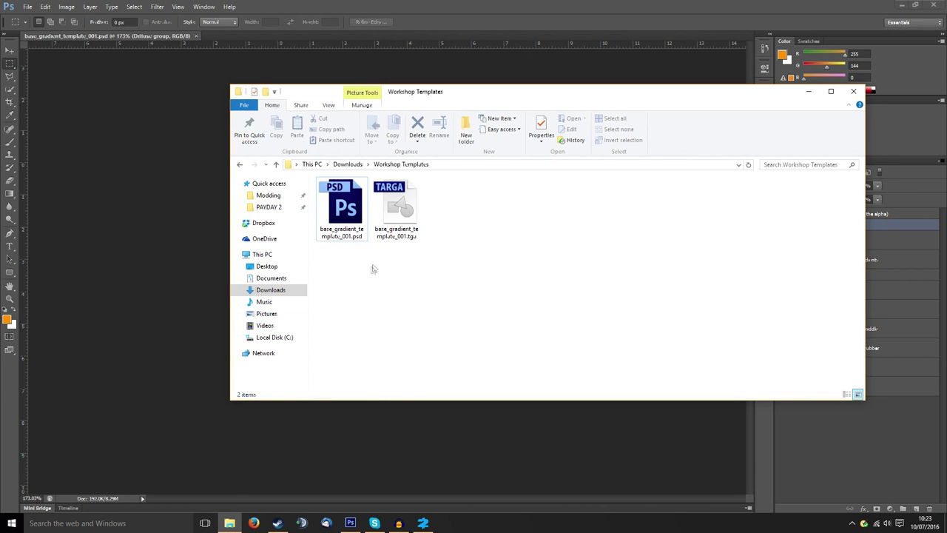
{"action": "left_click", "coordinate": [394, 231]}
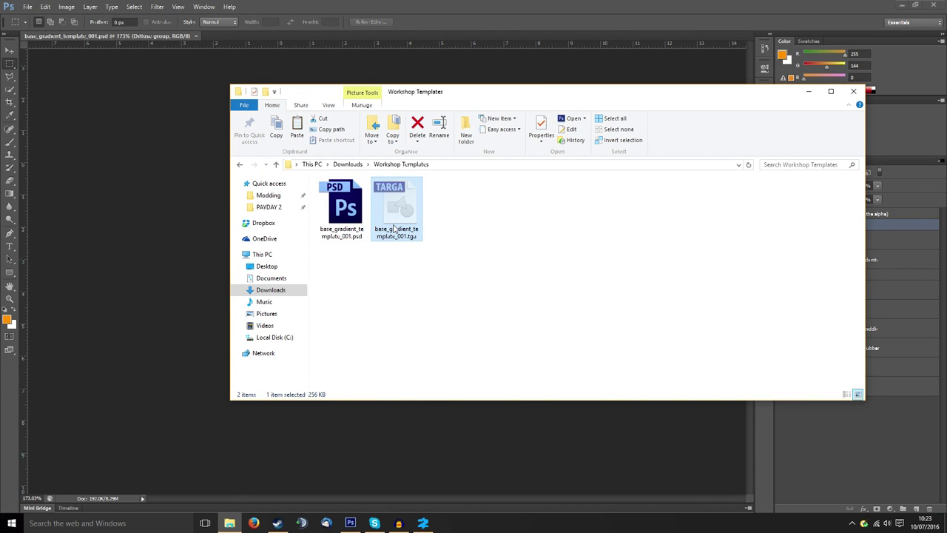
{"action": "left_click", "coordinate": [235, 522]}
{"action": "left_click", "coordinate": [237, 522]}
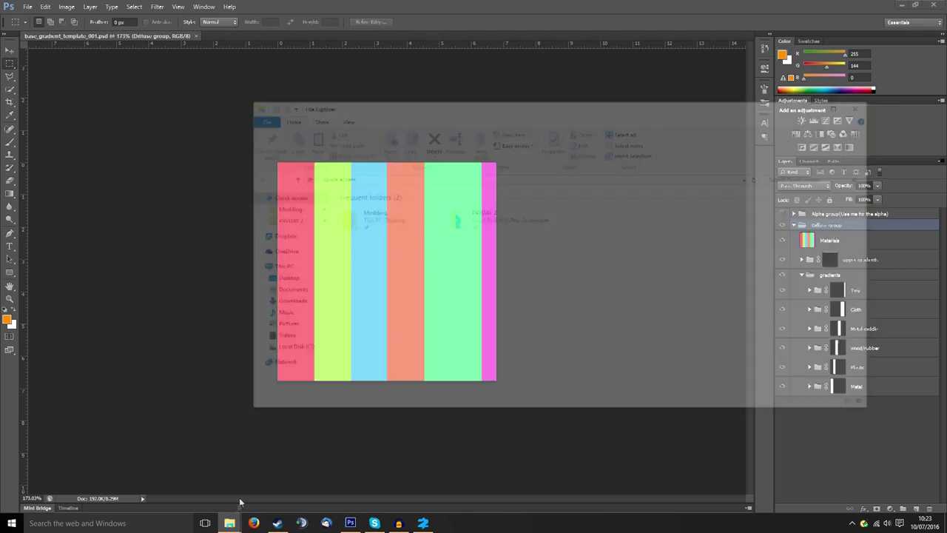
{"action": "left_click", "coordinate": [281, 224]}
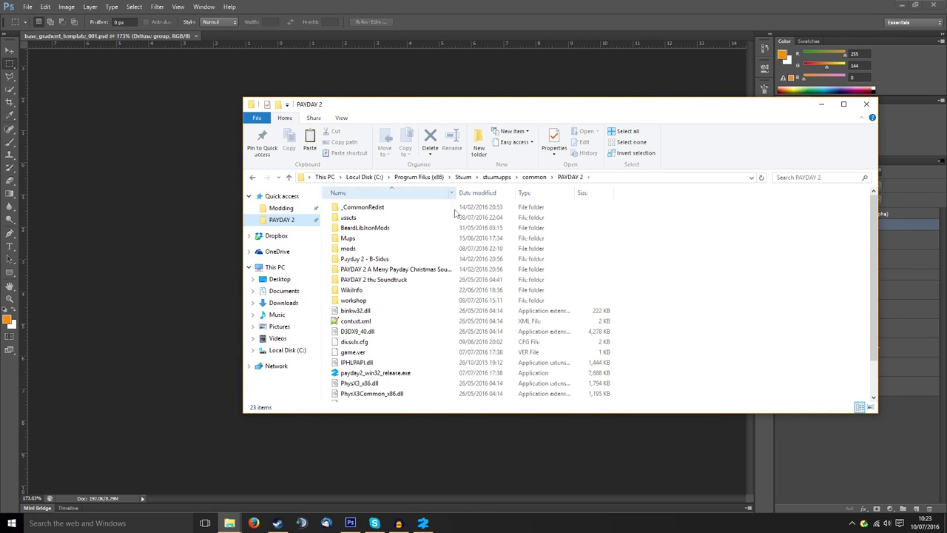
{"action": "left_click", "coordinate": [378, 210]}
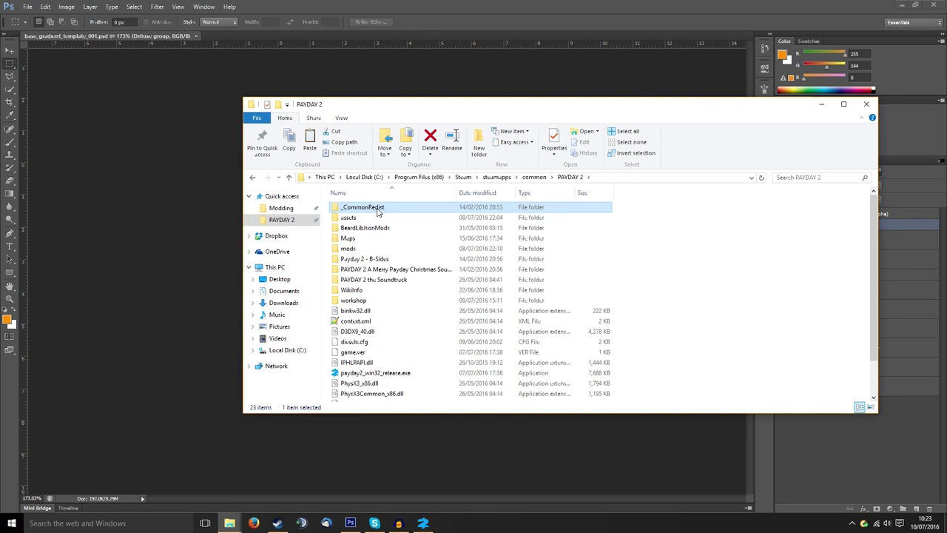
{"action": "left_click", "coordinate": [359, 304]}
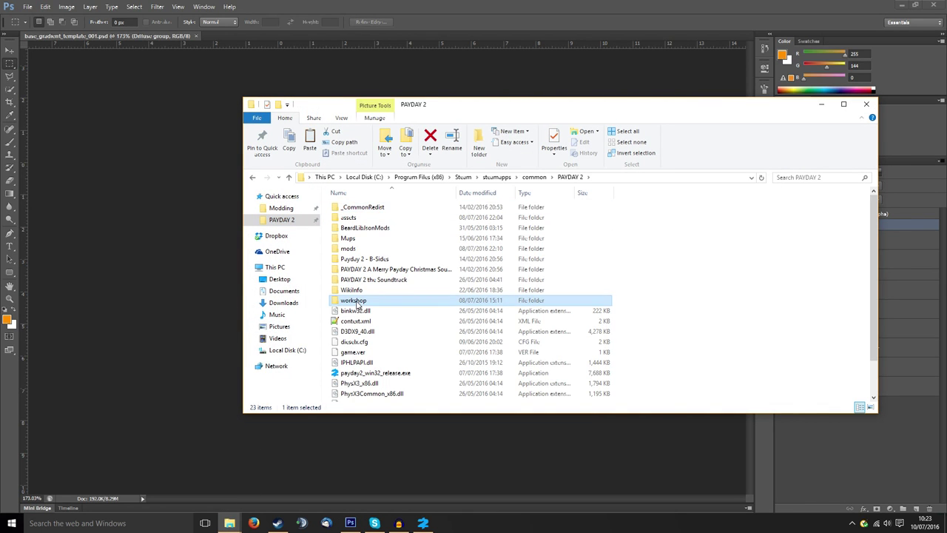
{"action": "double_click", "coordinate": [351, 304]}
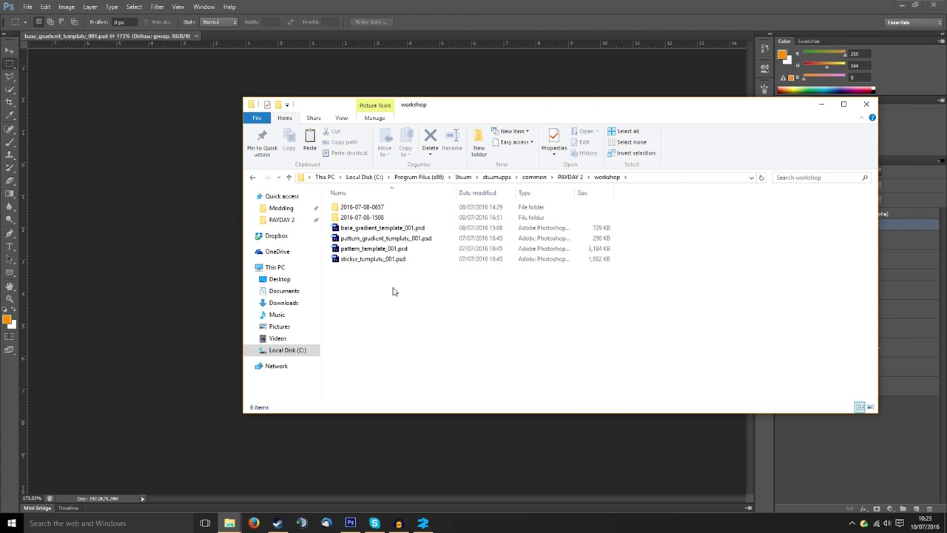
{"action": "left_click", "coordinate": [378, 238]}
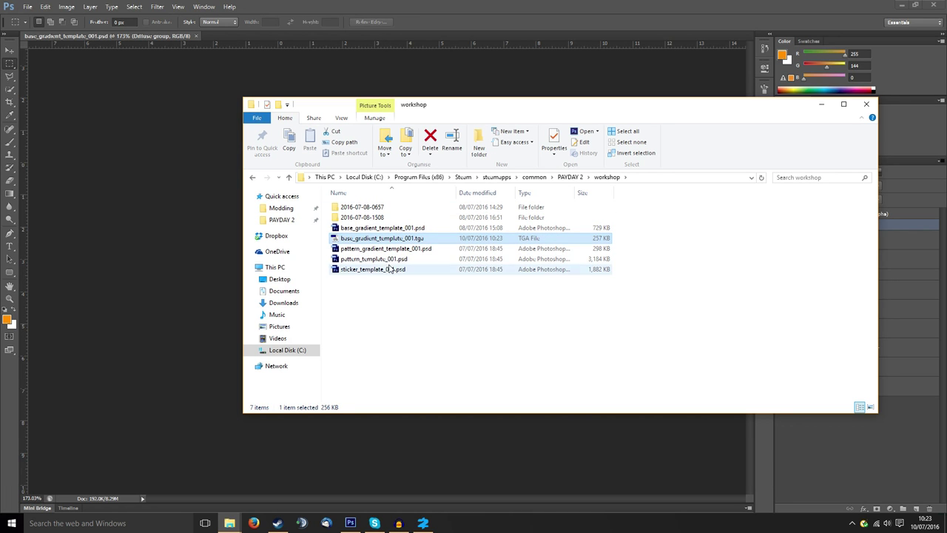
Step: Switch to PAYDAY 2, leave the video options and open the secondary weapons page of the inventory
{"action": "left_click", "coordinate": [423, 522]}
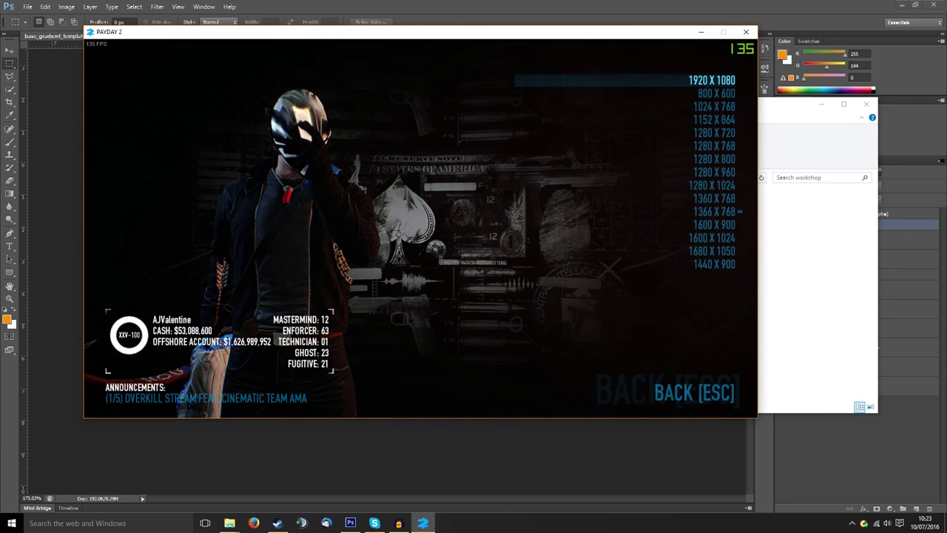
{"action": "key", "text": "Escape"}
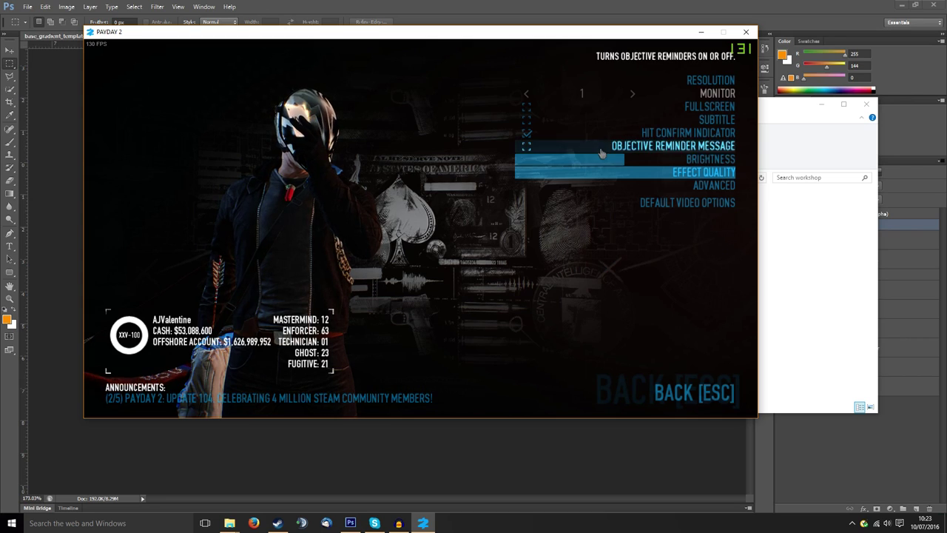
{"action": "key", "text": "Escape"}
{"action": "key", "text": "Escape"}
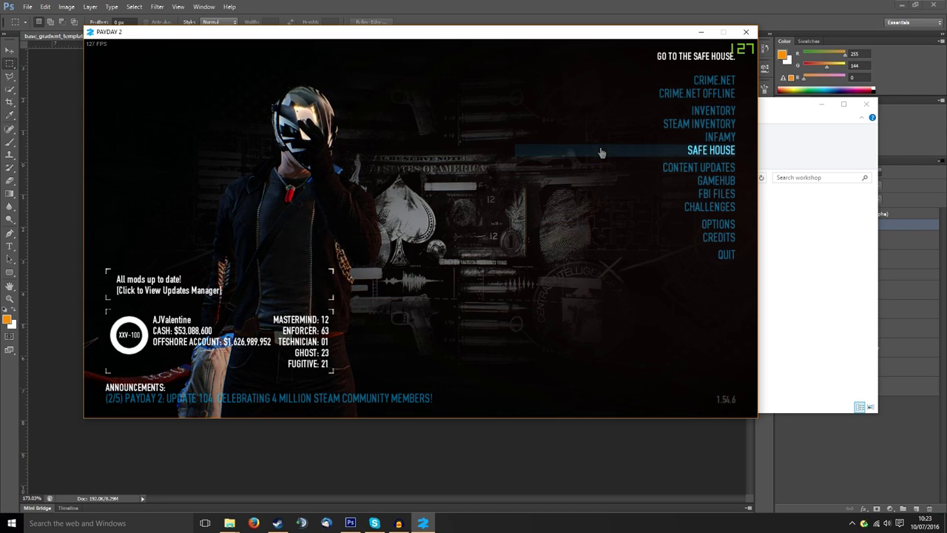
{"action": "left_click", "coordinate": [681, 111]}
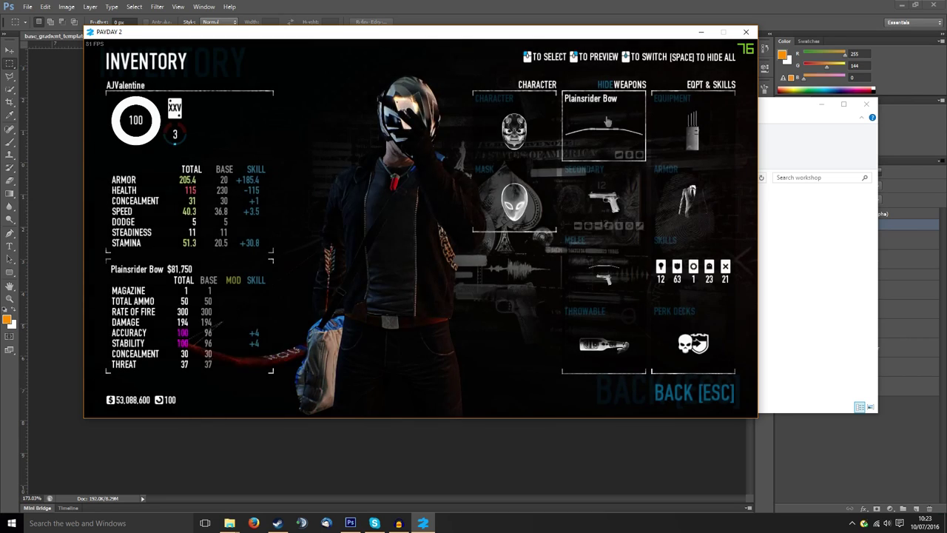
{"action": "left_click", "coordinate": [603, 196]}
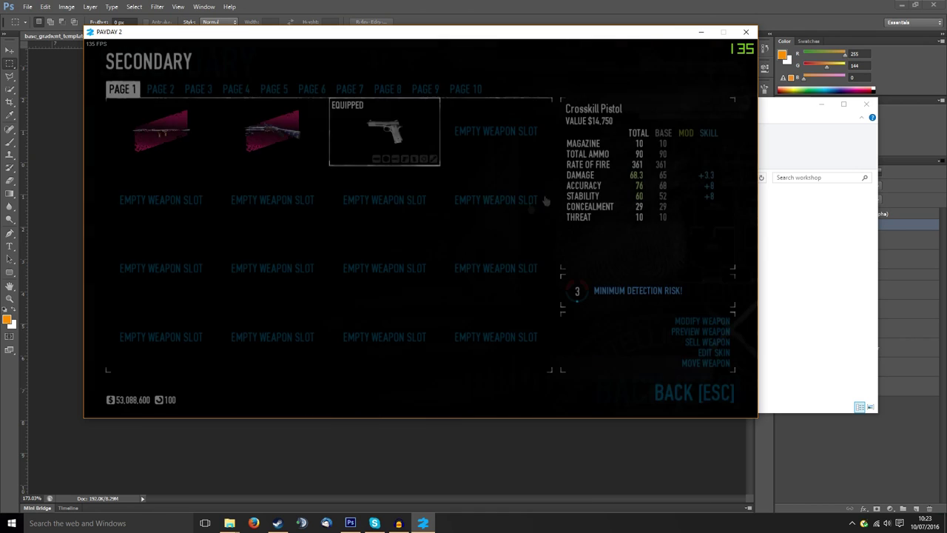
Step: Buy the Heather Submachine Gun for the empty slot below the Crosskill Pistol and equip it
{"action": "left_click", "coordinate": [368, 204]}
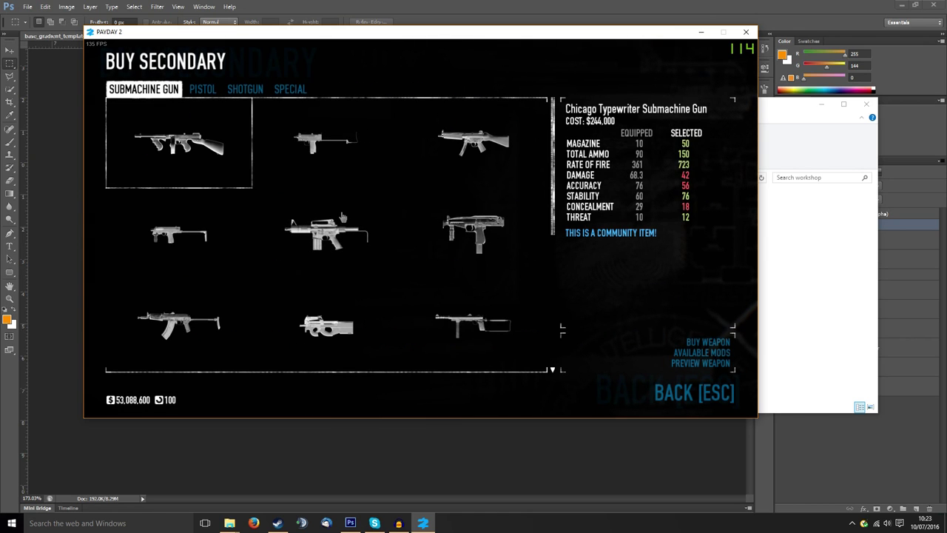
{"action": "left_click", "coordinate": [420, 224]}
{"action": "left_click", "coordinate": [447, 230]}
{"action": "left_click", "coordinate": [503, 253]}
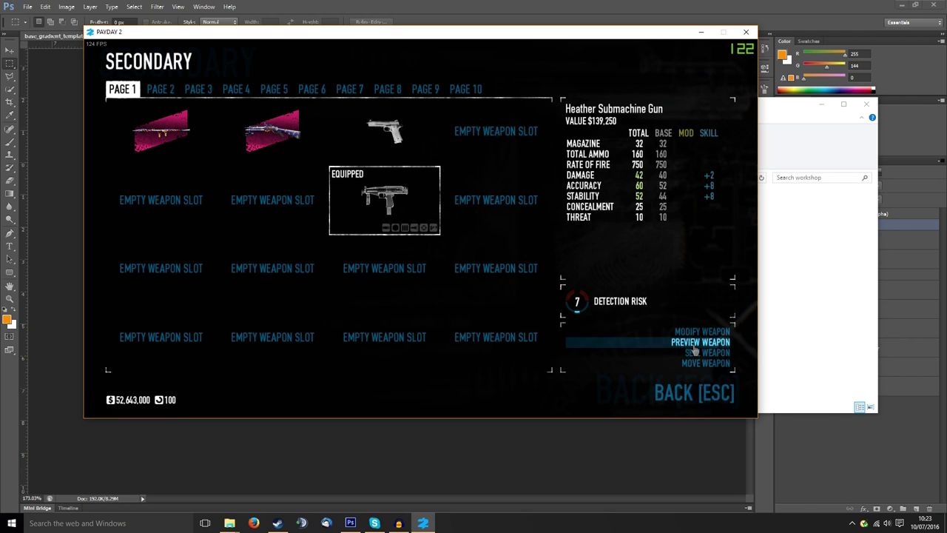
Step: Equip the Crosskill Pistol again and sell the Heather Submachine Gun
{"action": "left_click", "coordinate": [385, 135]}
{"action": "double_click", "coordinate": [386, 136]}
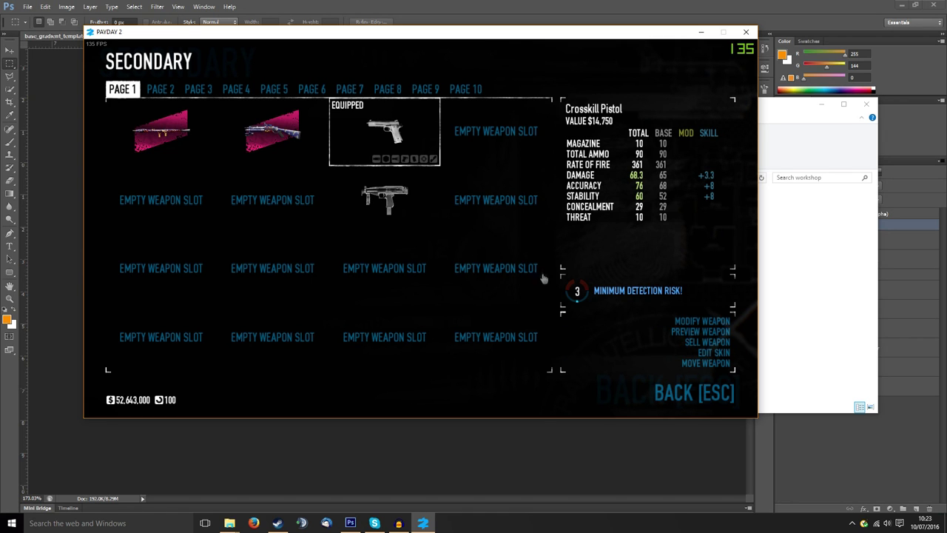
{"action": "left_click", "coordinate": [401, 216]}
{"action": "key", "text": "x"}
{"action": "key", "text": "Up"}
{"action": "key", "text": "Return"}
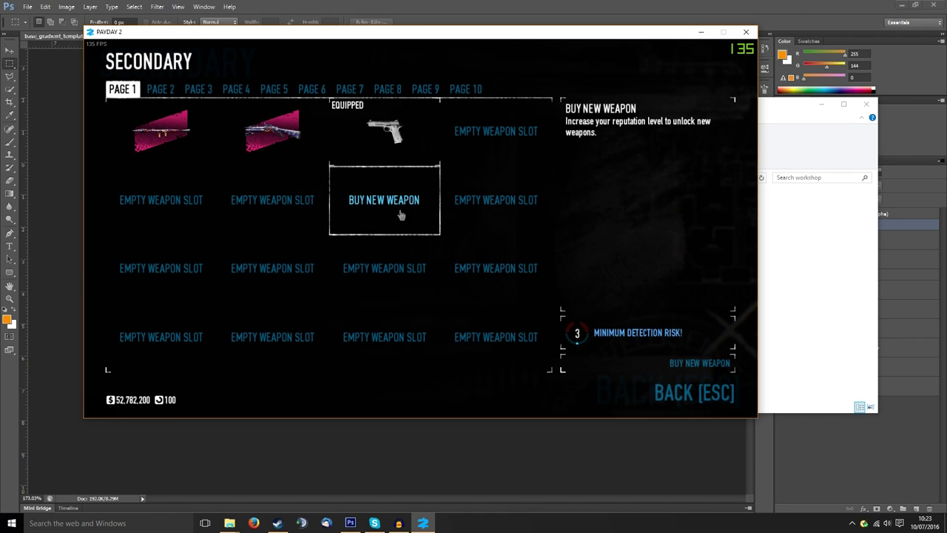
Step: Buy the Kobus 90 Submachine Gun for the empty secondary slot below the Crosskill Pistol
{"action": "double_click", "coordinate": [399, 214]}
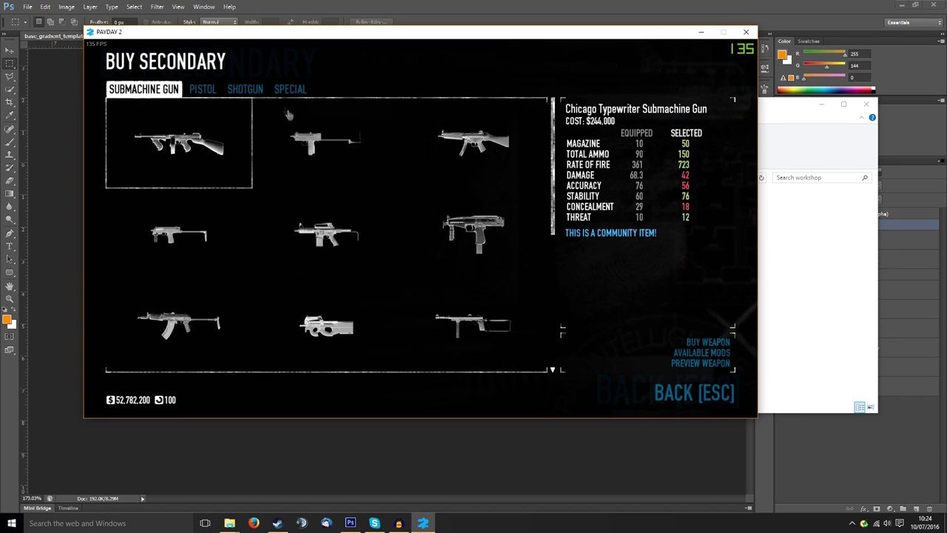
{"action": "left_click", "coordinate": [202, 89]}
{"action": "left_click", "coordinate": [145, 89]}
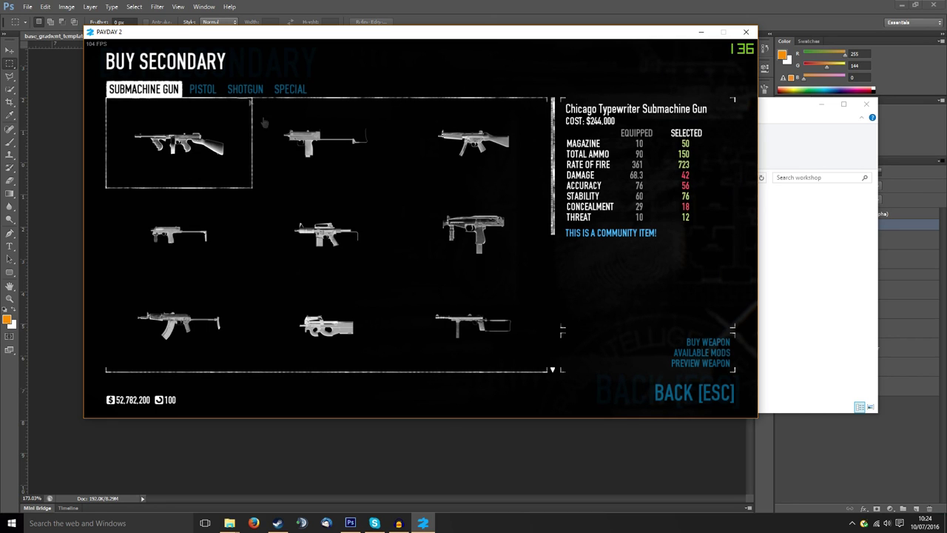
{"action": "left_click", "coordinate": [332, 300]}
{"action": "left_click", "coordinate": [546, 250]}
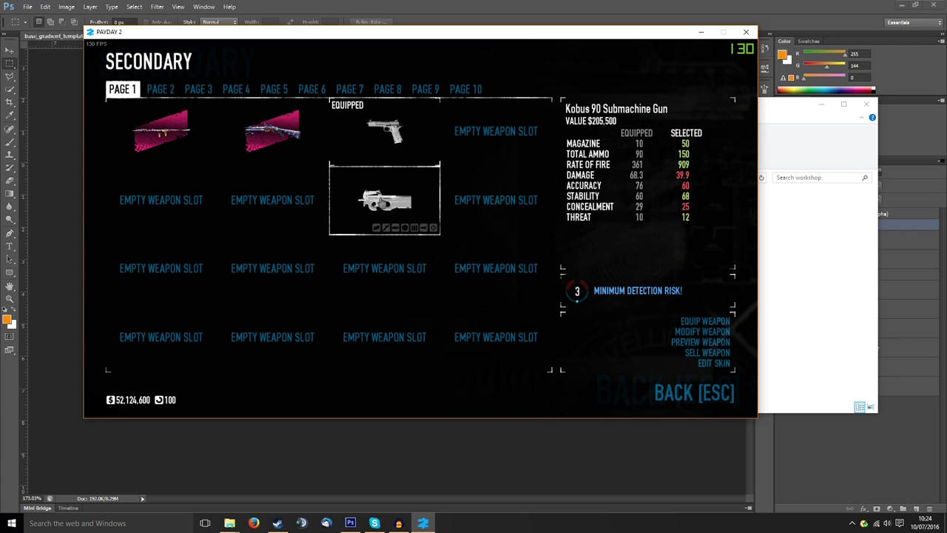
Step: Equip the Kobus 90 Submachine Gun, open its skin editor and create a new skin
{"action": "double_click", "coordinate": [379, 201]}
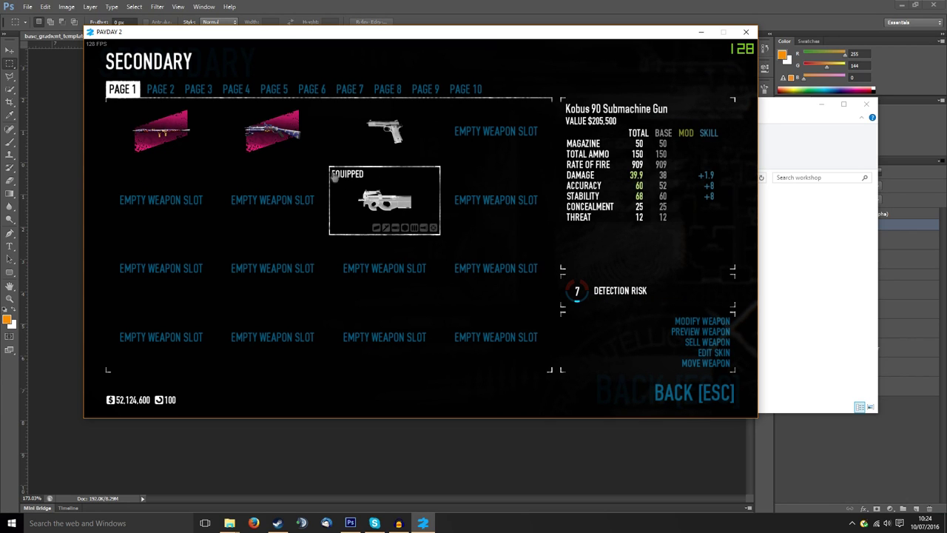
{"action": "left_click", "coordinate": [672, 354]}
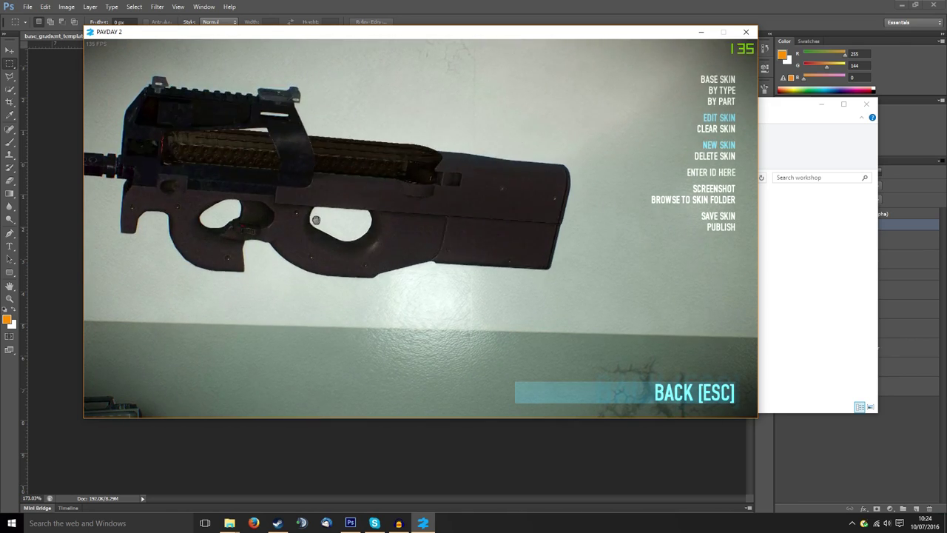
{"action": "left_click", "coordinate": [638, 148]}
{"action": "left_click_drag", "start_coordinate": [533, 168], "coordinate": [446, 99]}
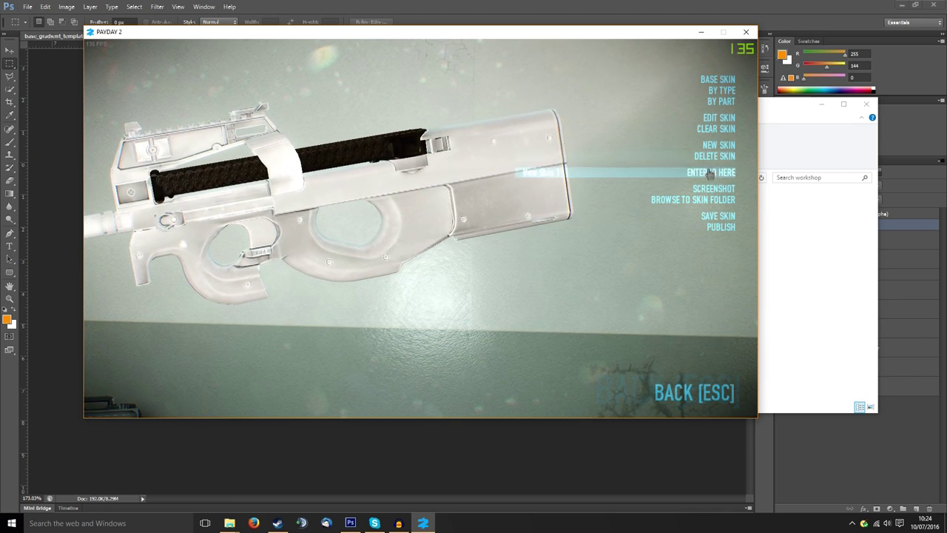
{"action": "left_click", "coordinate": [708, 201]}
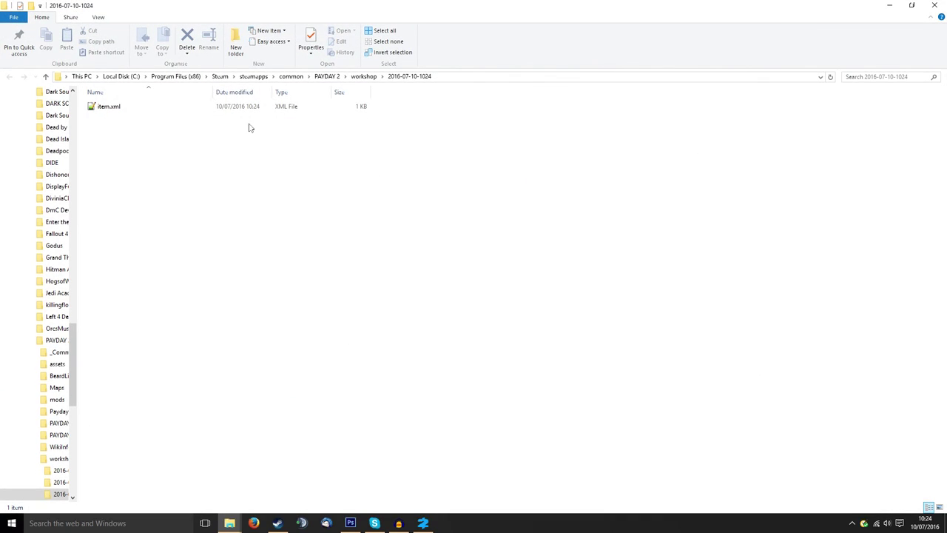
{"action": "left_click", "coordinate": [932, 7]}
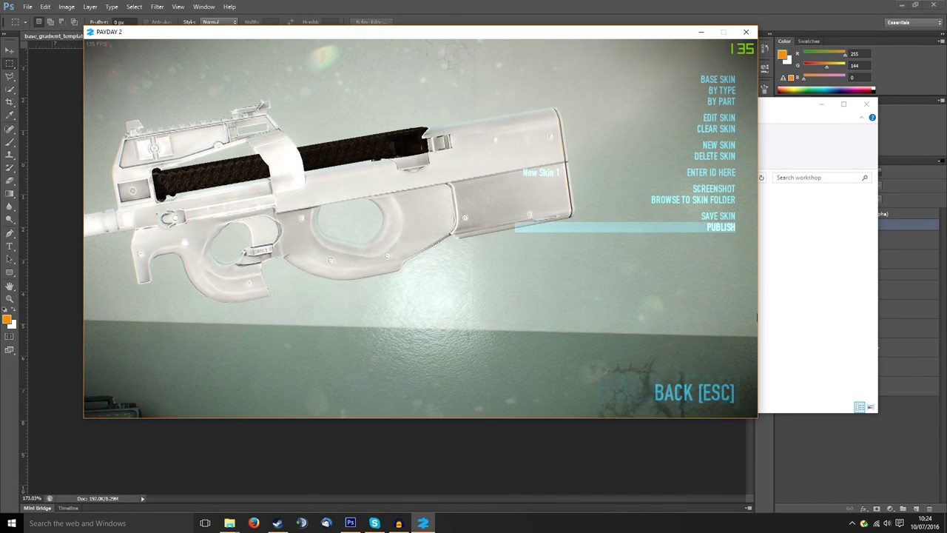
{"action": "left_click", "coordinate": [784, 319]}
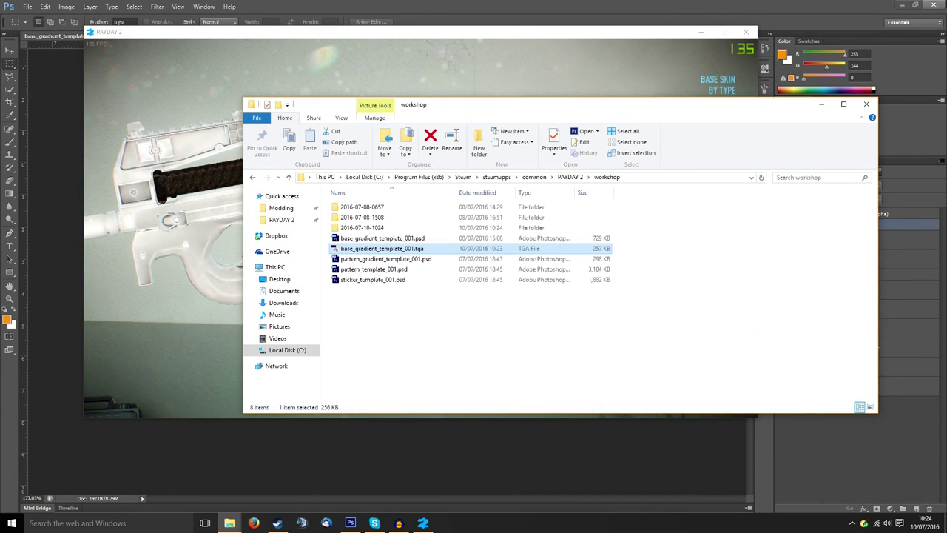
{"action": "double_click", "coordinate": [384, 229]}
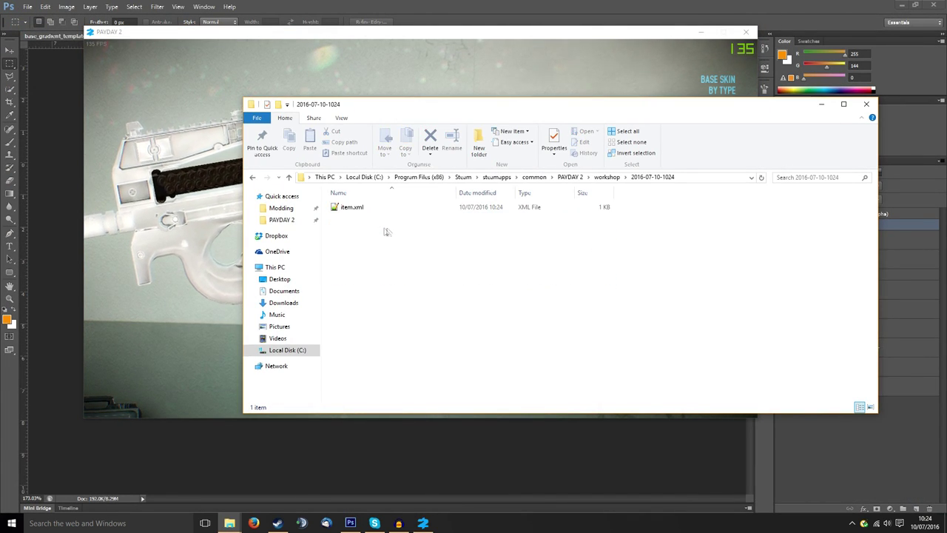
{"action": "left_click", "coordinate": [609, 177]}
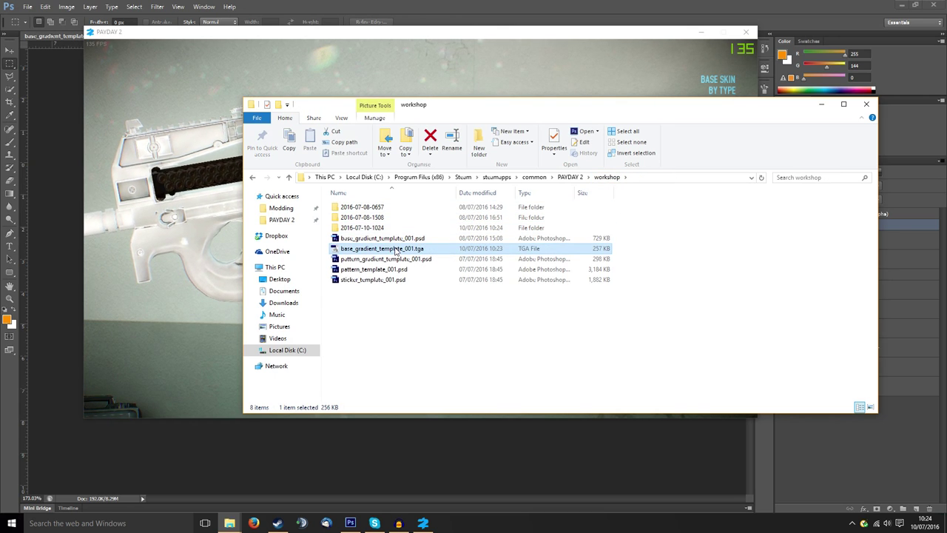
{"action": "double_click", "coordinate": [373, 230]}
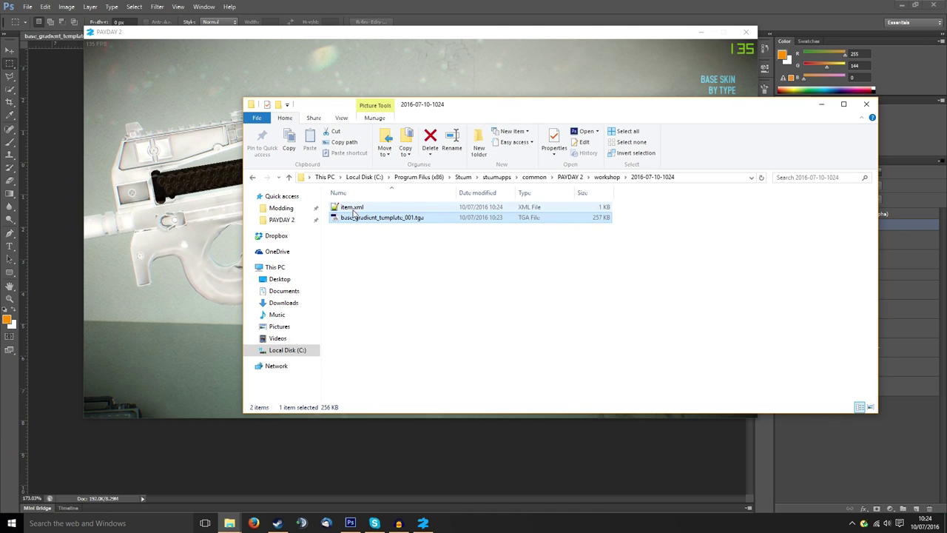
Step: Return to PAYDAY 2 and set base_gradient_template_001.tga as the base gradient for Subpart 1 of the lower receiver
{"action": "left_click", "coordinate": [401, 69]}
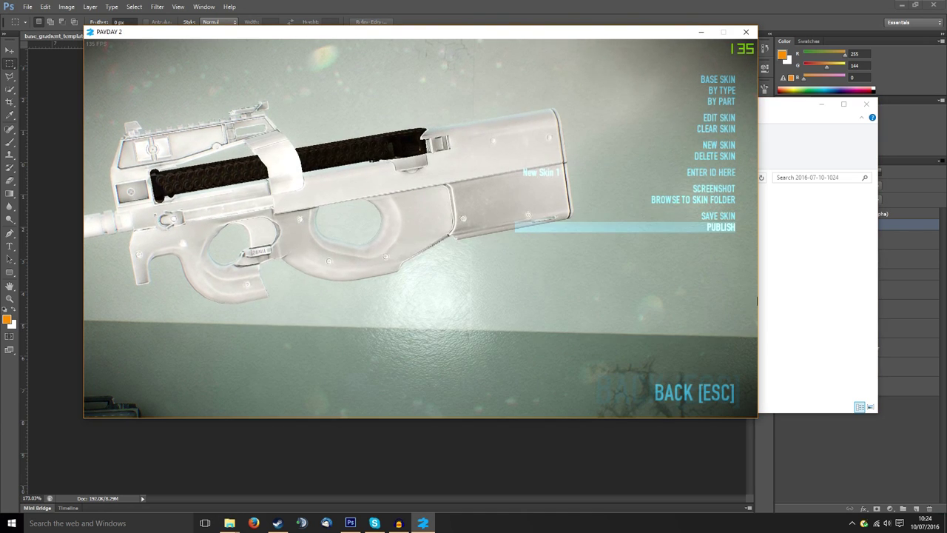
{"action": "left_click", "coordinate": [714, 106]}
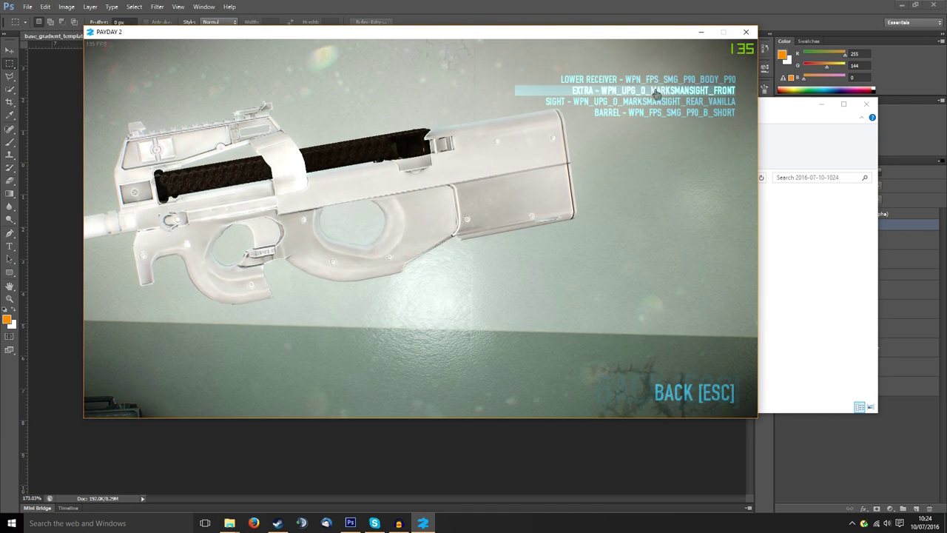
{"action": "left_click", "coordinate": [611, 82]}
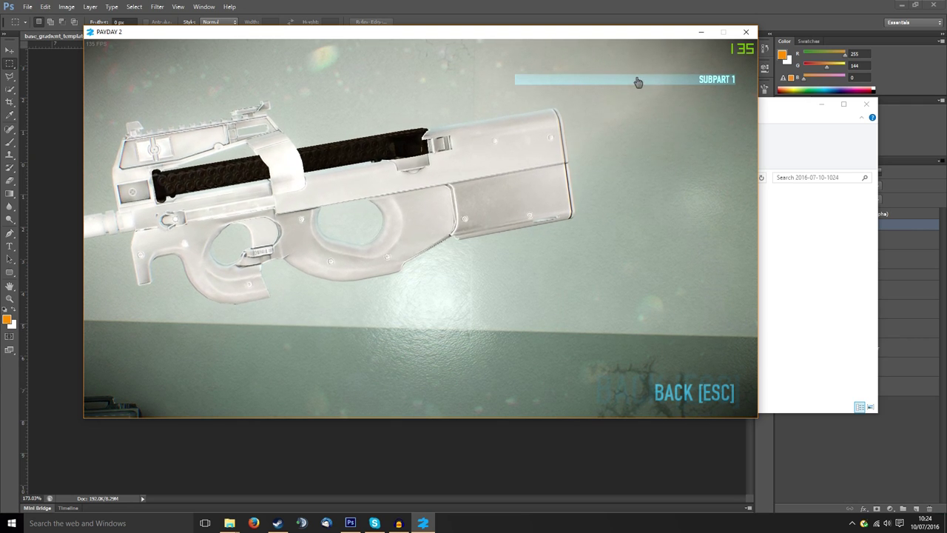
{"action": "left_click", "coordinate": [638, 79]}
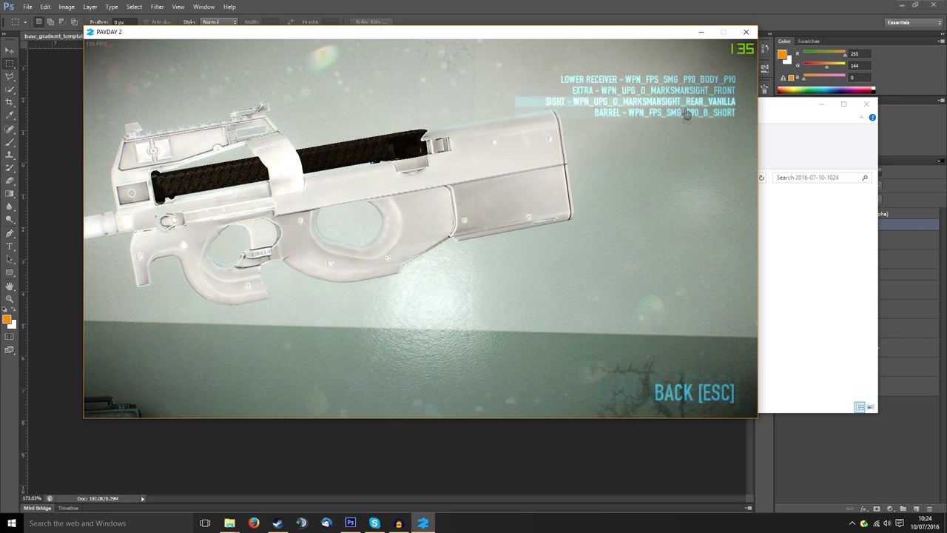
{"action": "left_click", "coordinate": [656, 82]}
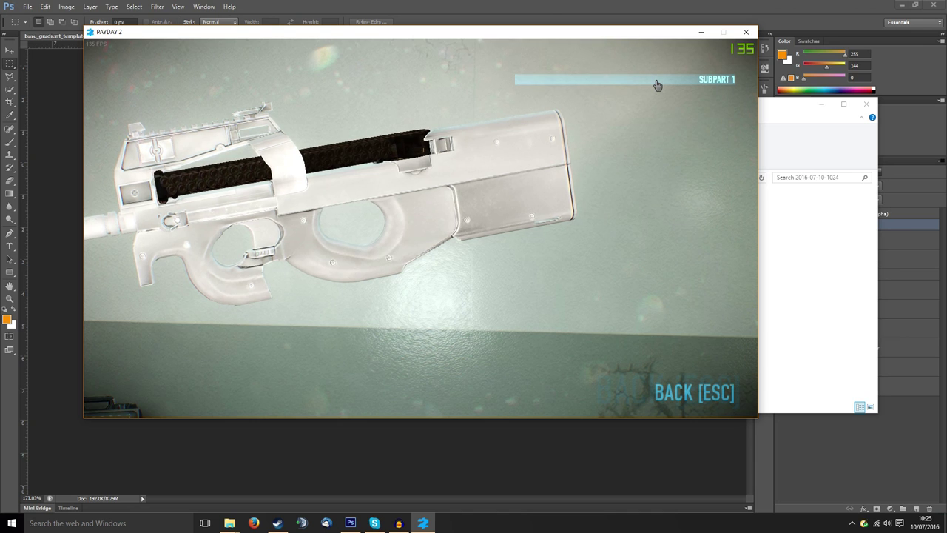
{"action": "left_click", "coordinate": [657, 85]}
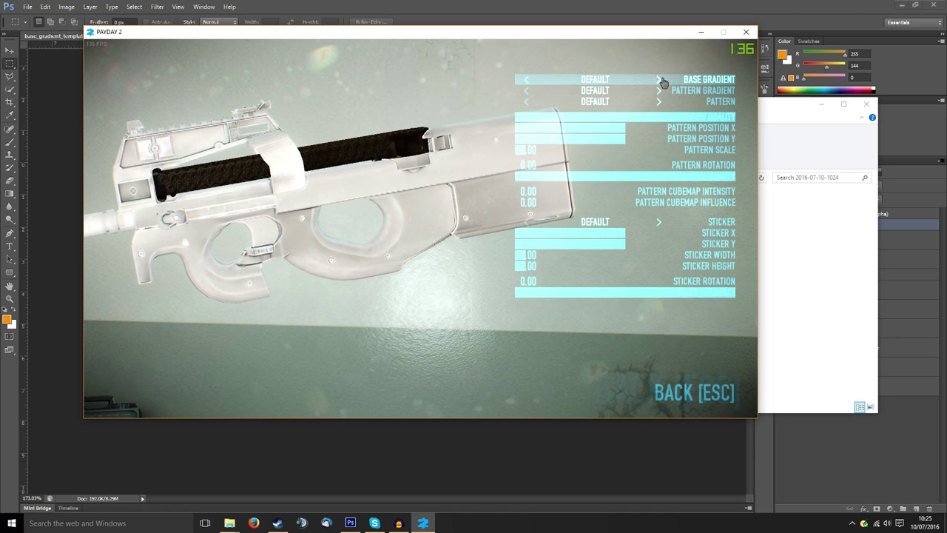
{"action": "left_click", "coordinate": [661, 81]}
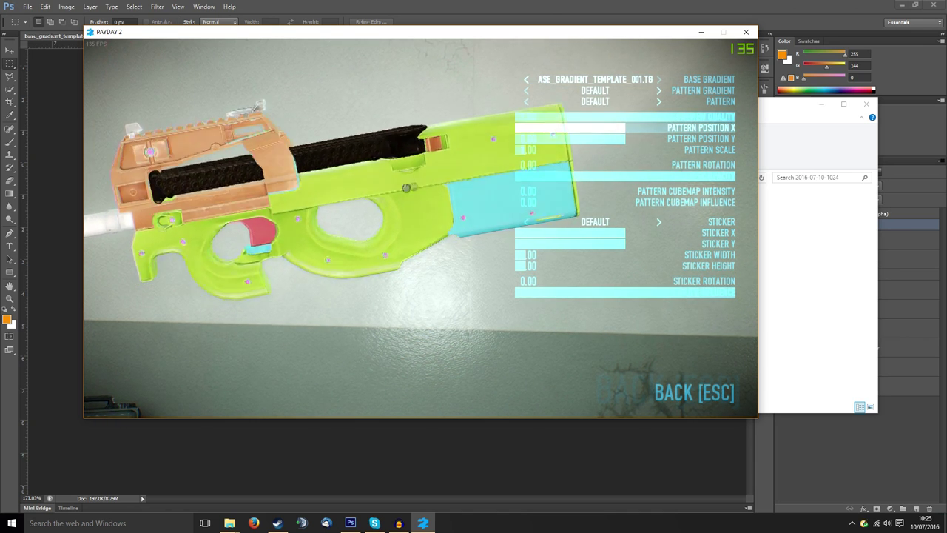
Step: Examine the weapon's coloured areas from several angles and compare them with the material stripes of the Photoshop template
{"action": "left_click_drag", "start_coordinate": [406, 188], "coordinate": [297, 212]}
{"action": "left_click_drag", "start_coordinate": [490, 111], "coordinate": [431, 146]}
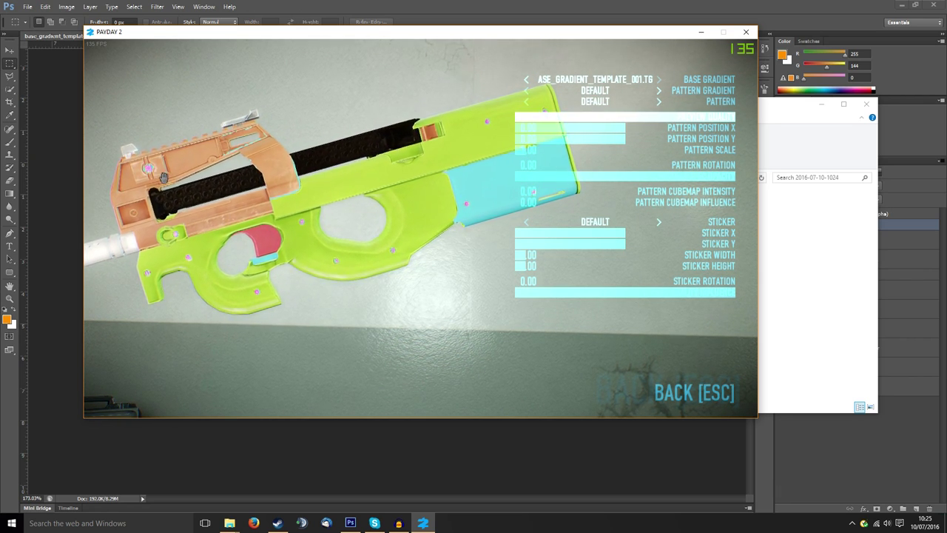
{"action": "left_click_drag", "start_coordinate": [385, 203], "coordinate": [395, 185]}
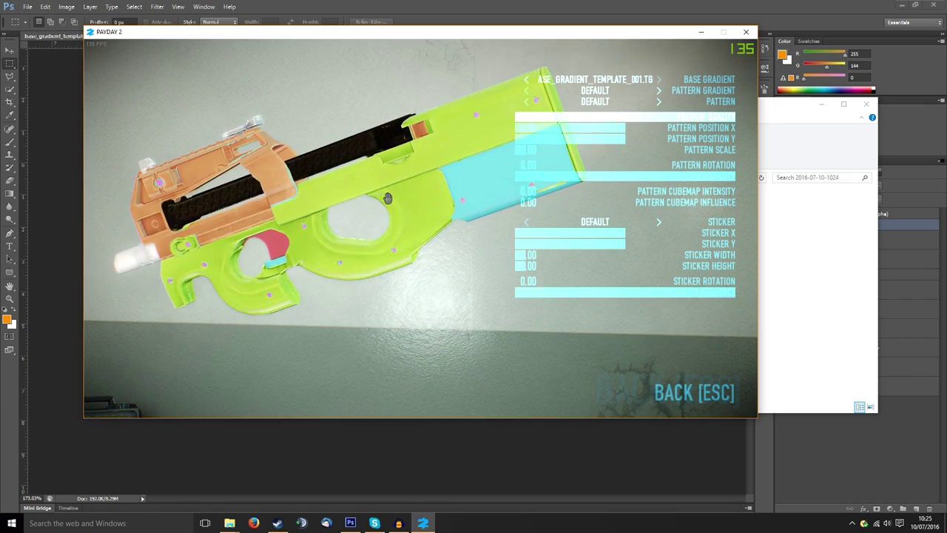
{"action": "left_click_drag", "start_coordinate": [388, 198], "coordinate": [296, 208]}
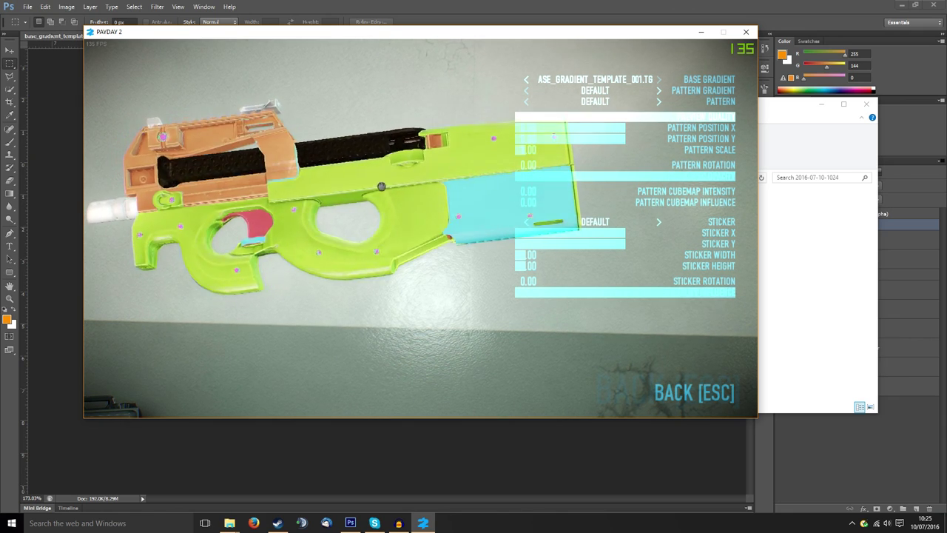
{"action": "left_click_drag", "start_coordinate": [381, 187], "coordinate": [427, 212]}
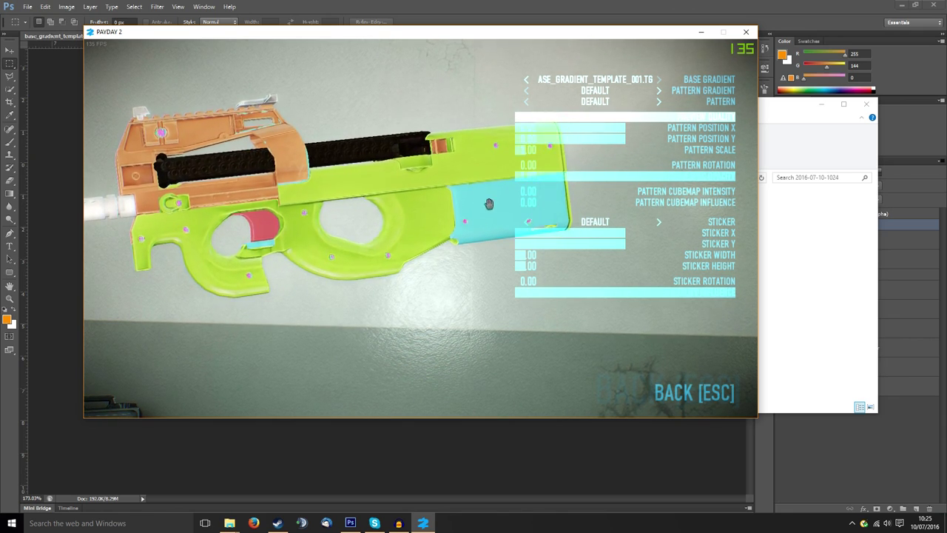
{"action": "key", "text": "alt+Tab"}
{"action": "left_click", "coordinate": [624, 4]}
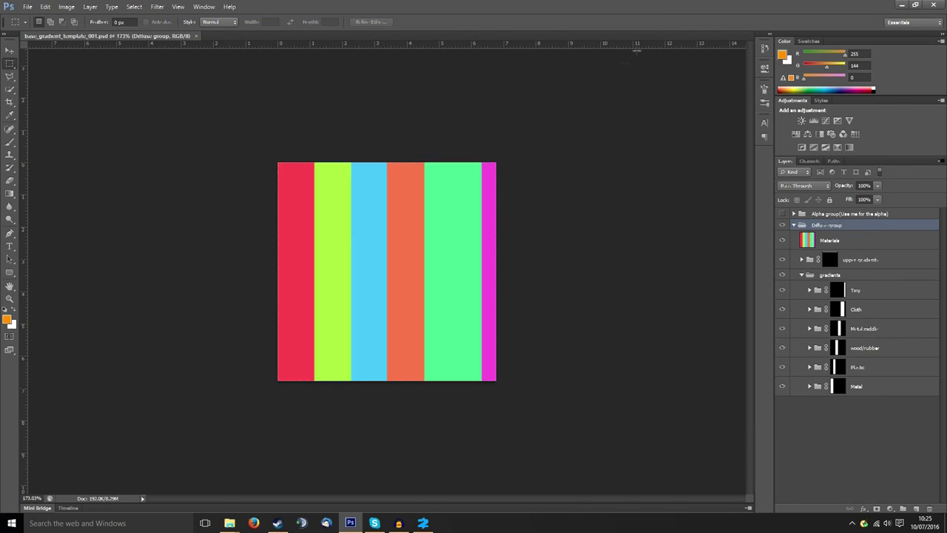
{"action": "left_click", "coordinate": [423, 523]}
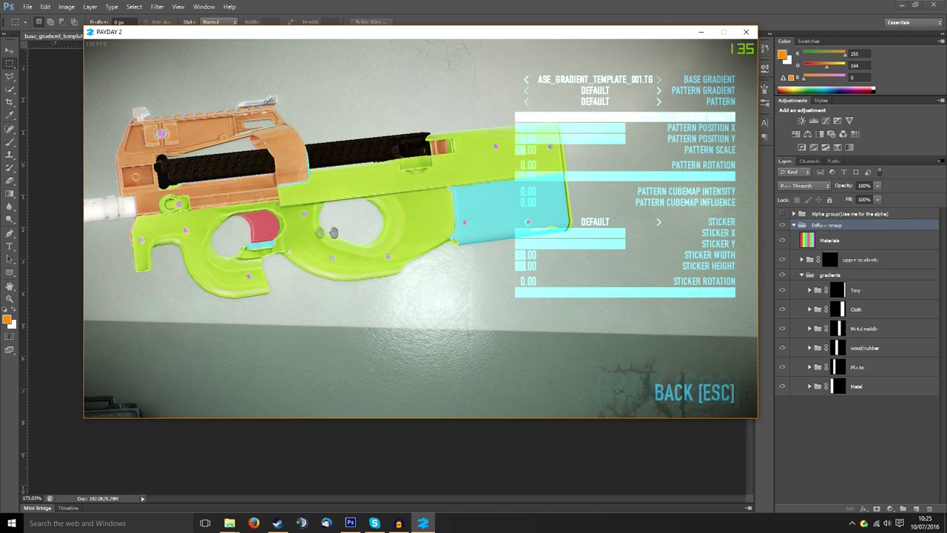
Step: Switch to Photoshop, delete the lime green stripe from the Materials layer and select the Plastic group's mask
{"action": "left_click", "coordinate": [427, 437]}
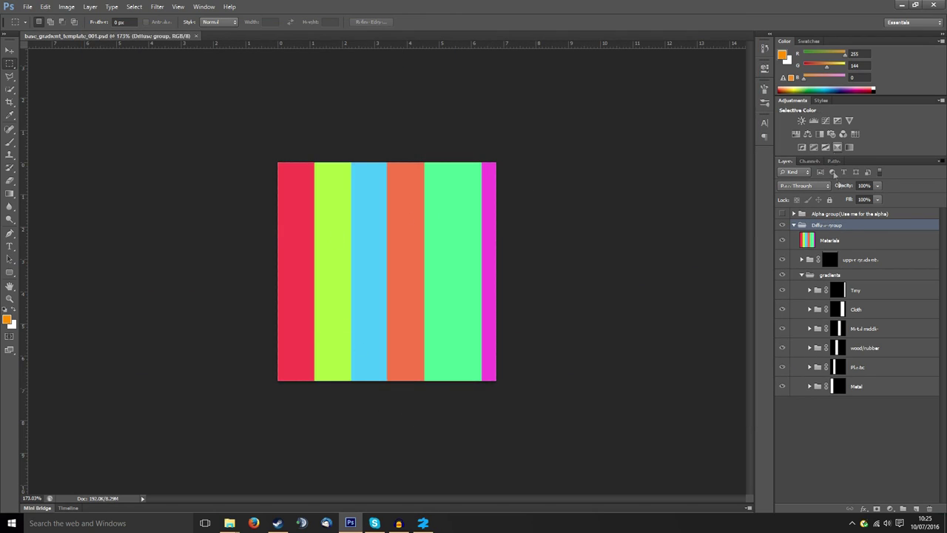
{"action": "left_click", "coordinate": [830, 241]}
{"action": "scroll", "coordinate": [272, 122], "scroll_direction": "up", "scroll_amount": 10}
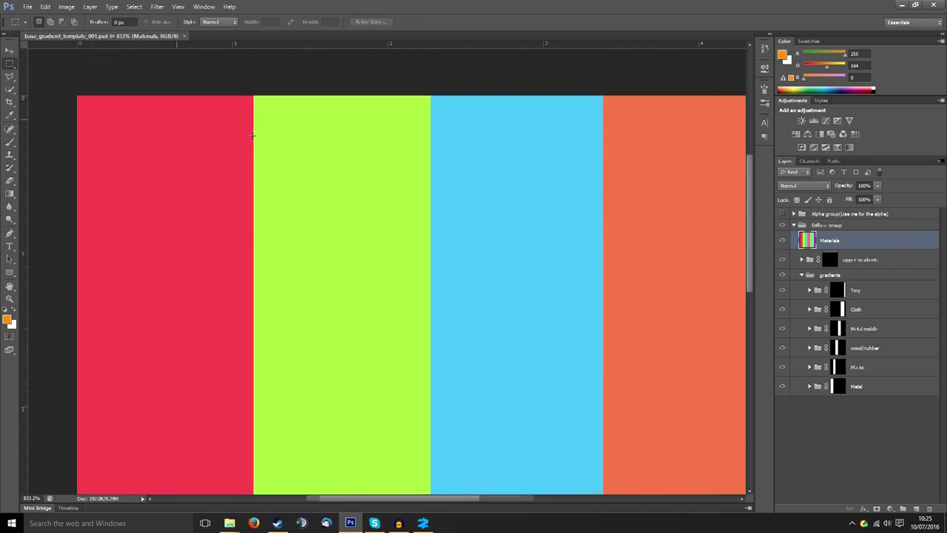
{"action": "left_click_drag", "start_coordinate": [256, 65], "coordinate": [590, 529]}
{"action": "key", "text": "Delete"}
{"action": "scroll", "coordinate": [496, 377], "scroll_direction": "down", "scroll_amount": 8}
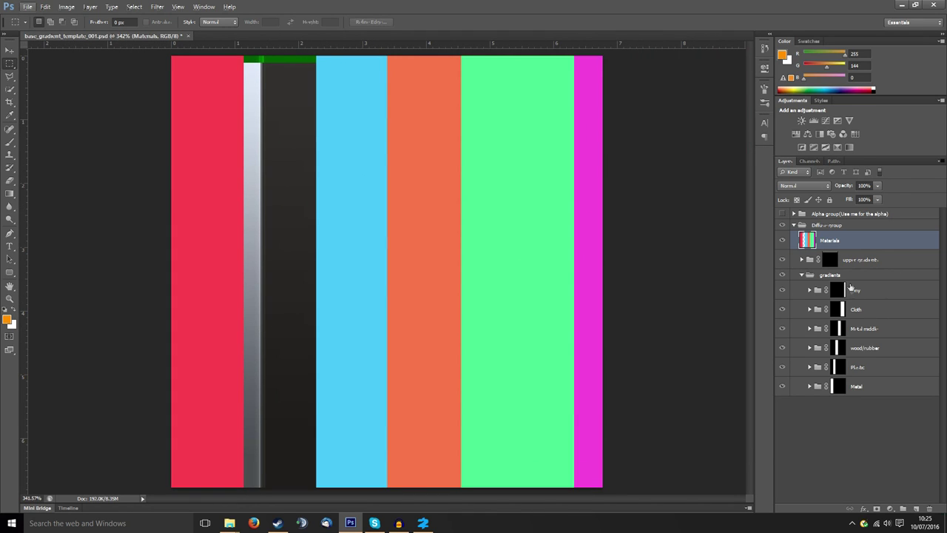
{"action": "left_click", "coordinate": [848, 368]}
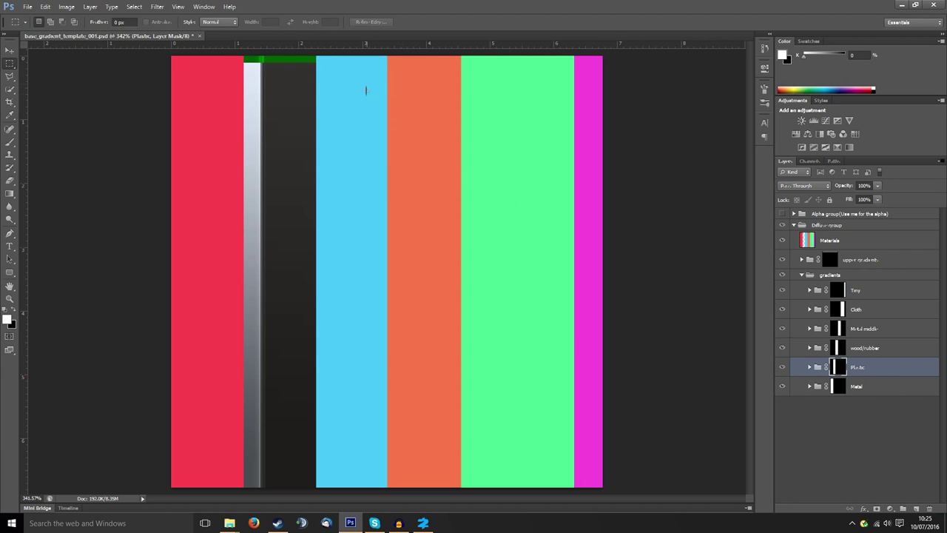
Step: Save the PSD, and export it as a 32 bits/pixel Targa file into the Workshop Templates folder
{"action": "left_click", "coordinate": [32, 7]}
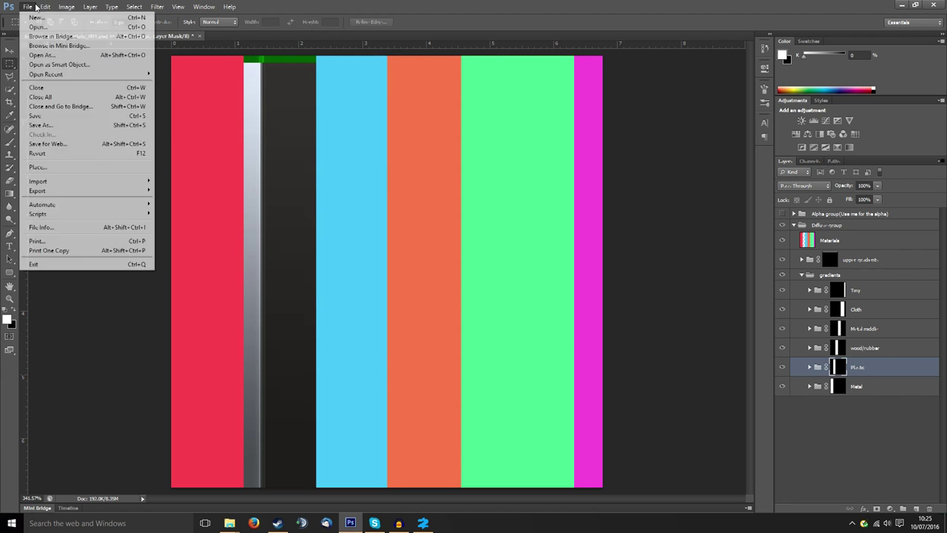
{"action": "left_click", "coordinate": [41, 116]}
{"action": "left_click", "coordinate": [26, 8]}
{"action": "left_click", "coordinate": [44, 125]}
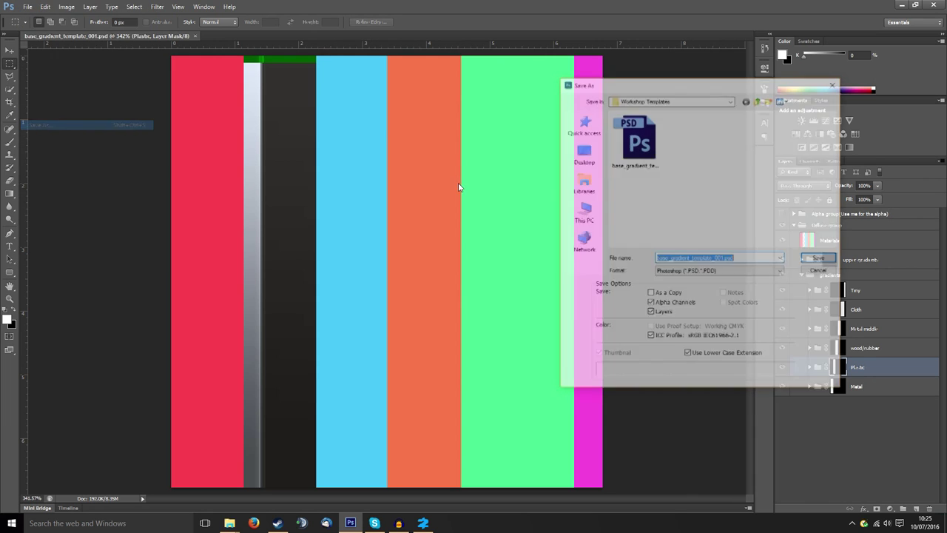
{"action": "left_click", "coordinate": [740, 271]}
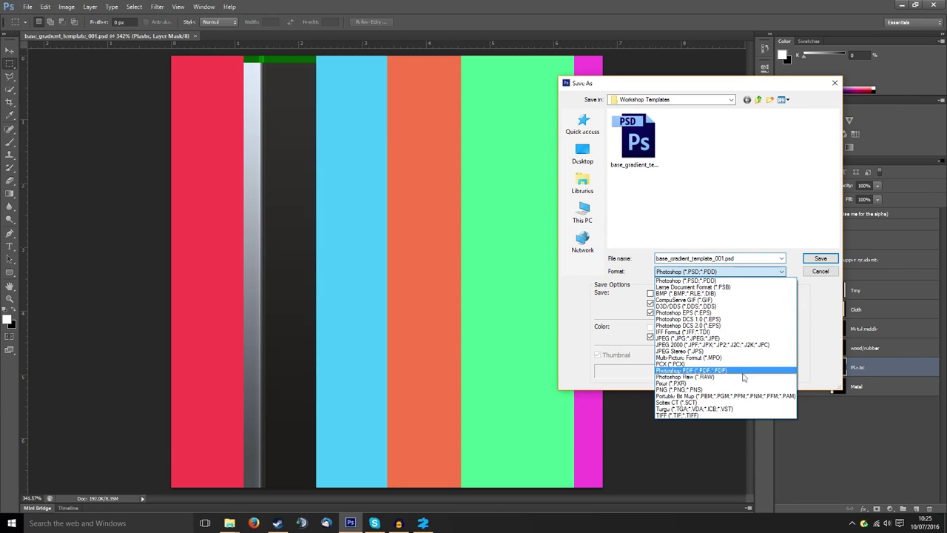
{"action": "left_click", "coordinate": [740, 409]}
{"action": "left_click", "coordinate": [813, 259]}
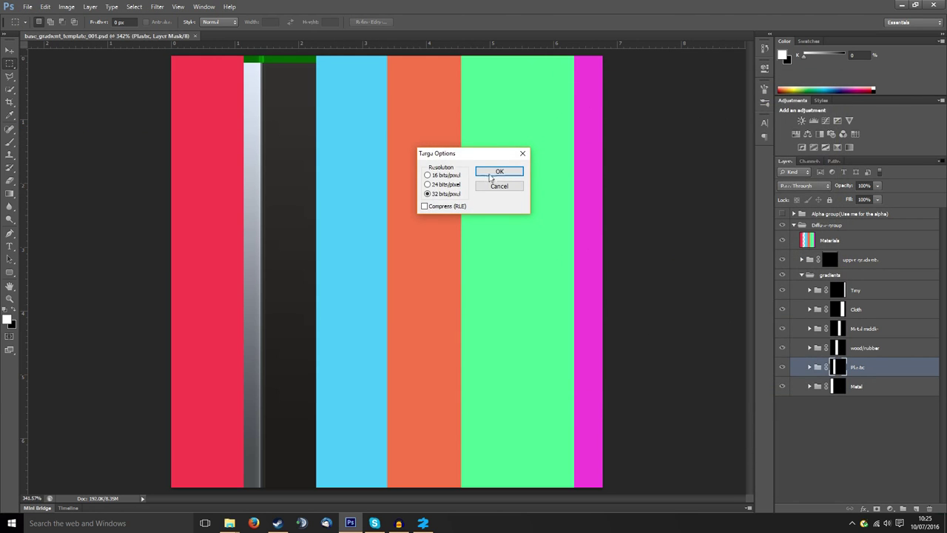
{"action": "left_click", "coordinate": [495, 176]}
{"action": "mouse_move", "coordinate": [231, 523]}
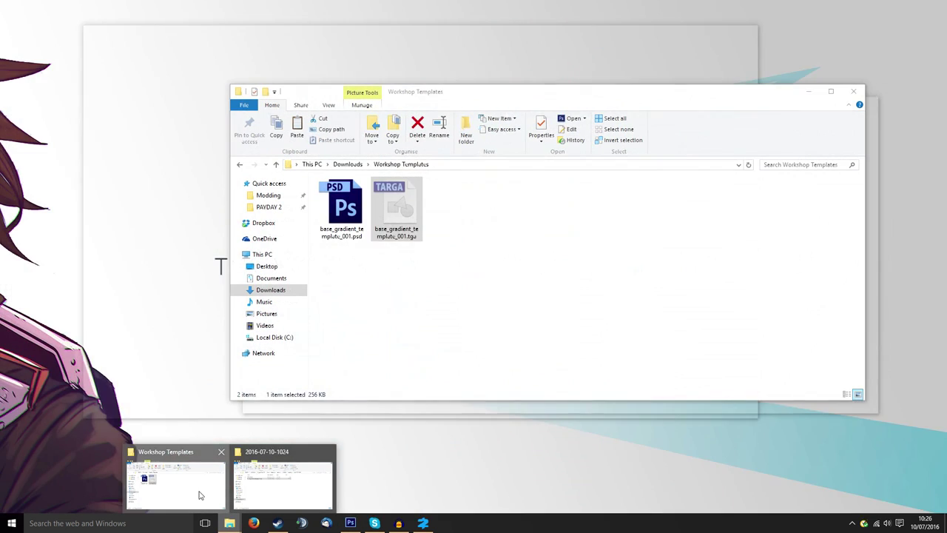
{"action": "left_click", "coordinate": [198, 494]}
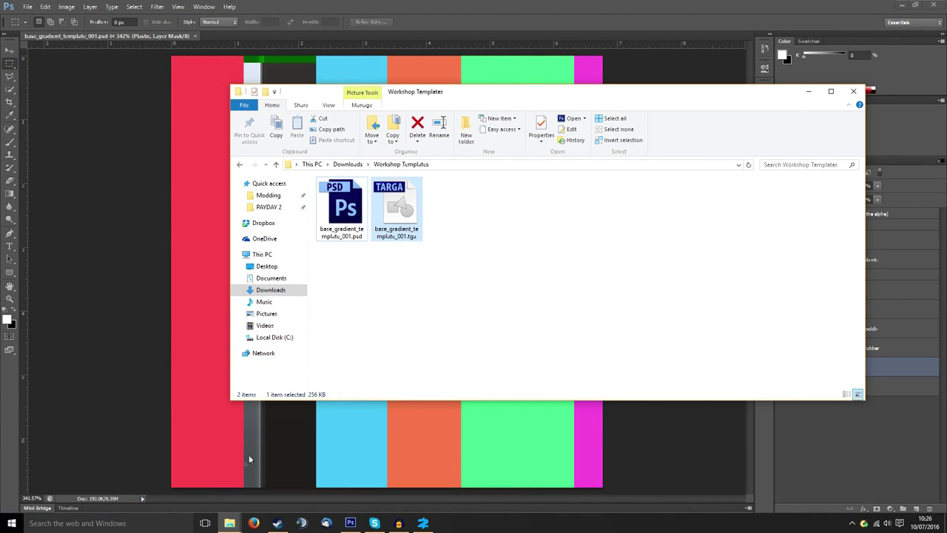
{"action": "mouse_move", "coordinate": [230, 523]}
{"action": "left_click", "coordinate": [284, 473]}
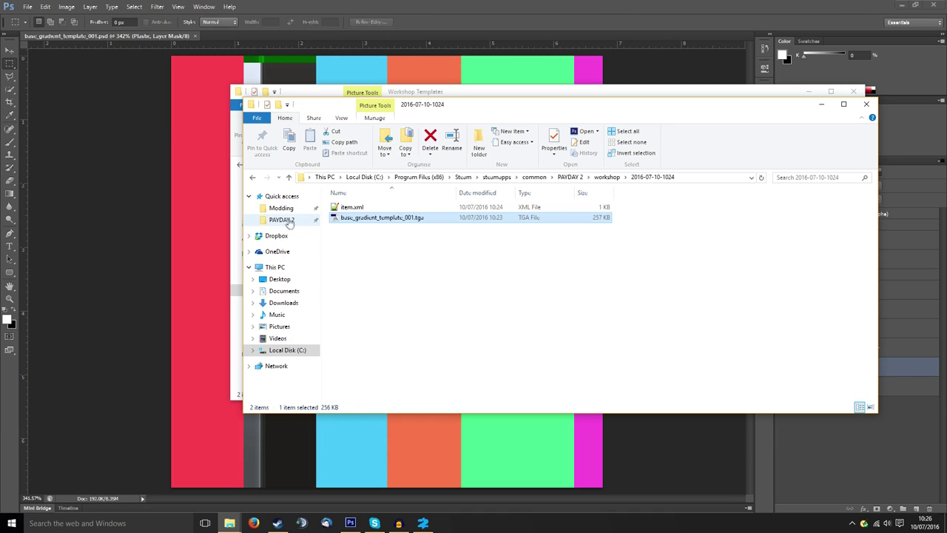
{"action": "mouse_move", "coordinate": [229, 523]}
{"action": "left_click", "coordinate": [185, 488]}
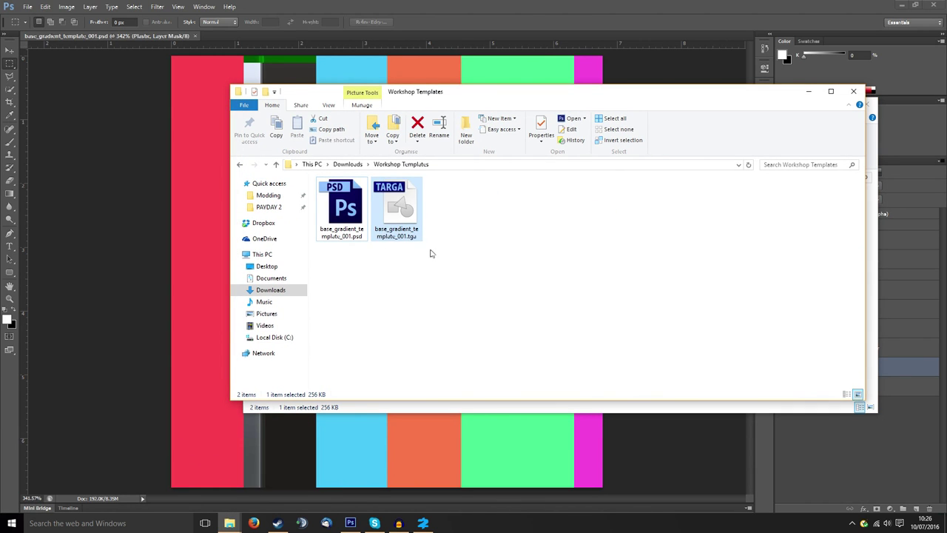
{"action": "left_click", "coordinate": [464, 406]}
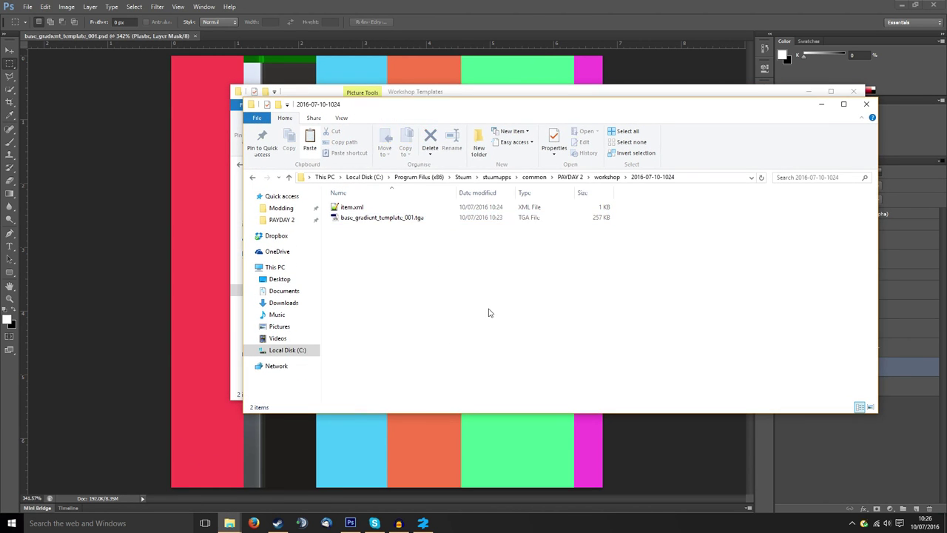
{"action": "key", "text": "ctrl+v"}
{"action": "left_click", "coordinate": [516, 191]}
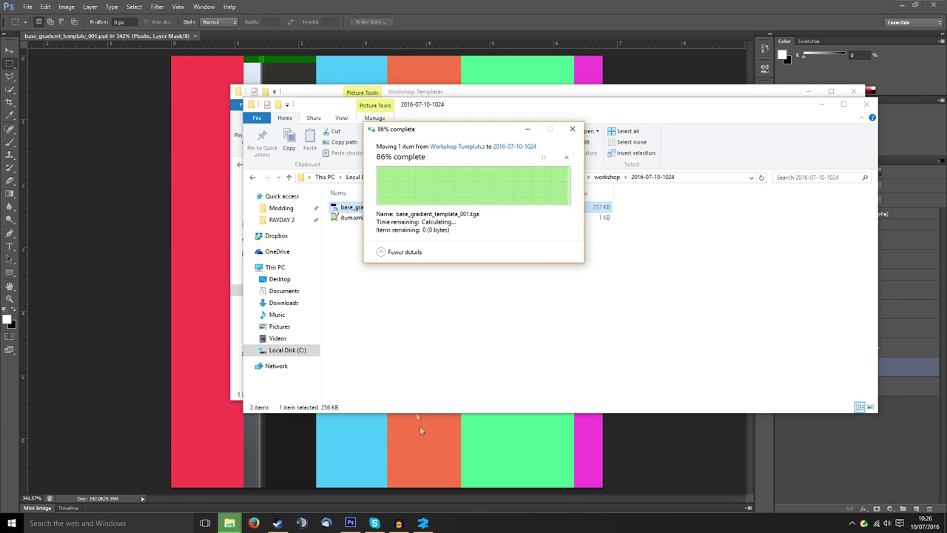
Step: Switch to PAYDAY 2, leave the skin editor and reopen it for the Kobus 90 to reload the gradient texture
{"action": "left_click", "coordinate": [423, 523]}
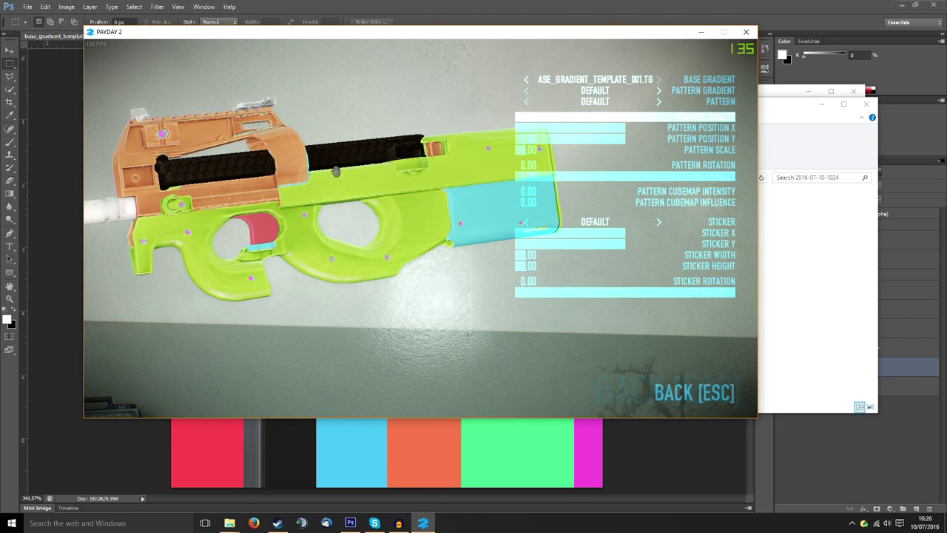
{"action": "key", "text": "Escape"}
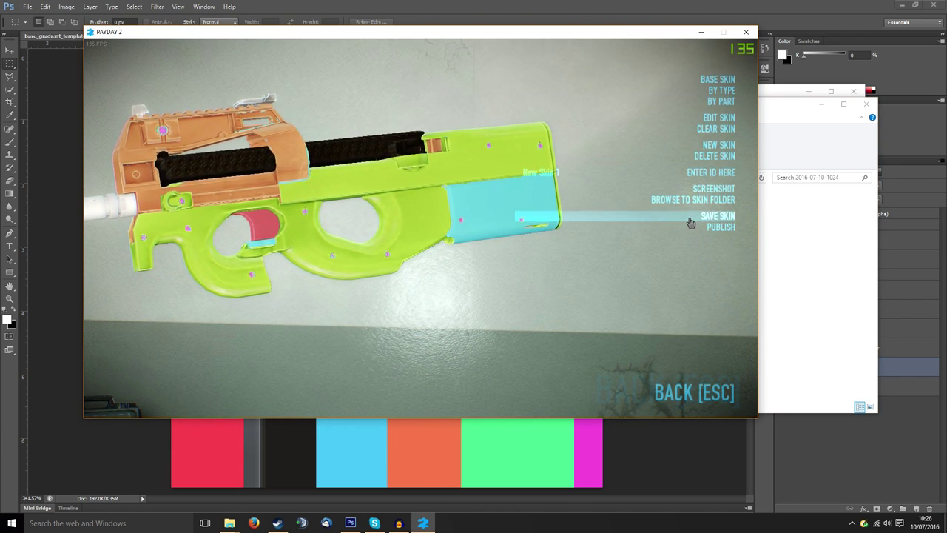
{"action": "key", "text": "Escape"}
{"action": "left_click", "coordinate": [685, 363]}
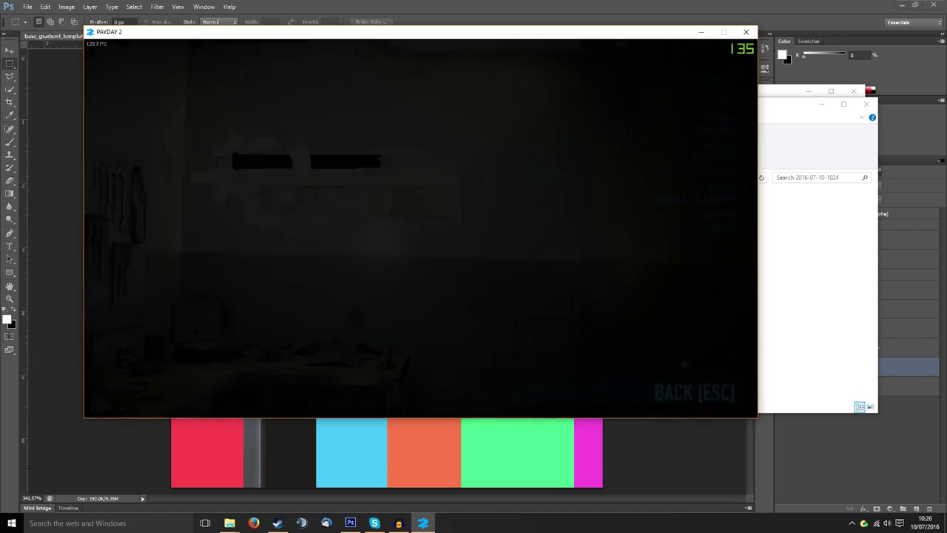
Step: Zoom in on the Kobus 90 and rotate it to examine the new plastic gradient on its body
{"action": "scroll", "coordinate": [313, 207], "scroll_direction": "up", "scroll_amount": 5}
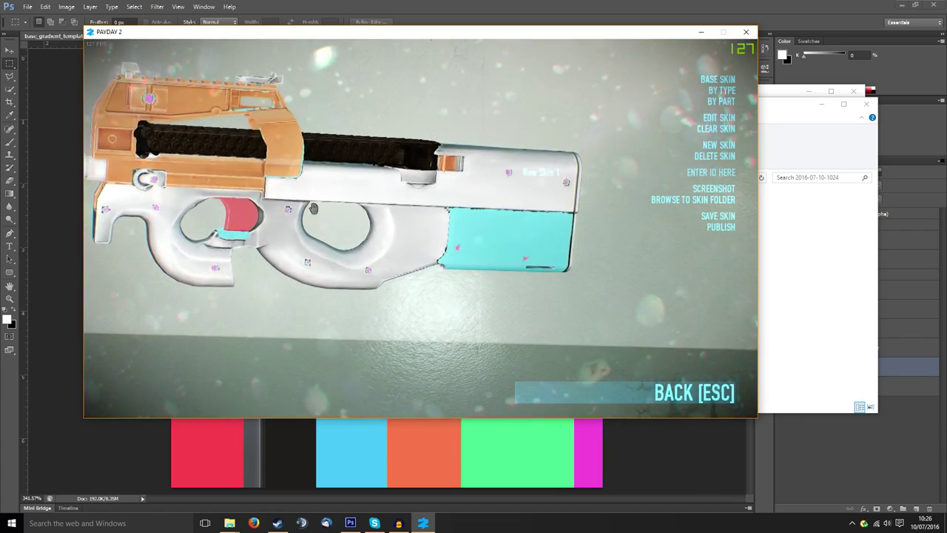
{"action": "left_click_drag", "start_coordinate": [313, 207], "coordinate": [451, 164]}
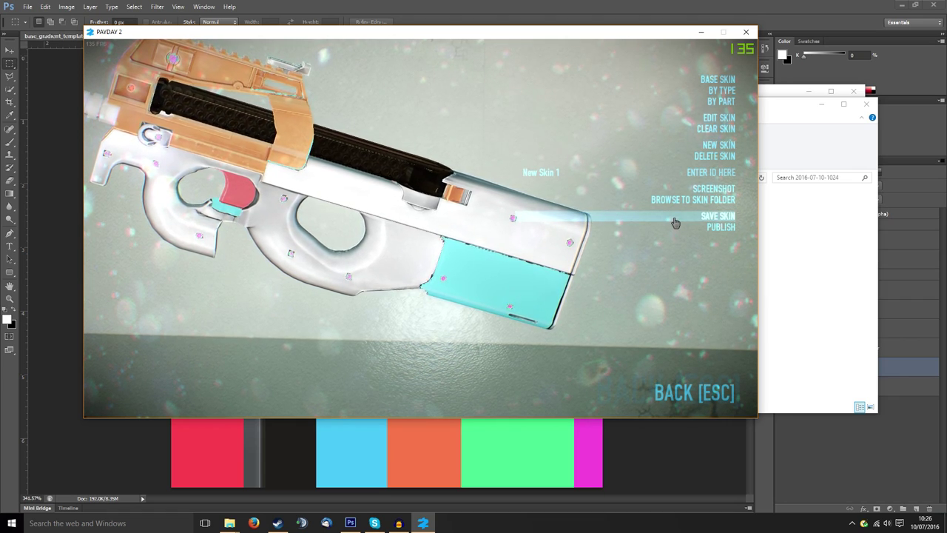
{"action": "mouse_move", "coordinate": [436, 181]}
{"action": "left_mouse_down"}
{"action": "mouse_move", "coordinate": [496, 163]}
{"action": "mouse_move", "coordinate": [511, 197]}
{"action": "mouse_move", "coordinate": [289, 226]}
{"action": "mouse_move", "coordinate": [395, 166]}
{"action": "mouse_move", "coordinate": [444, 197]}
{"action": "left_mouse_up"}
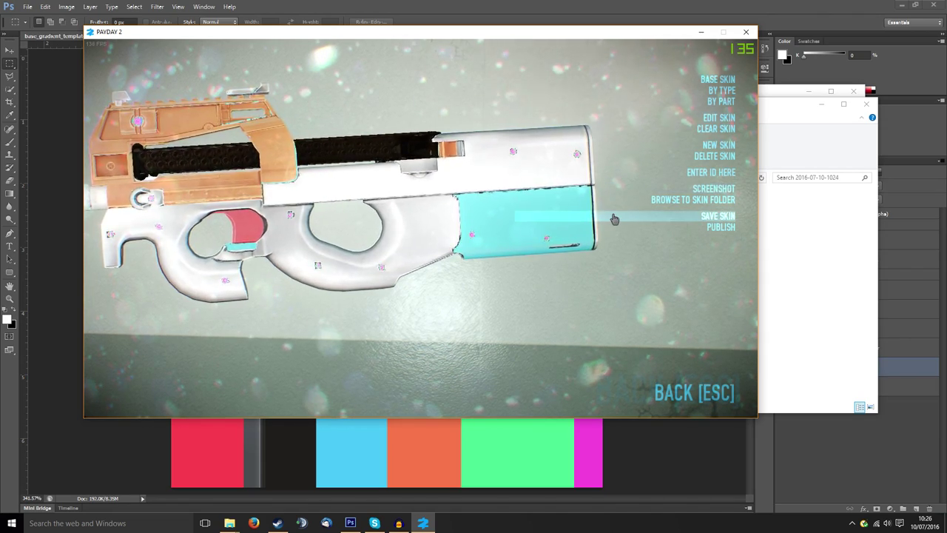
Step: Reload the Kobus 90 in the skin editor and inspect its plastic parts from another angle
{"action": "key", "text": "Escape"}
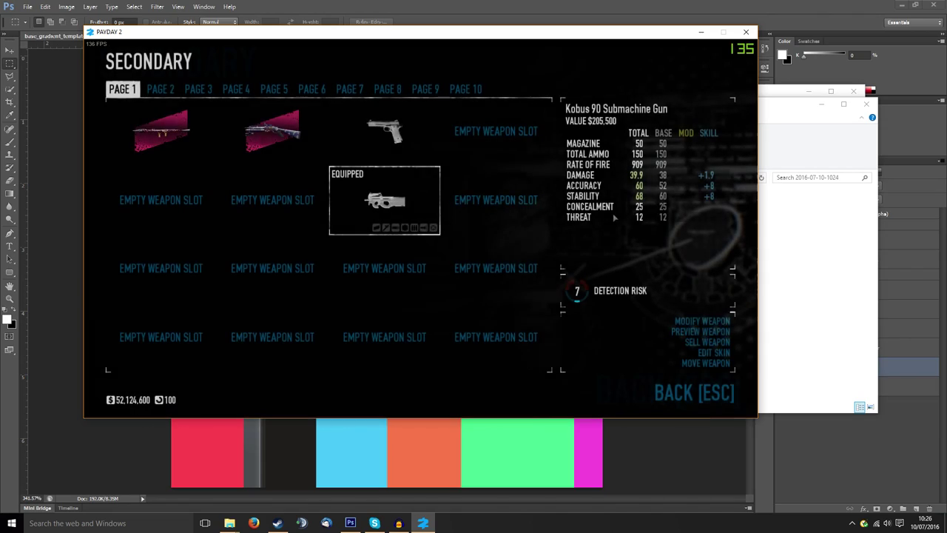
{"action": "left_click", "coordinate": [668, 353]}
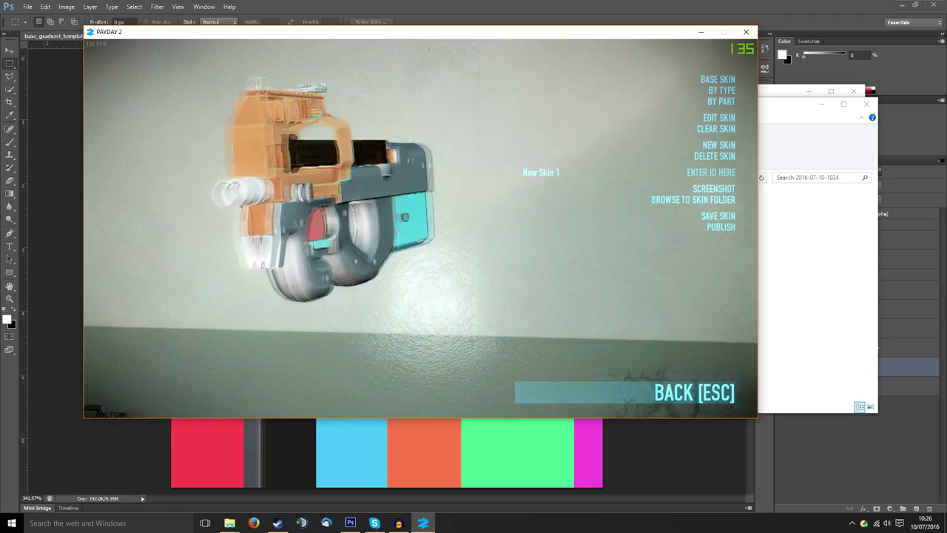
{"action": "left_click_drag", "start_coordinate": [420, 202], "coordinate": [448, 202]}
Step: Switch to Photoshop and outline the Plastic stripe's light and dark areas with rectangular marquee selections
{"action": "key", "text": "alt+Tab"}
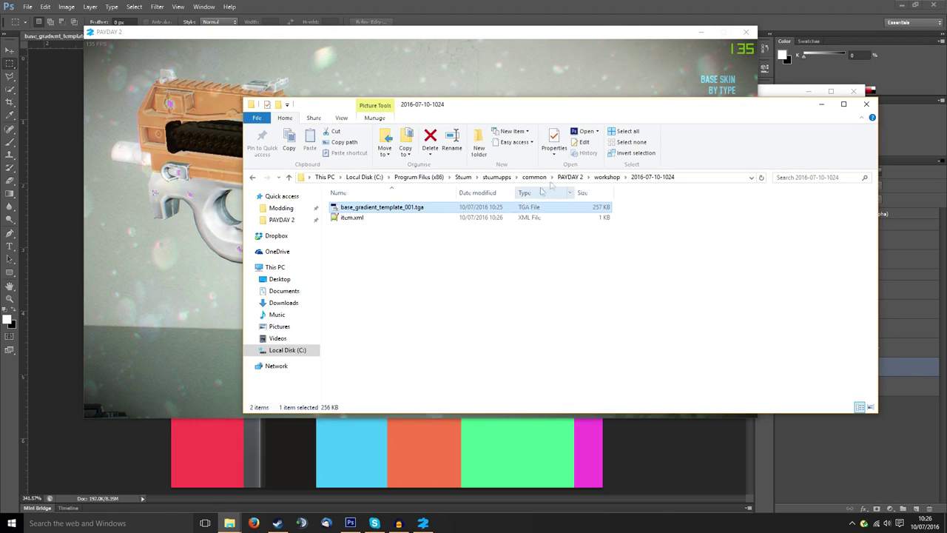
{"action": "left_click", "coordinate": [480, 5]}
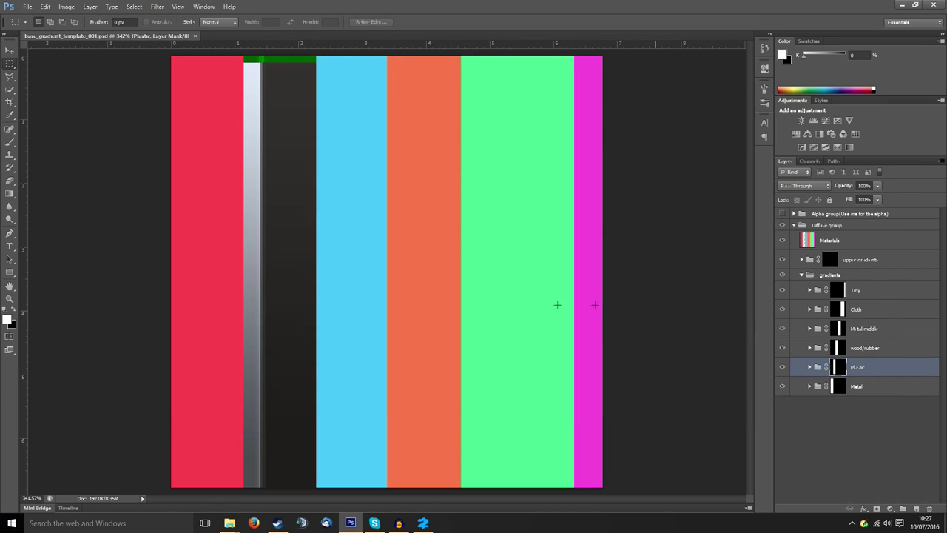
{"action": "scroll", "coordinate": [220, 82], "scroll_direction": "down", "scroll_amount": 2}
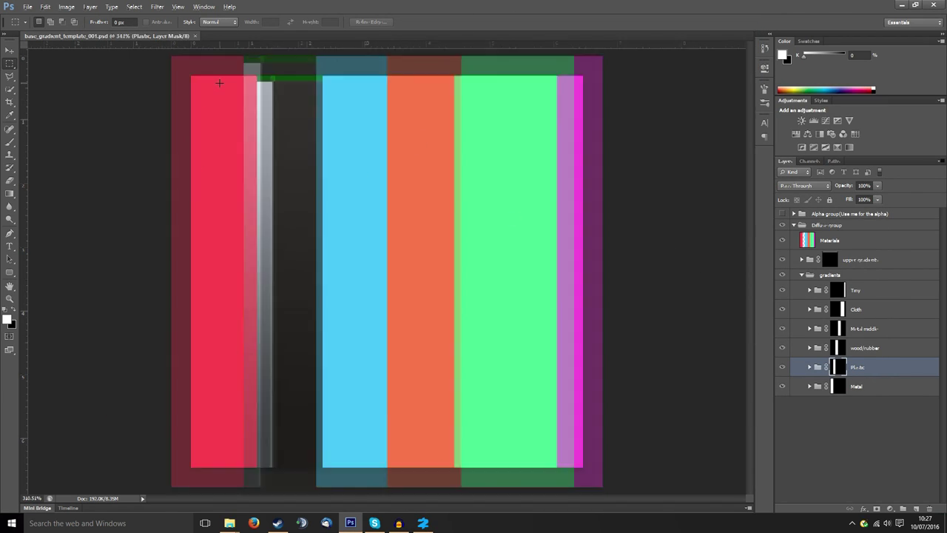
{"action": "scroll", "coordinate": [219, 83], "scroll_direction": "up", "scroll_amount": 2}
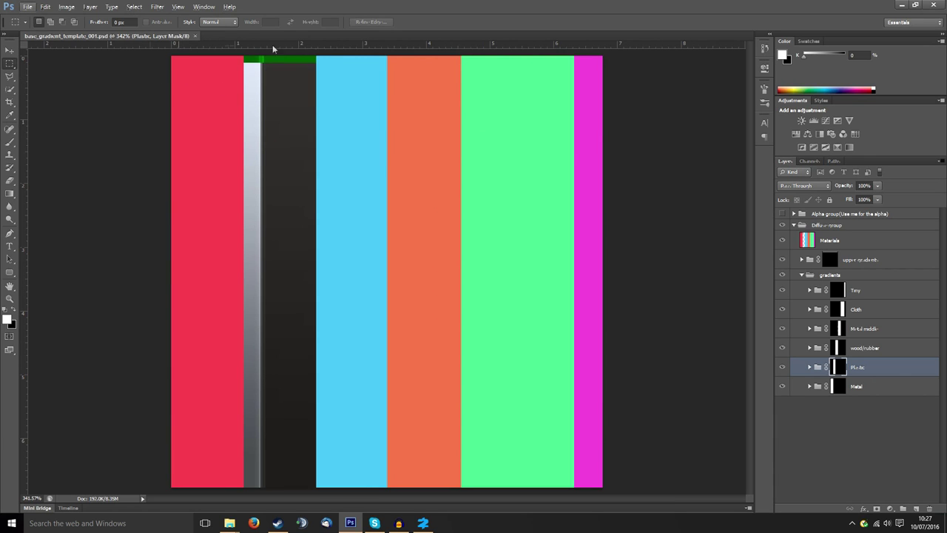
{"action": "left_click_drag", "start_coordinate": [244, 57], "coordinate": [308, 135]}
{"action": "scroll", "coordinate": [261, 88], "scroll_direction": "up", "scroll_amount": 6}
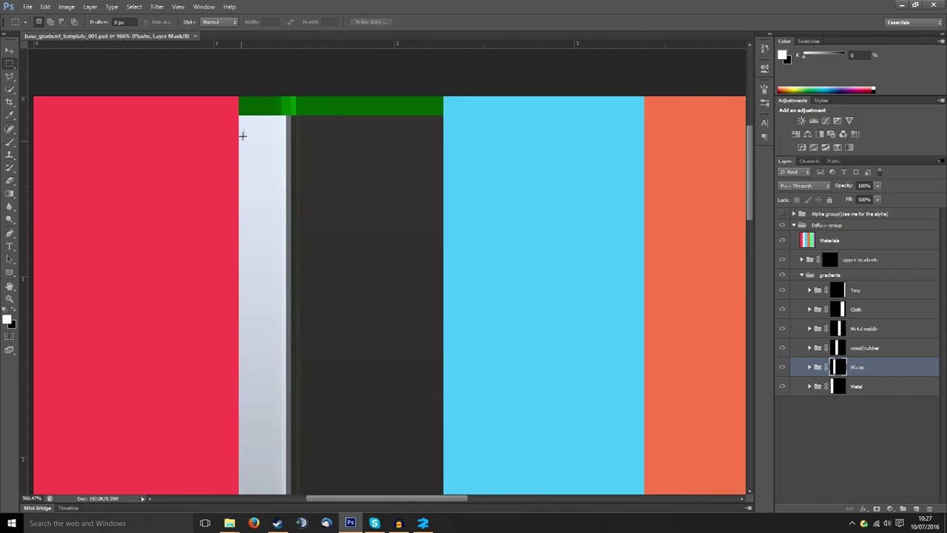
{"action": "left_click_drag", "start_coordinate": [240, 135], "coordinate": [449, 481]}
{"action": "scroll", "coordinate": [308, 347], "scroll_direction": "down", "scroll_amount": 4}
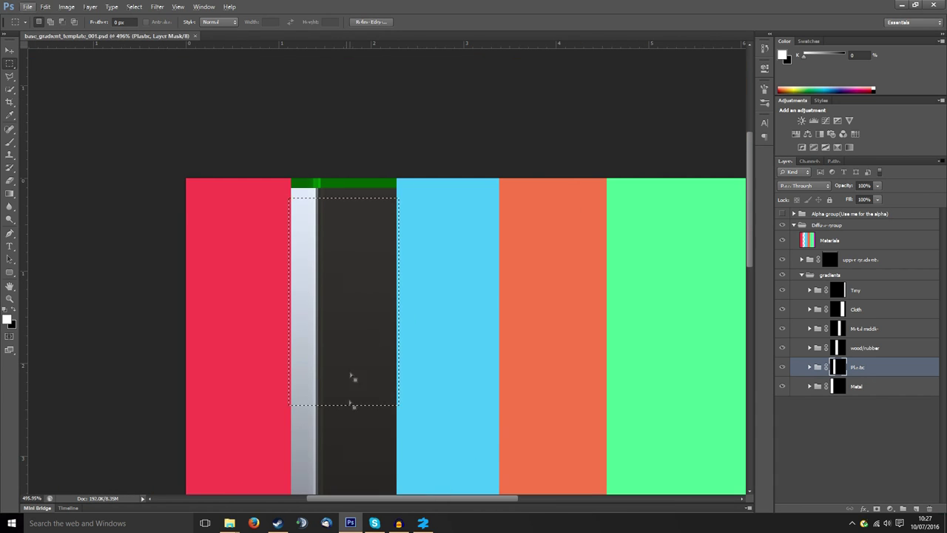
{"action": "scroll", "coordinate": [334, 293], "scroll_direction": "up", "scroll_amount": 4}
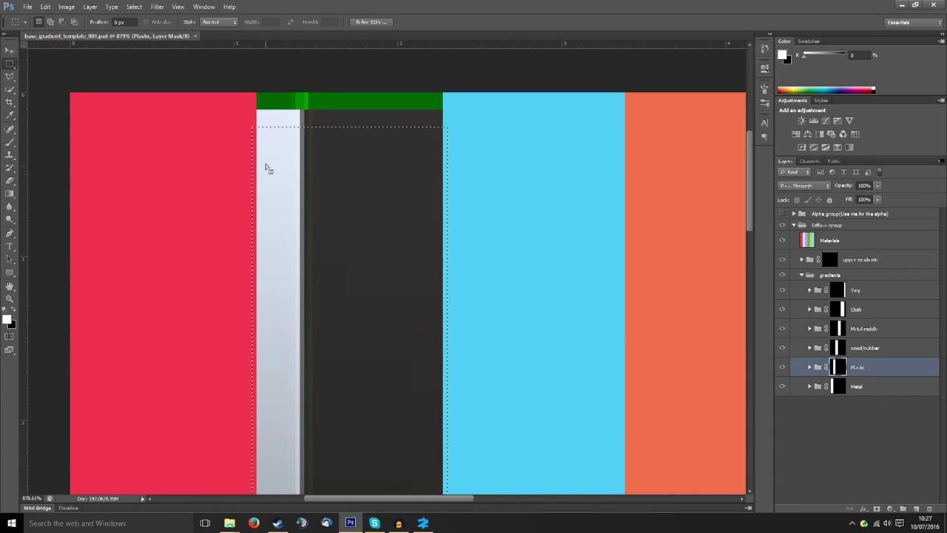
{"action": "left_click_drag", "start_coordinate": [300, 154], "coordinate": [444, 158]}
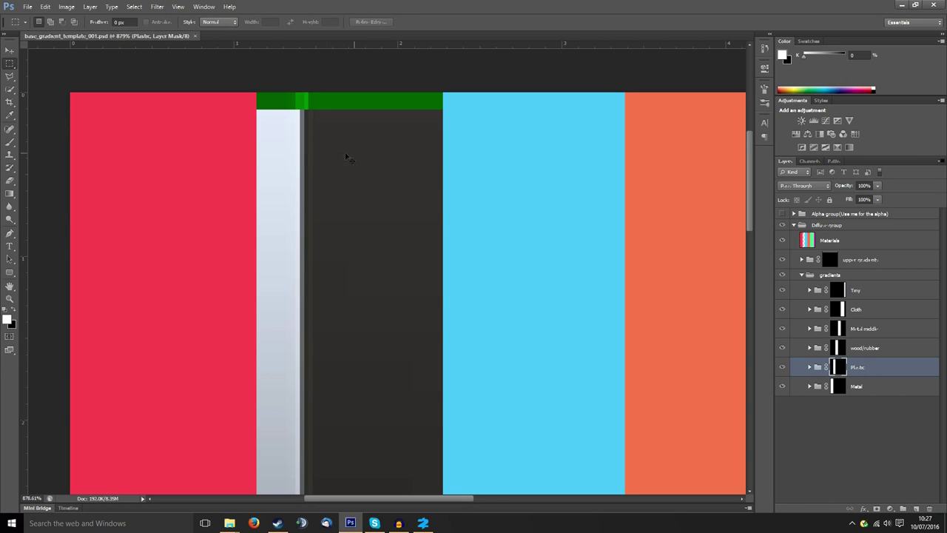
Step: Select a narrow full-height strip inside the light part of the Plastic stripe
{"action": "scroll", "coordinate": [259, 136], "scroll_direction": "down", "scroll_amount": 2}
{"action": "left_click_drag", "start_coordinate": [281, 262], "coordinate": [254, 402]}
{"action": "scroll", "coordinate": [246, 173], "scroll_direction": "down", "scroll_amount": 2}
{"action": "scroll", "coordinate": [246, 172], "scroll_direction": "down", "scroll_amount": 2}
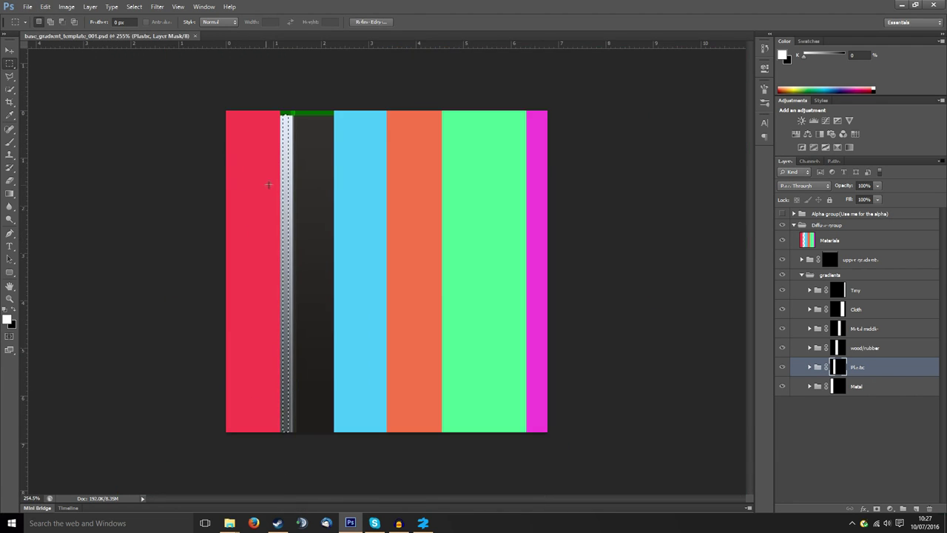
{"action": "scroll", "coordinate": [263, 116], "scroll_direction": "up", "scroll_amount": 1}
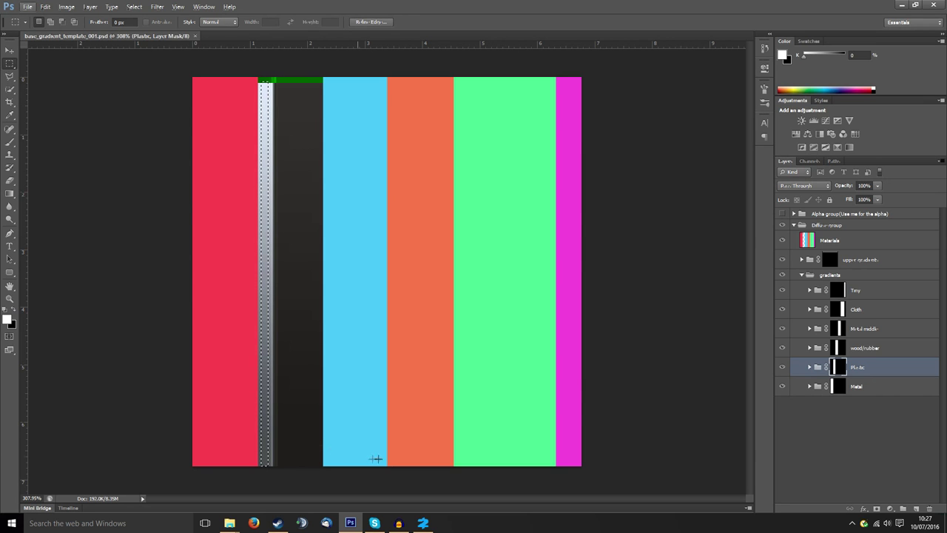
Step: Rotate the weapon in PAYDAY 2 to compare its shading with the Plastic gradient, and clear the selection back in Photoshop
{"action": "left_click", "coordinate": [423, 522]}
{"action": "left_click_drag", "start_coordinate": [447, 104], "coordinate": [360, 215]}
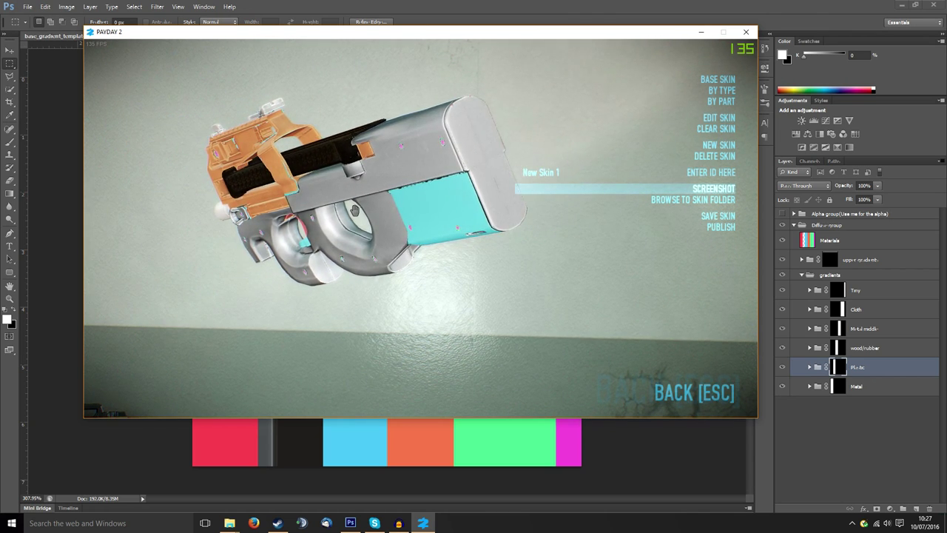
{"action": "key", "text": "alt+Tab"}
{"action": "left_click", "coordinate": [262, 186]}
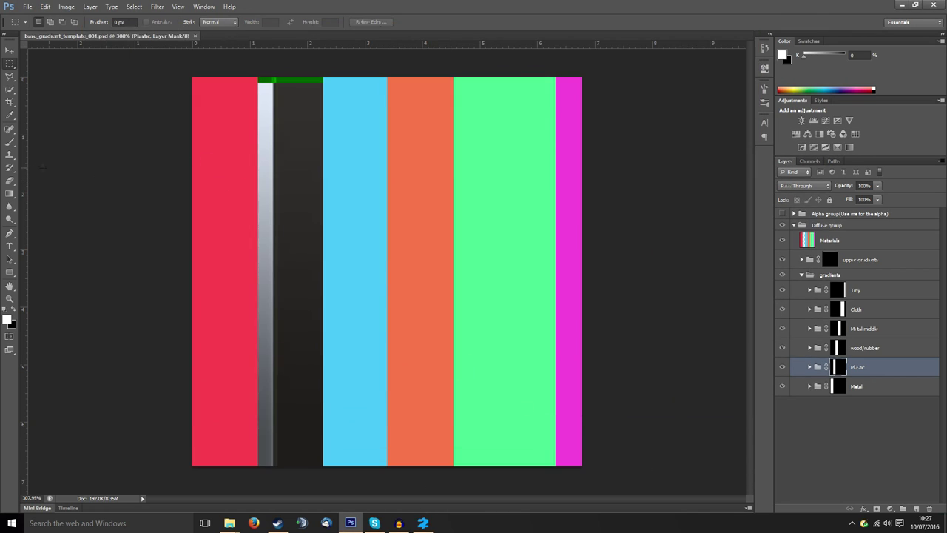
Step: Duplicate the Metal group's Gradient Fill layer as Gradient Fill copy and move it into the Plastic group, between the two solid color layers
{"action": "left_click", "coordinate": [806, 387]}
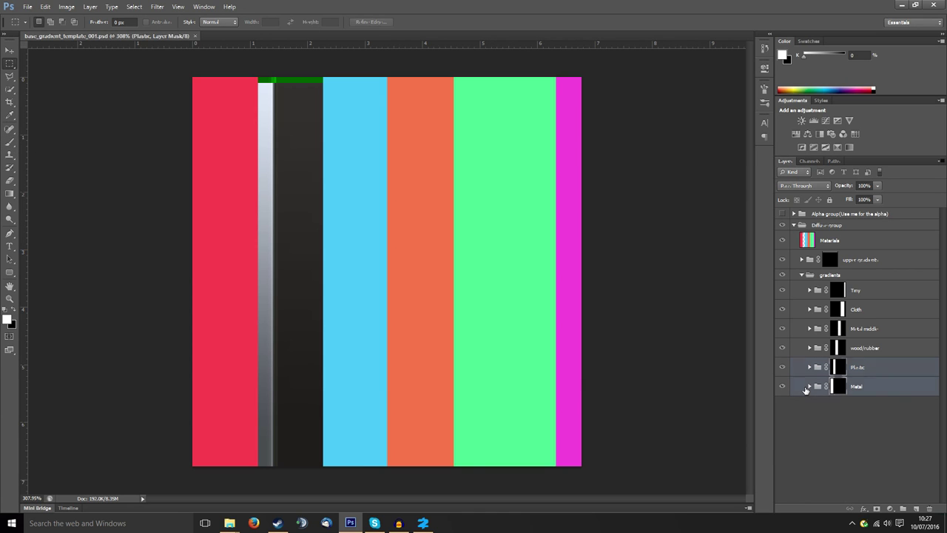
{"action": "left_click", "coordinate": [809, 387]}
{"action": "right_click", "coordinate": [879, 464]}
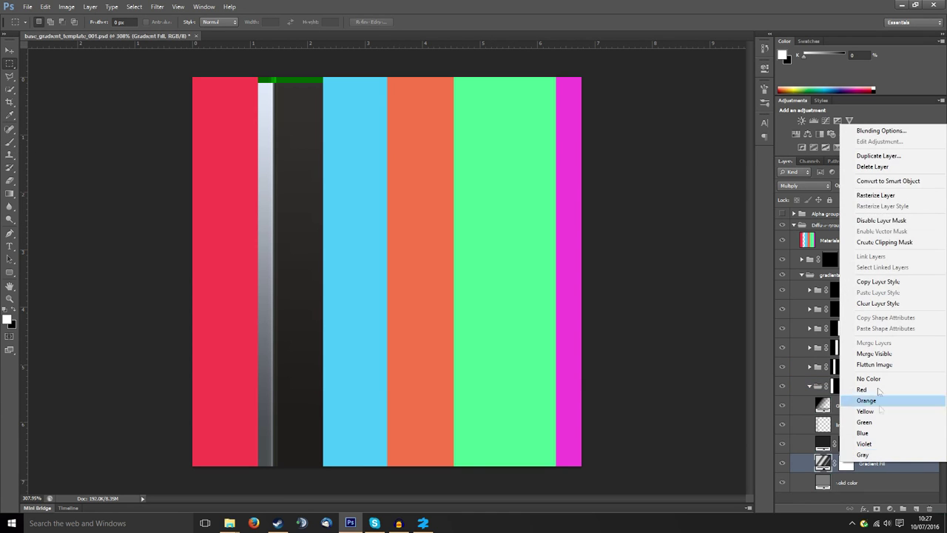
{"action": "left_click", "coordinate": [865, 158]}
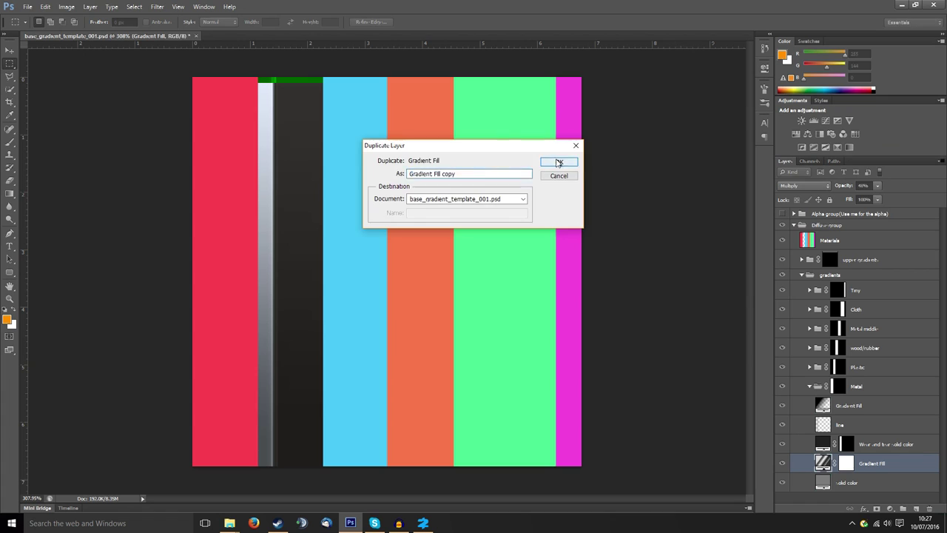
{"action": "left_click", "coordinate": [559, 160]}
{"action": "left_click", "coordinate": [810, 359]}
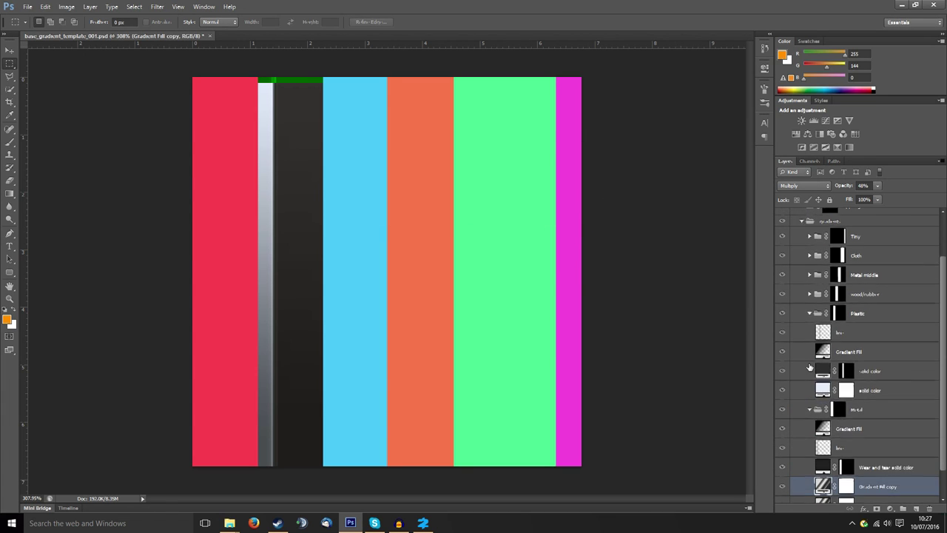
{"action": "scroll", "coordinate": [866, 461], "scroll_direction": "down", "scroll_amount": 2}
{"action": "left_click_drag", "start_coordinate": [883, 458], "coordinate": [876, 344]}
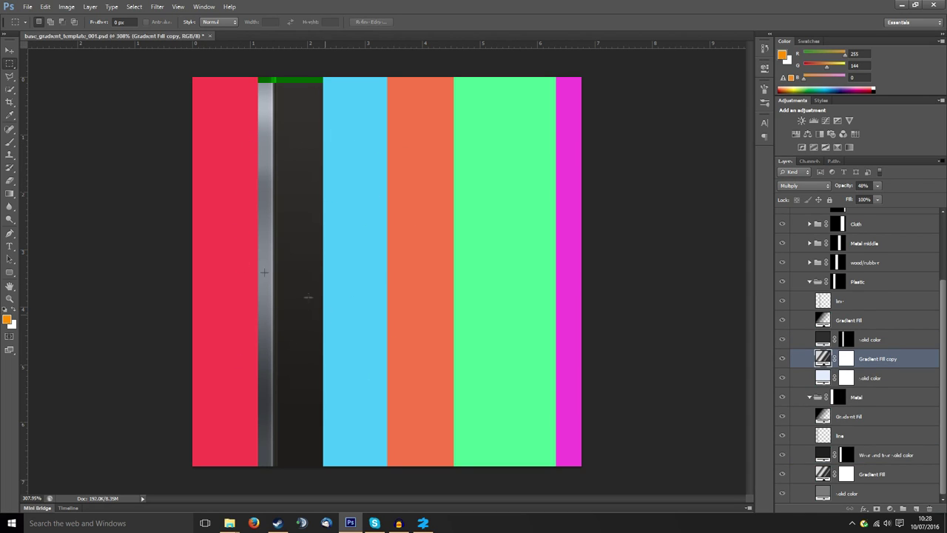
Step: Save the modified template as a 32 bits/pixel Targa file in the Workshop Templates folder
{"action": "left_click", "coordinate": [22, 7]}
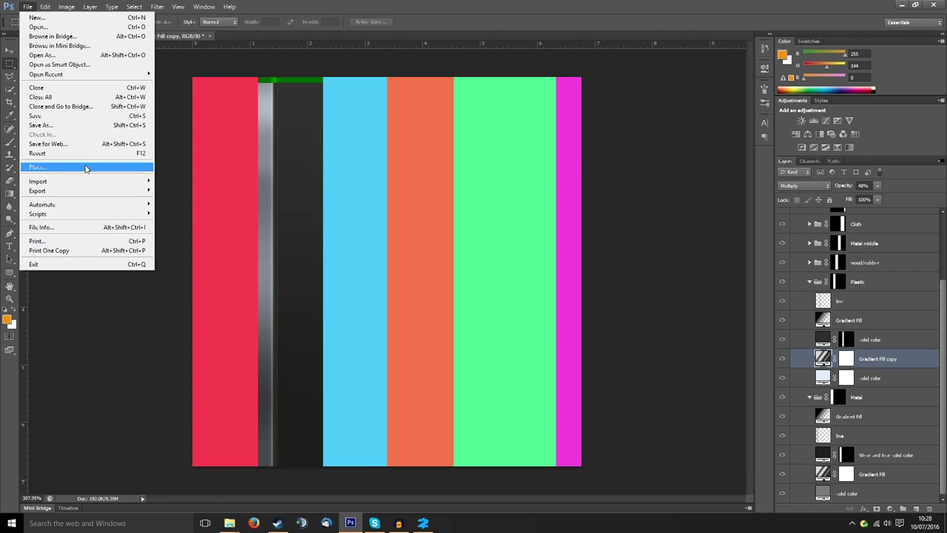
{"action": "left_click", "coordinate": [74, 125]}
{"action": "left_click", "coordinate": [669, 272]}
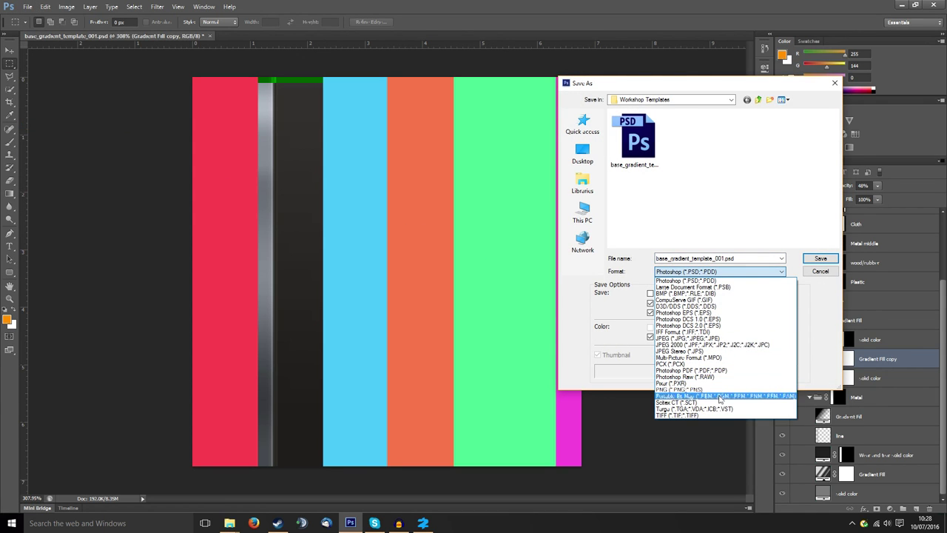
{"action": "left_click", "coordinate": [696, 398]}
{"action": "left_click", "coordinate": [814, 259]}
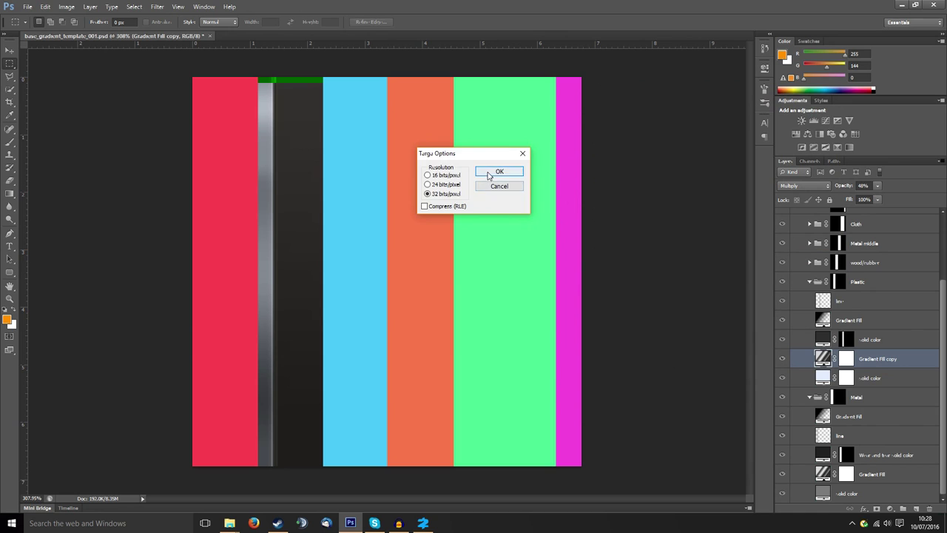
{"action": "left_click", "coordinate": [492, 171]}
{"action": "mouse_move", "coordinate": [234, 523]}
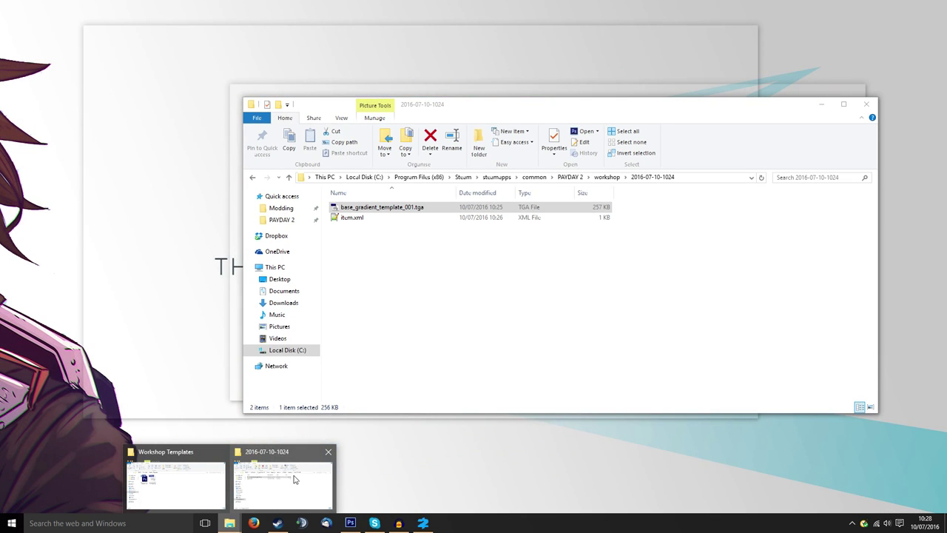
{"action": "left_click", "coordinate": [216, 472]}
{"action": "left_click", "coordinate": [398, 228]}
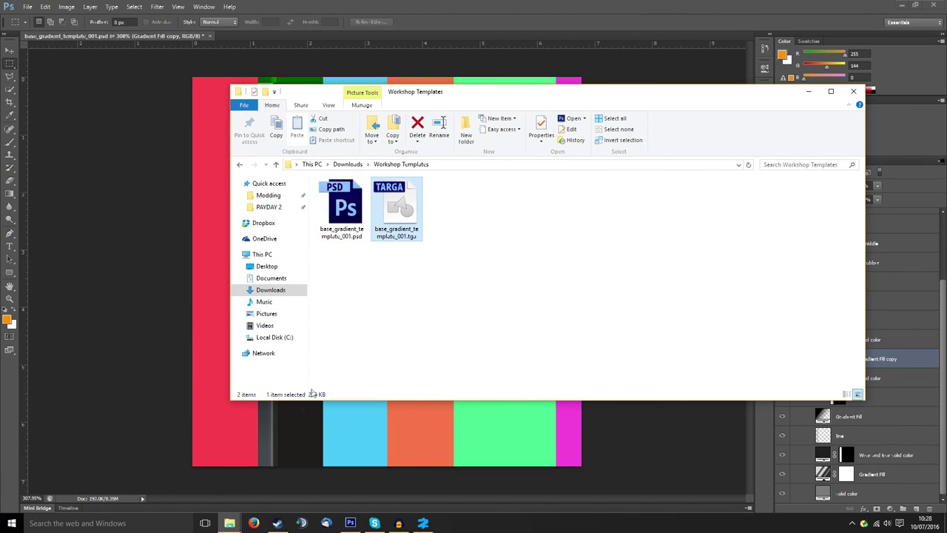
{"action": "key", "text": "ctrl+x"}
{"action": "left_click", "coordinate": [235, 516]}
{"action": "mouse_move", "coordinate": [252, 511]}
{"action": "left_click", "coordinate": [285, 481]}
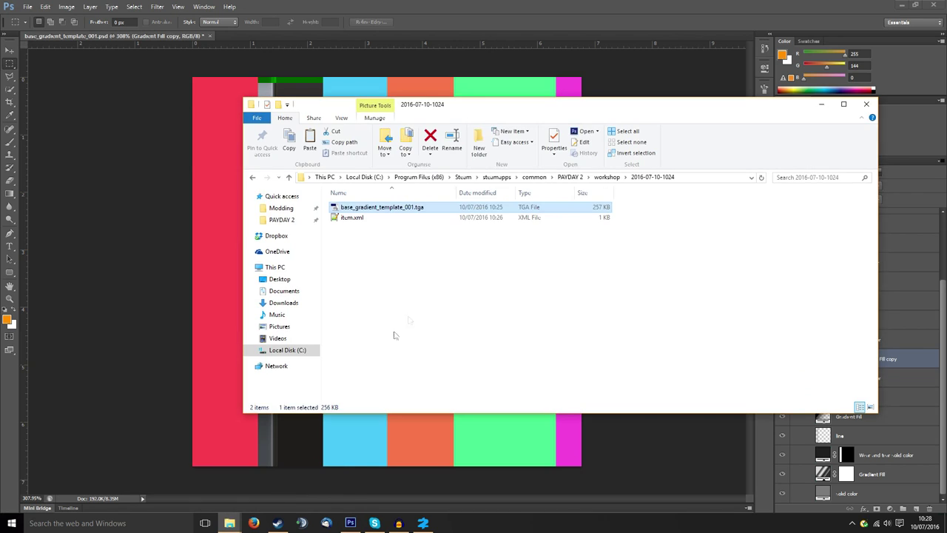
{"action": "left_click", "coordinate": [418, 192]}
Step: Switch to PAYDAY 2, reopen the Kobus 90 in the skin editor to reload its texture, and rotate the weapon to examine the plastic parts
{"action": "left_click", "coordinate": [422, 523]}
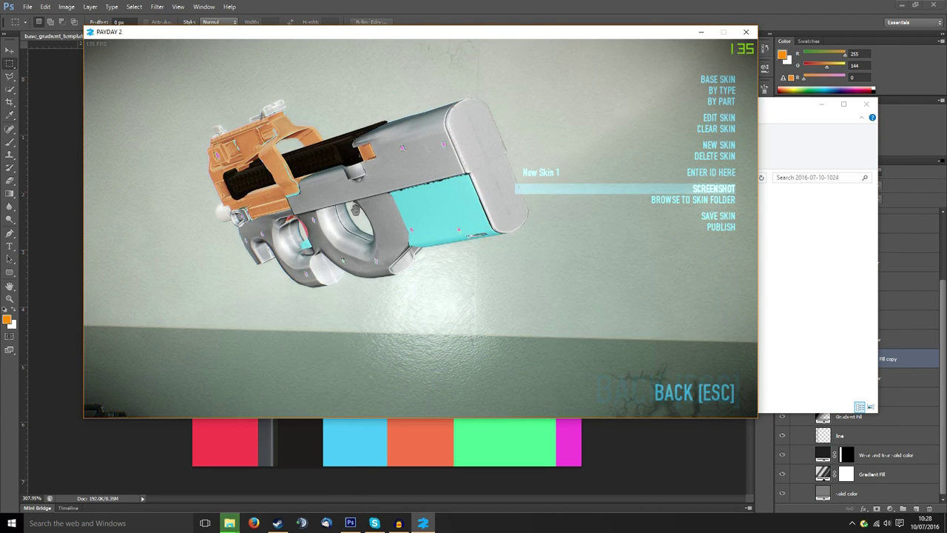
{"action": "key", "text": "Escape"}
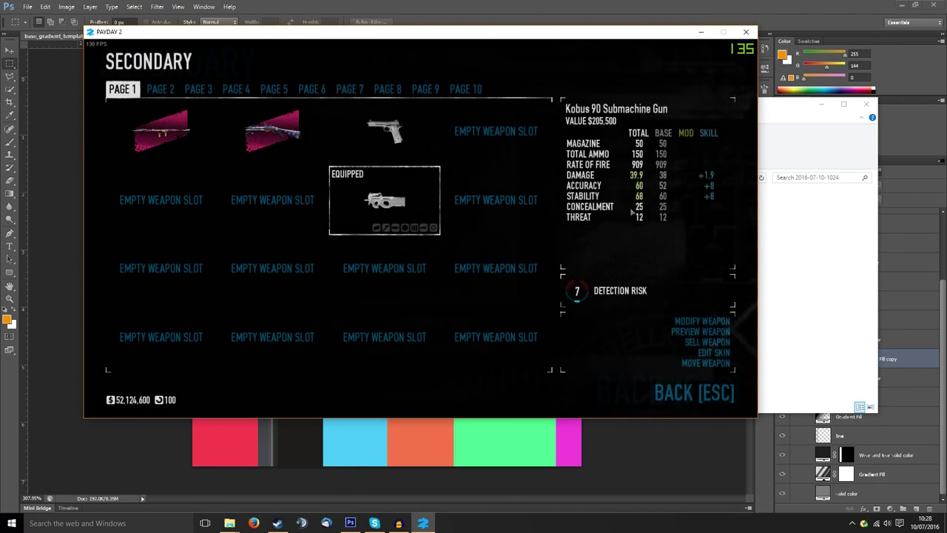
{"action": "left_click", "coordinate": [686, 353]}
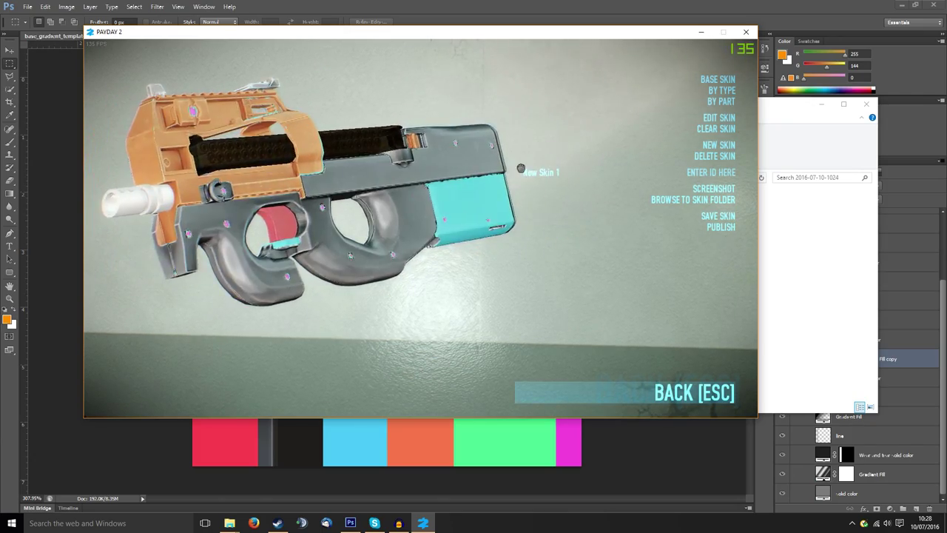
{"action": "left_click_drag", "start_coordinate": [521, 168], "coordinate": [436, 276]}
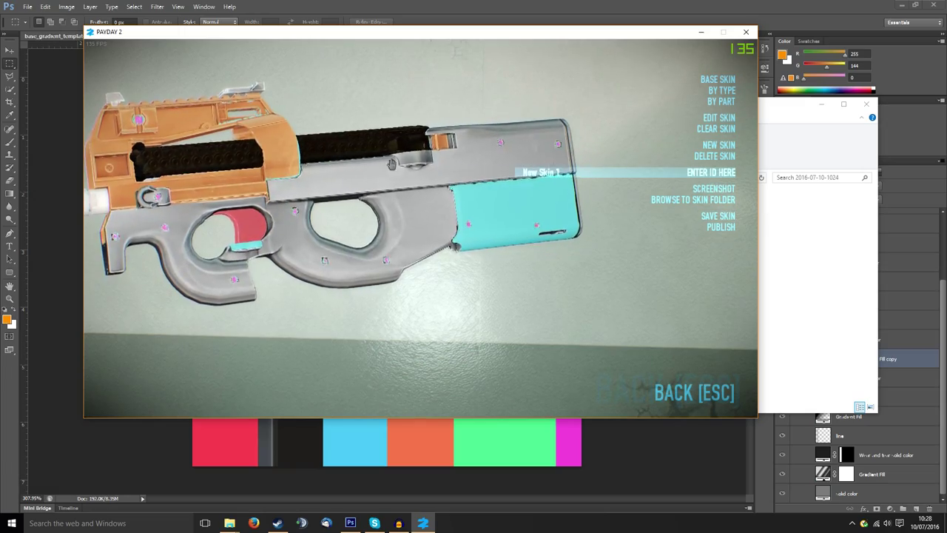
{"action": "left_click_drag", "start_coordinate": [390, 213], "coordinate": [309, 212]}
{"action": "left_click_drag", "start_coordinate": [363, 225], "coordinate": [434, 150]}
Step: Back in Photoshop, change the bottom solid color layer in the Plastic group to a bright green
{"action": "key", "text": "alt+Tab"}
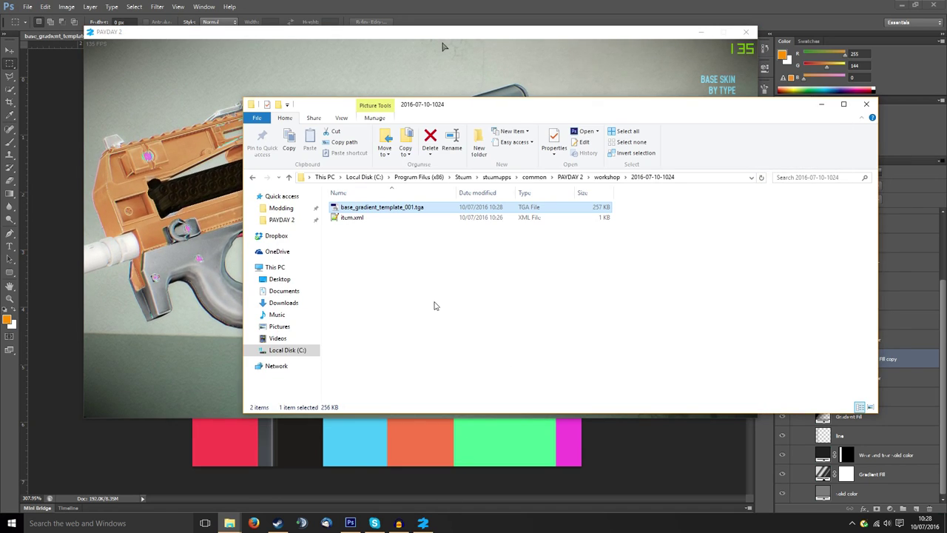
{"action": "key", "text": "alt+Tab"}
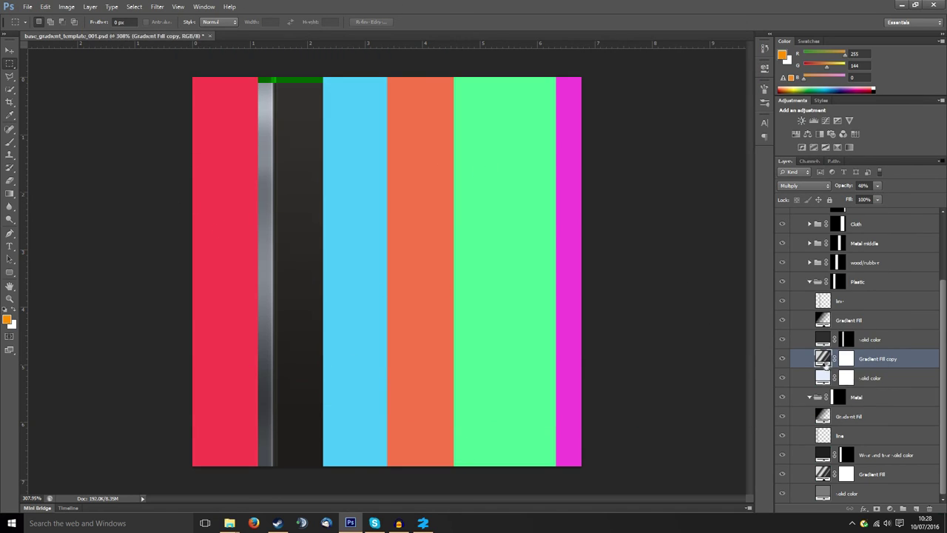
{"action": "double_click", "coordinate": [824, 380]}
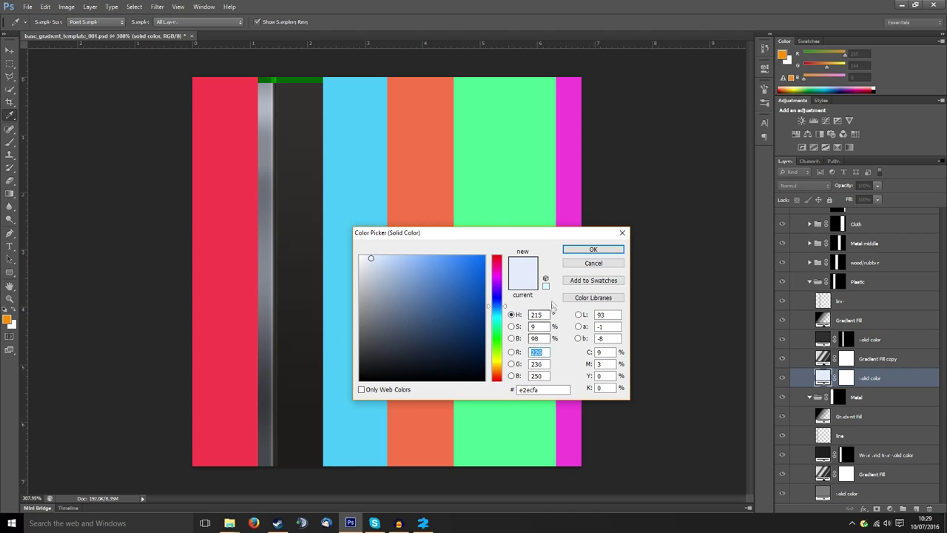
{"action": "mouse_move", "coordinate": [497, 327]}
{"action": "left_mouse_down"}
{"action": "mouse_move", "coordinate": [496, 346]}
{"action": "mouse_move", "coordinate": [486, 255]}
{"action": "left_mouse_up"}
{"action": "left_click", "coordinate": [584, 251]}
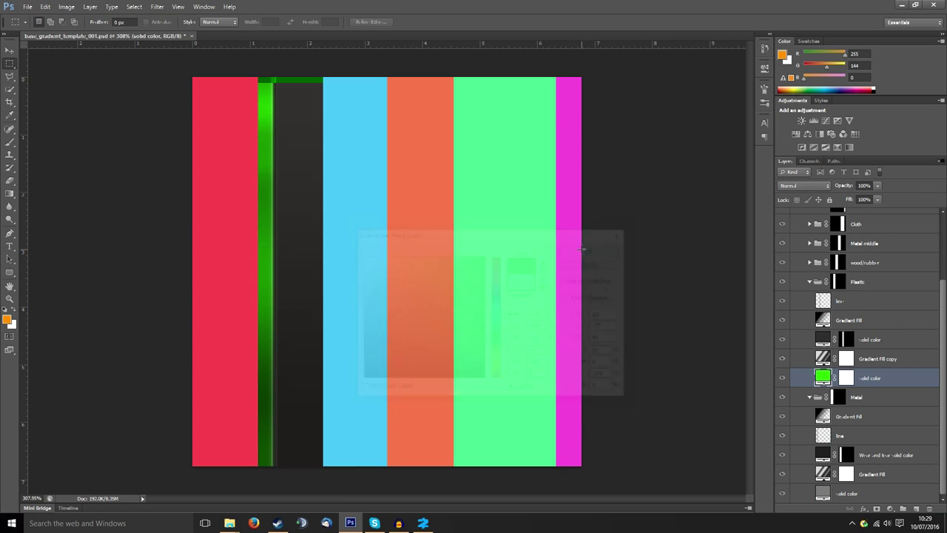
Step: Save the template, and export it as the 32 bits/pixel Targa file base_gradient_template_001.tga in Workshop Templates
{"action": "left_click", "coordinate": [27, 8]}
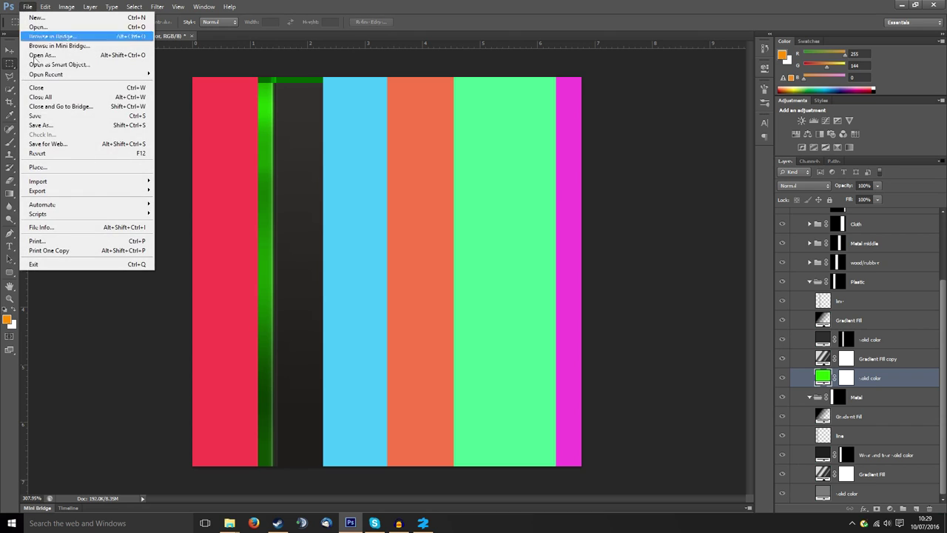
{"action": "left_click", "coordinate": [28, 6]}
{"action": "left_click", "coordinate": [28, 6]}
{"action": "left_click", "coordinate": [74, 126]}
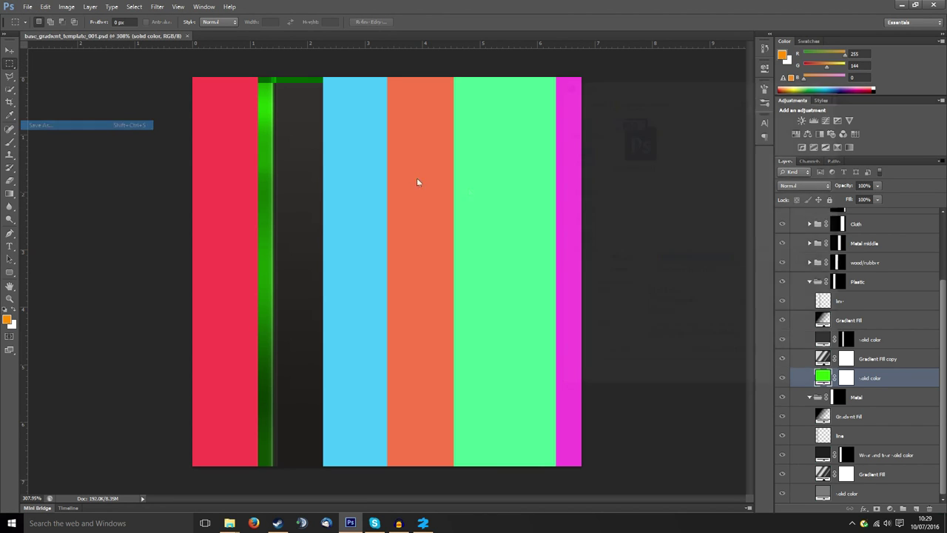
{"action": "left_click", "coordinate": [699, 271]}
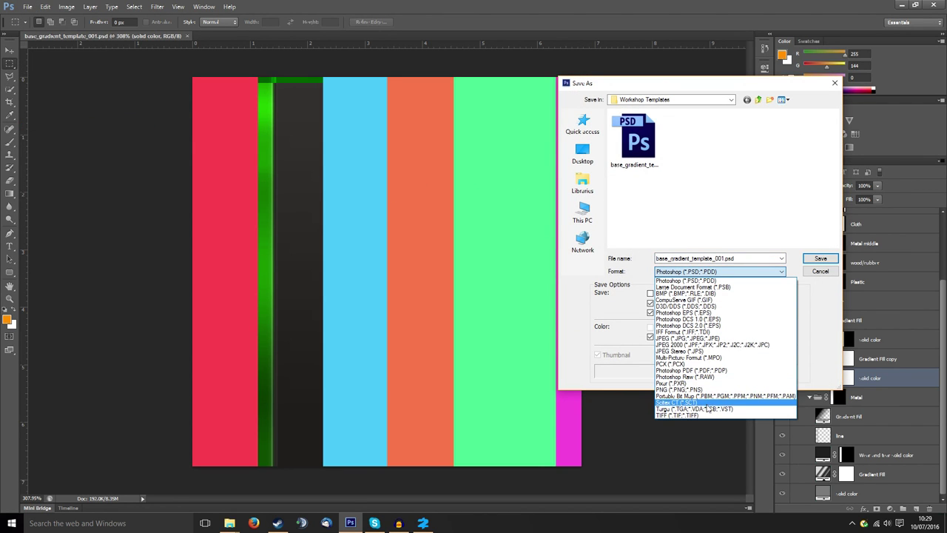
{"action": "left_click", "coordinate": [710, 392]}
{"action": "left_click", "coordinate": [808, 259]}
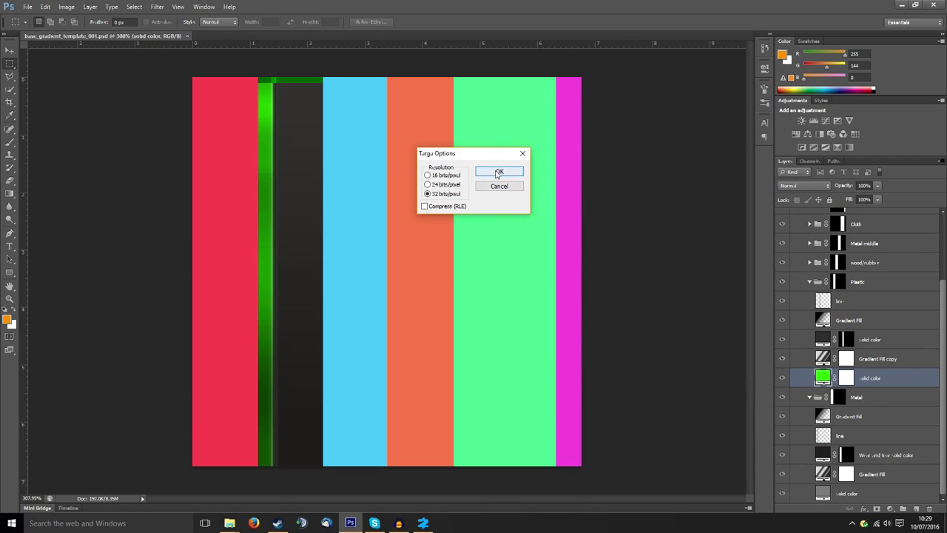
{"action": "left_click", "coordinate": [495, 170]}
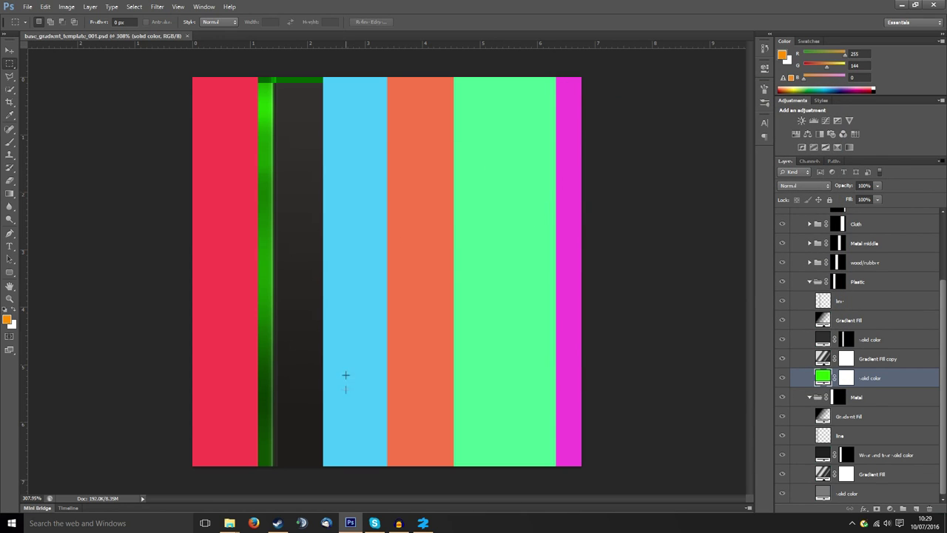
{"action": "mouse_move", "coordinate": [231, 524]}
{"action": "left_click", "coordinate": [205, 493]}
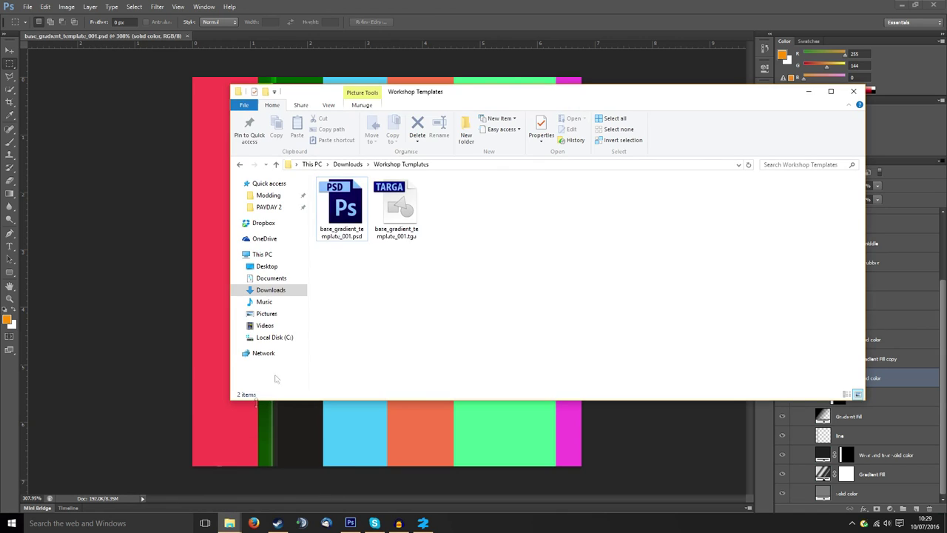
{"action": "left_click", "coordinate": [405, 216]}
{"action": "key", "text": "ctrl+x"}
{"action": "left_click", "coordinate": [230, 523]}
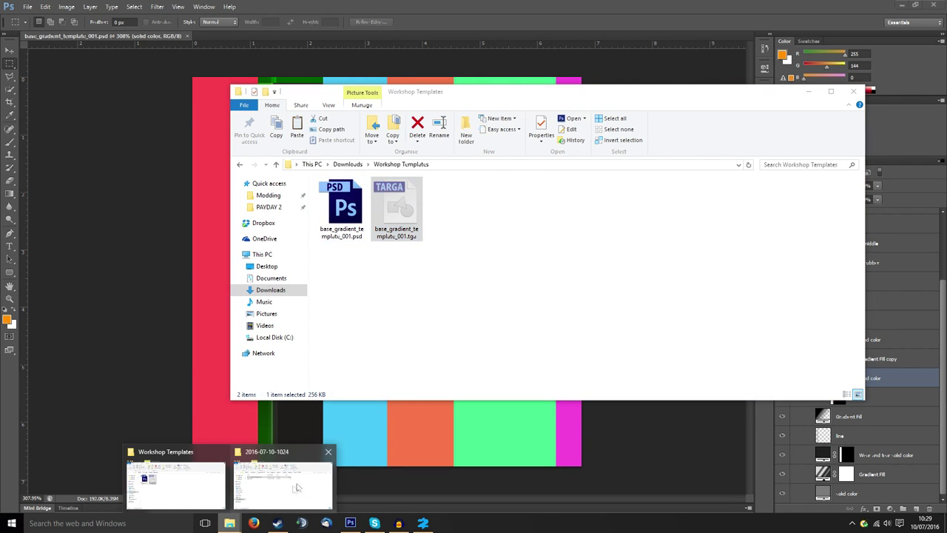
{"action": "left_click", "coordinate": [297, 489]}
{"action": "left_click", "coordinate": [504, 192]}
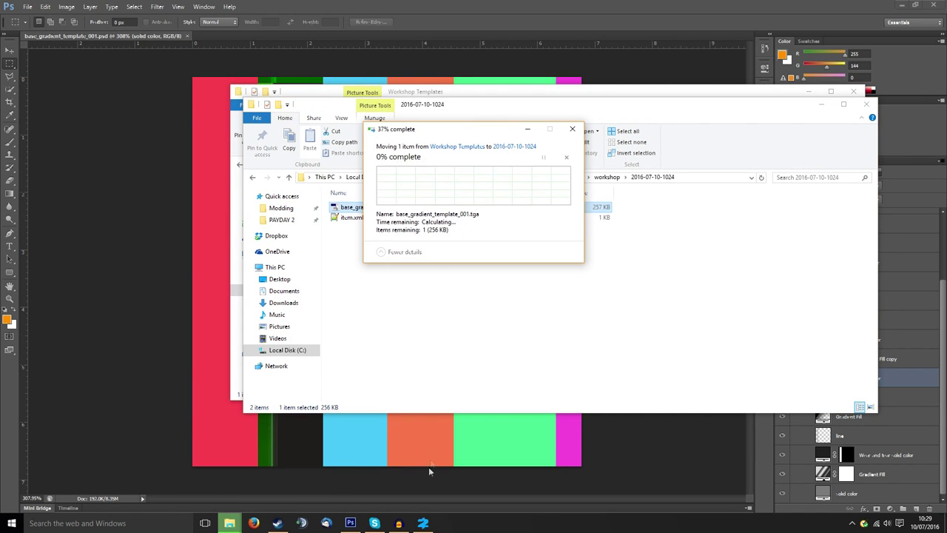
Step: Reload the Kobus 90 in the PAYDAY 2 skin editor, and zoom and rotate it to examine the green plastic
{"action": "left_click", "coordinate": [422, 523]}
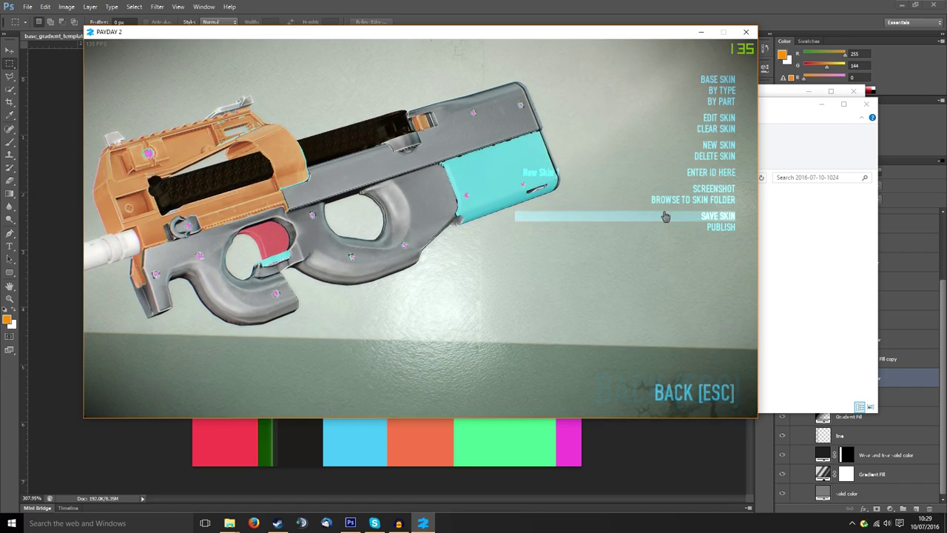
{"action": "key", "text": "Escape"}
{"action": "left_click", "coordinate": [682, 354]}
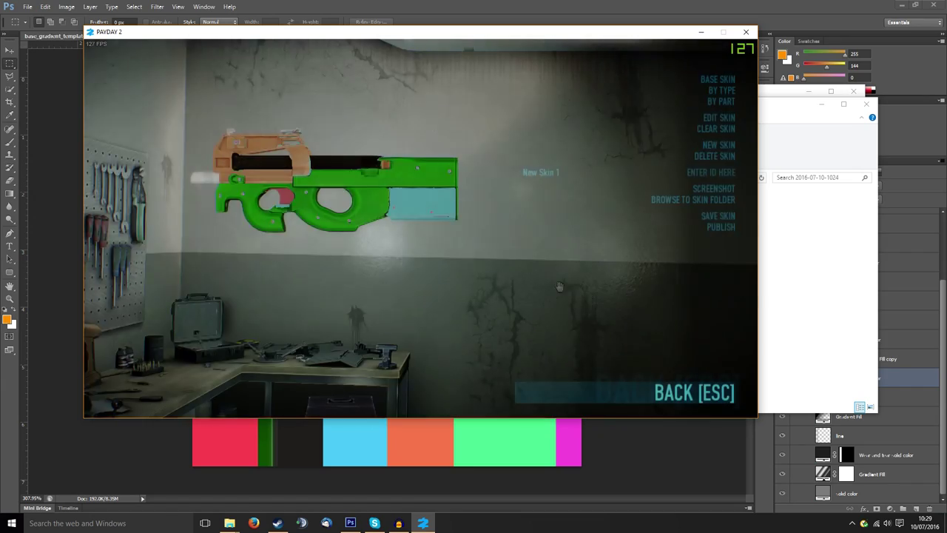
{"action": "scroll", "coordinate": [330, 186], "scroll_direction": "up", "scroll_amount": 5}
{"action": "left_click_drag", "start_coordinate": [345, 214], "coordinate": [336, 264]}
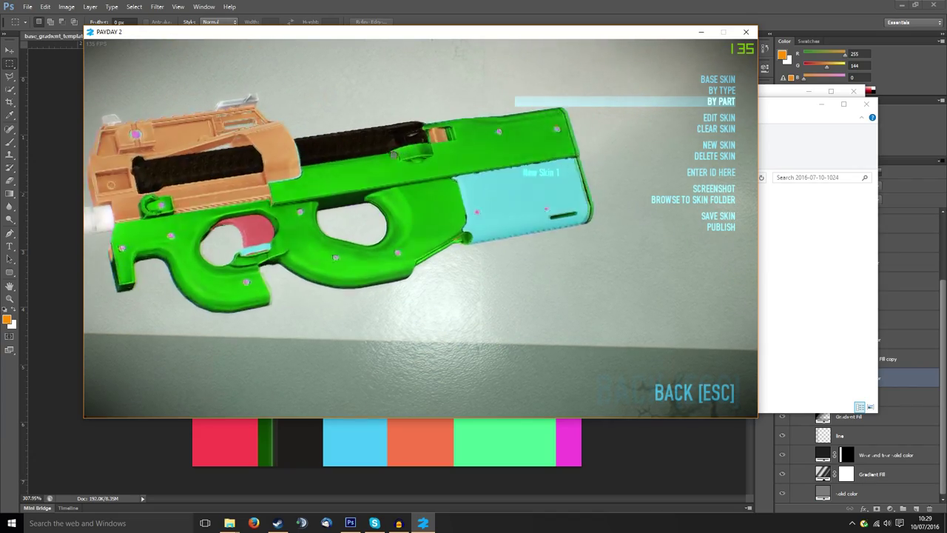
{"action": "left_click_drag", "start_coordinate": [254, 201], "coordinate": [369, 124]}
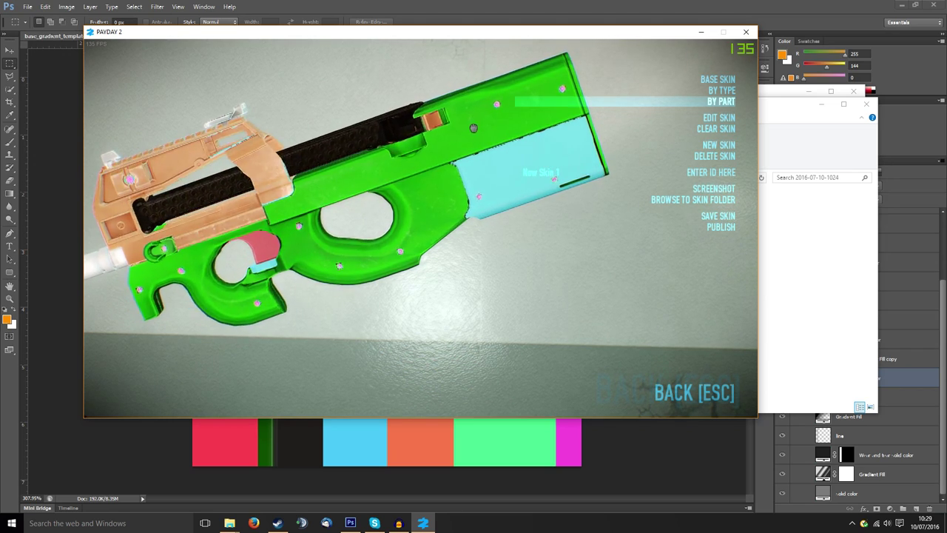
Step: Return to Photoshop, select most of the magenta stripe over its full height, and collapse the Plastic and Metal layer groups
{"action": "key", "text": "alt+Tab"}
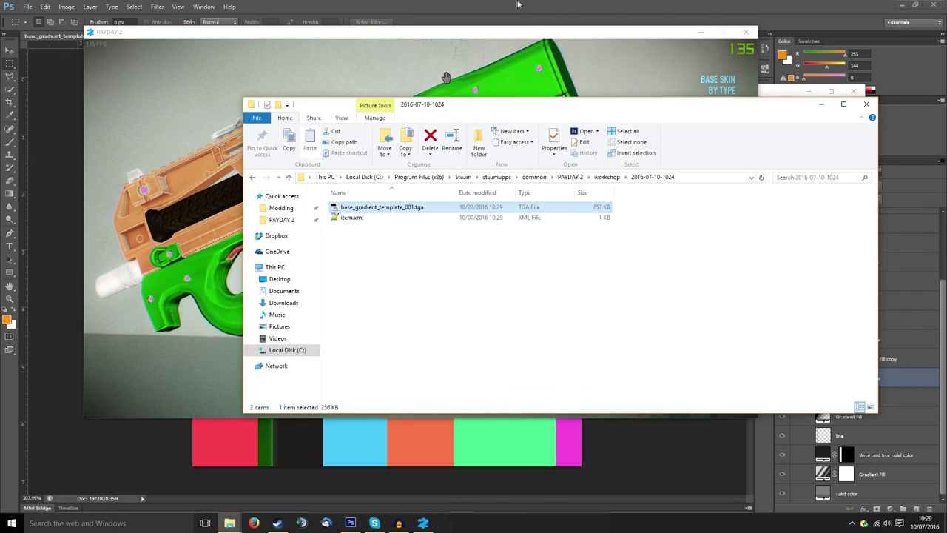
{"action": "left_click", "coordinate": [521, 6]}
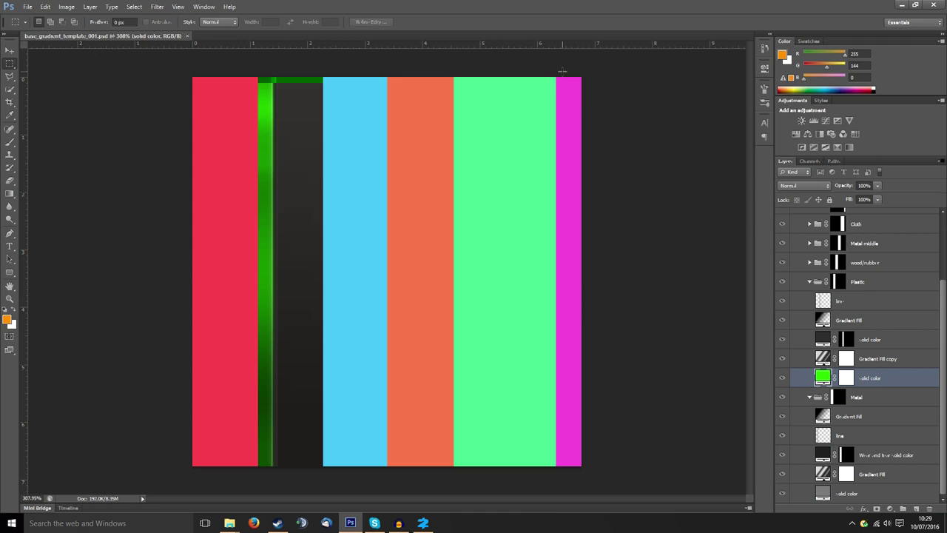
{"action": "left_click_drag", "start_coordinate": [581, 191], "coordinate": [640, 467]}
{"action": "scroll", "coordinate": [832, 257], "scroll_direction": "up", "scroll_amount": 2}
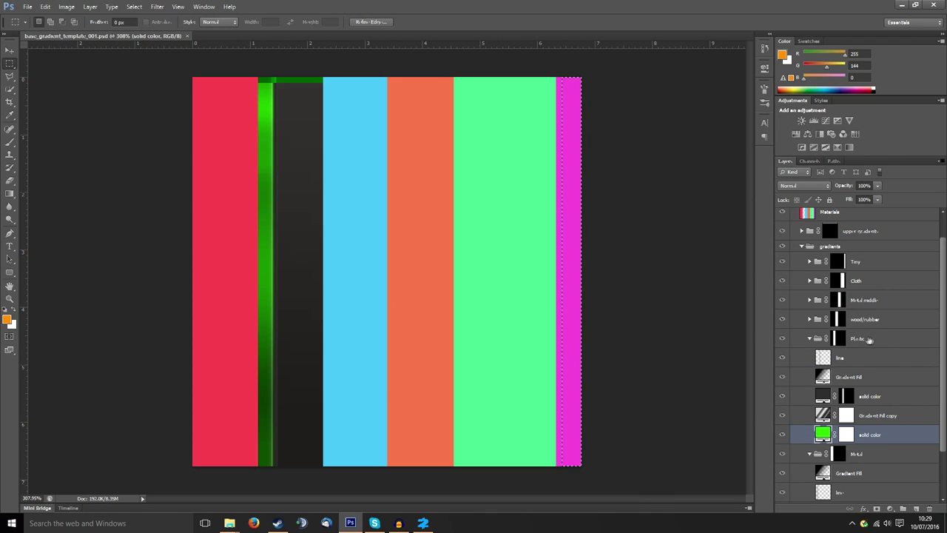
{"action": "left_click", "coordinate": [808, 340]}
{"action": "left_click", "coordinate": [809, 386]}
{"action": "left_click", "coordinate": [829, 291]}
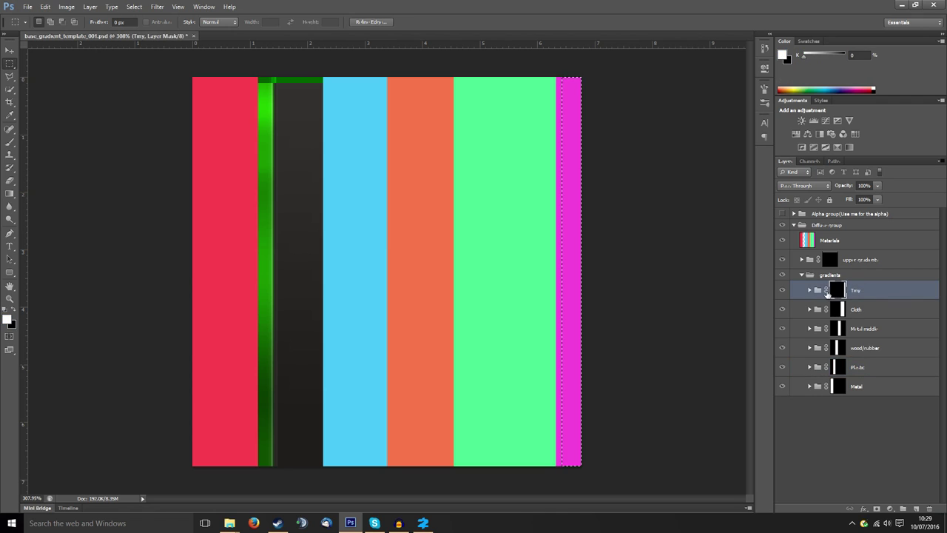
Step: Extend the selection to the whole magenta stripe and delete it from the Materials layer to uncover the Tiny gradient
{"action": "left_click", "coordinate": [808, 245]}
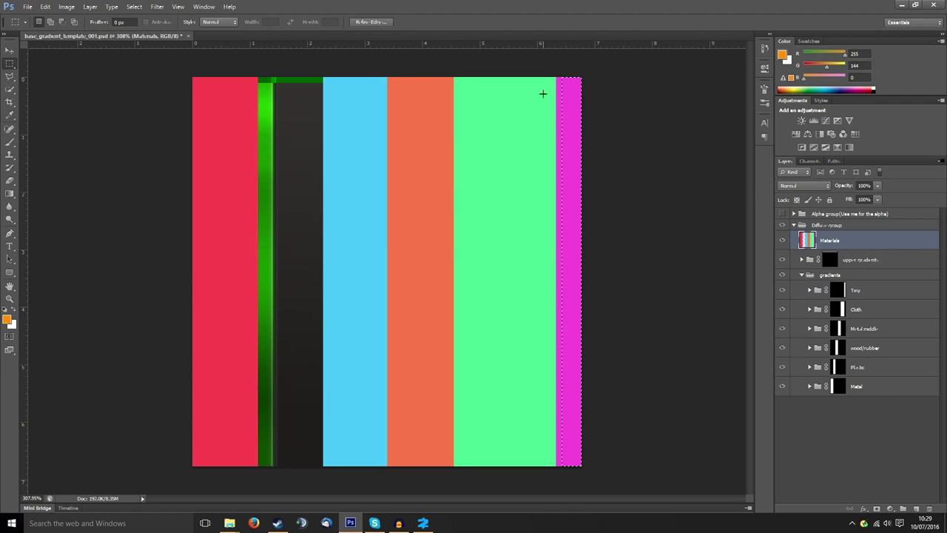
{"action": "left_click_drag", "start_coordinate": [585, 74], "coordinate": [557, 469]}
{"action": "scroll", "coordinate": [557, 468], "scroll_direction": "up", "scroll_amount": 5}
{"action": "scroll", "coordinate": [598, 459], "scroll_direction": "down", "scroll_amount": 2}
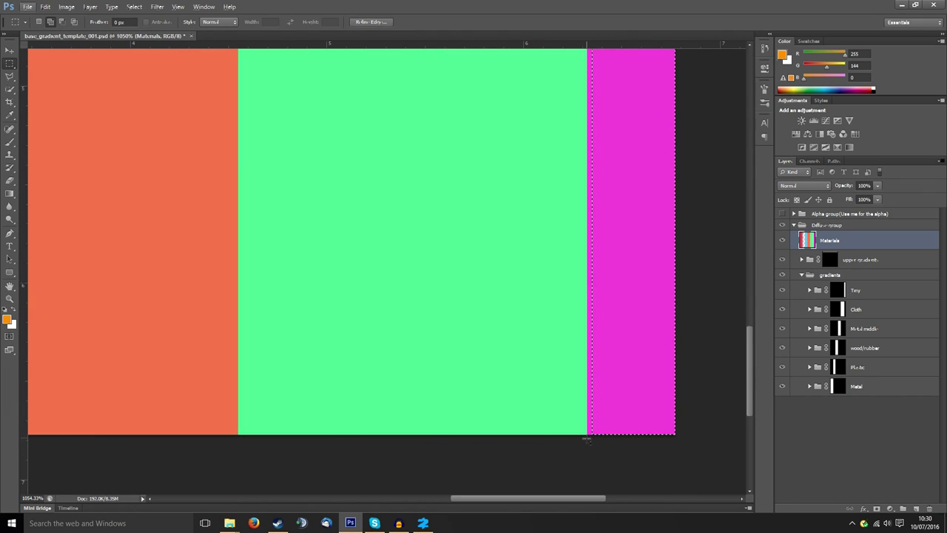
{"action": "left_click_drag", "start_coordinate": [587, 439], "coordinate": [756, 5]}
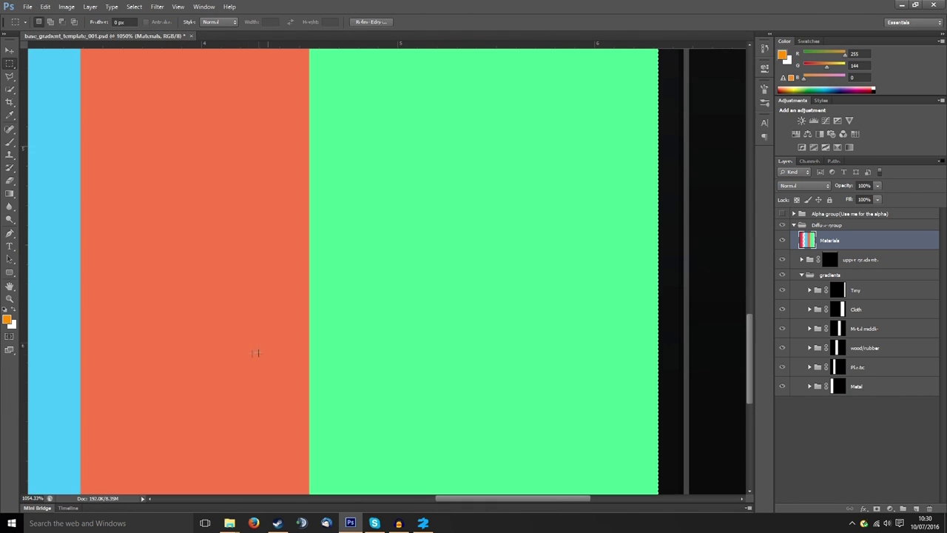
{"action": "scroll", "coordinate": [420, 333], "scroll_direction": "down", "scroll_amount": 3}
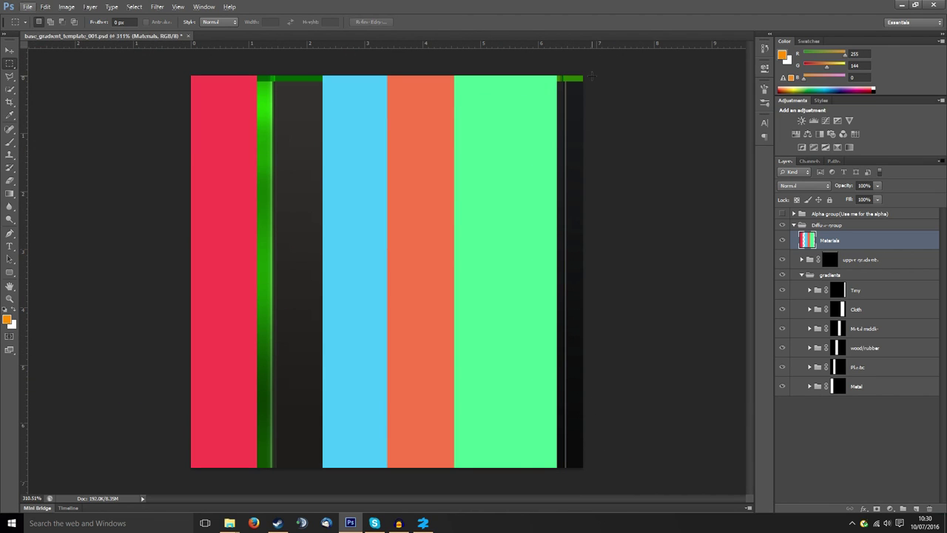
Step: Save the template with the uncovered Tiny gradient, and export a Targa copy named base_gradient_template_001.tga to Workshop Templates
{"action": "left_click", "coordinate": [29, 8]}
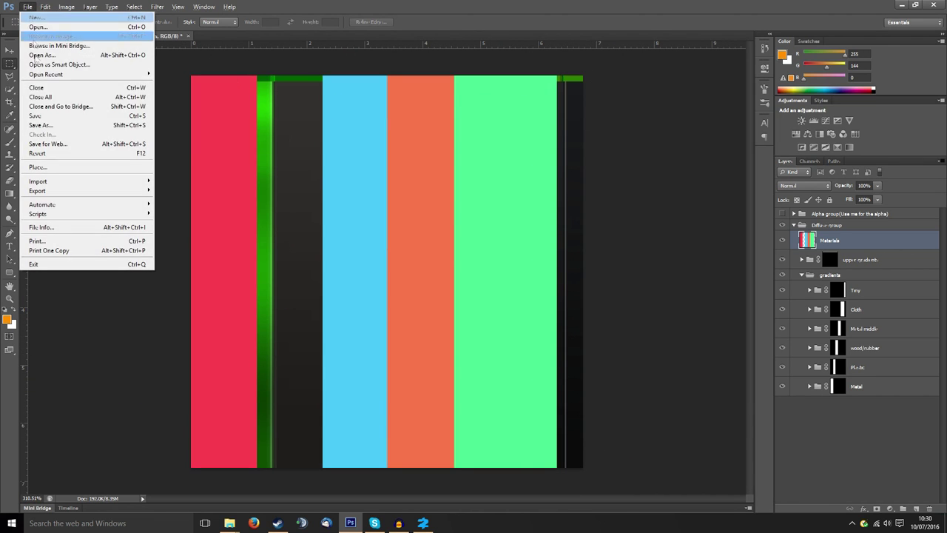
{"action": "left_click", "coordinate": [40, 116]}
{"action": "left_click", "coordinate": [28, 7]}
{"action": "left_click", "coordinate": [41, 125]}
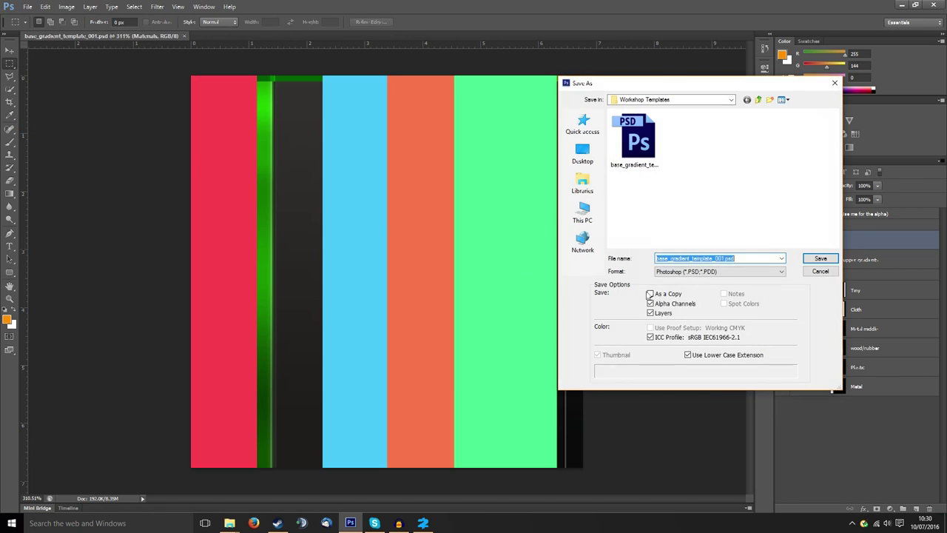
{"action": "left_click", "coordinate": [718, 271]}
{"action": "left_click", "coordinate": [696, 409]}
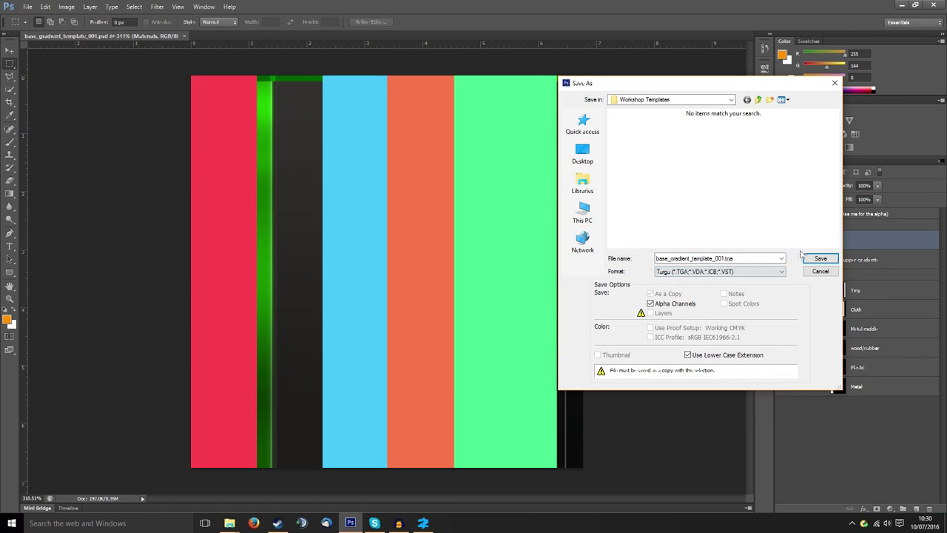
{"action": "left_click", "coordinate": [820, 259]}
{"action": "left_click", "coordinate": [499, 172]}
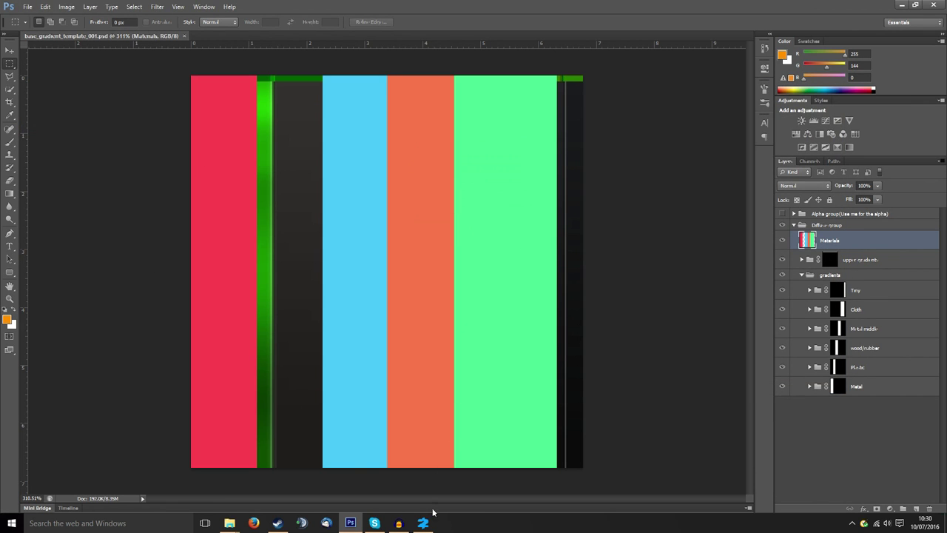
Step: Switch to PAYDAY 2, reopen the Kobus 90 in the skin editor, and rotate and zoom it to check its materials
{"action": "key", "text": "alt+Tab"}
{"action": "key", "text": "Escape"}
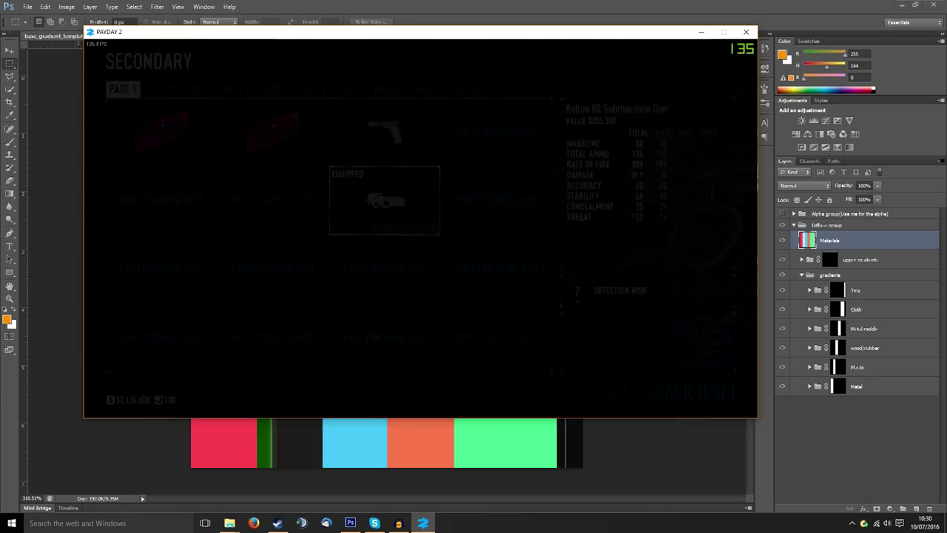
{"action": "left_click", "coordinate": [691, 357]}
{"action": "left_click_drag", "start_coordinate": [415, 229], "coordinate": [344, 220]}
{"action": "scroll", "coordinate": [344, 220], "scroll_direction": "up", "scroll_amount": 6}
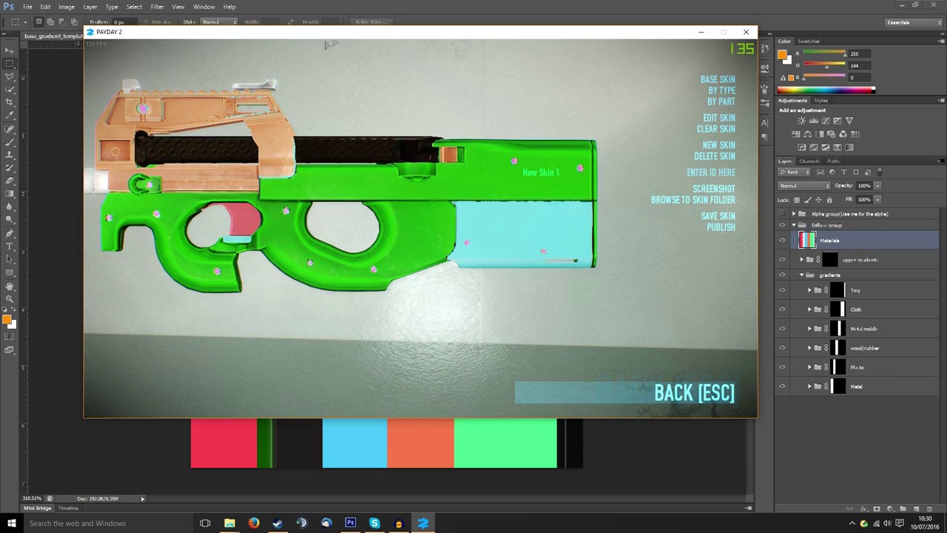
{"action": "left_click", "coordinate": [350, 523]}
{"action": "left_click", "coordinate": [230, 526]}
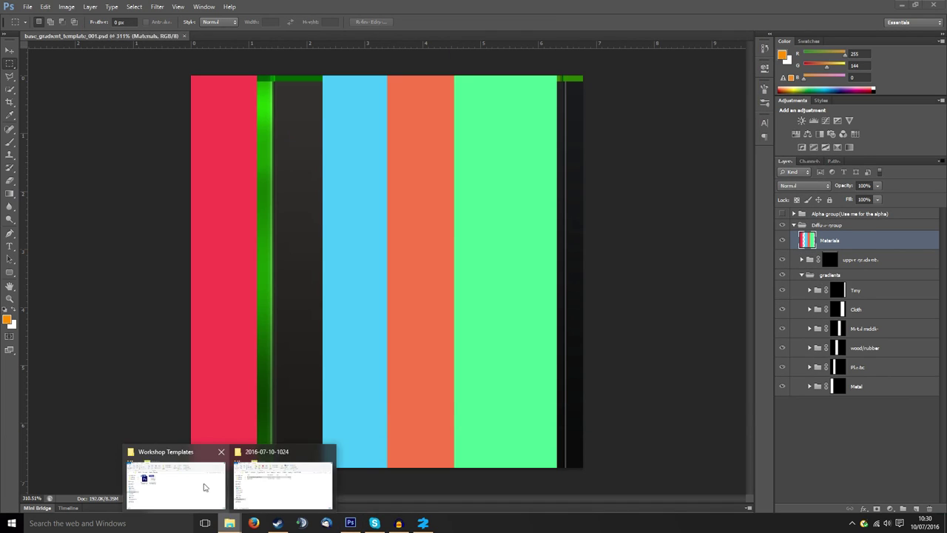
{"action": "left_click", "coordinate": [174, 480]}
{"action": "mouse_move", "coordinate": [230, 523]}
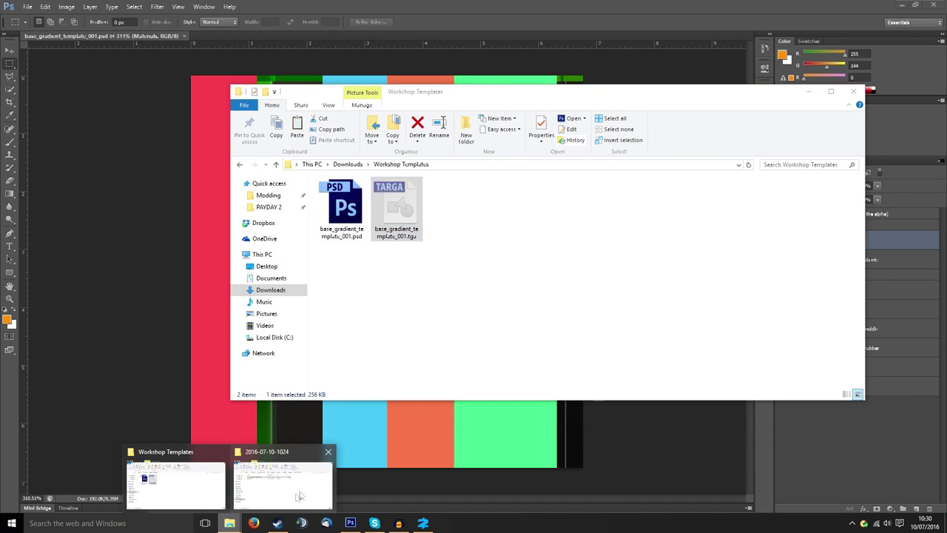
{"action": "left_click", "coordinate": [300, 492]}
{"action": "key", "text": "ctrl+v"}
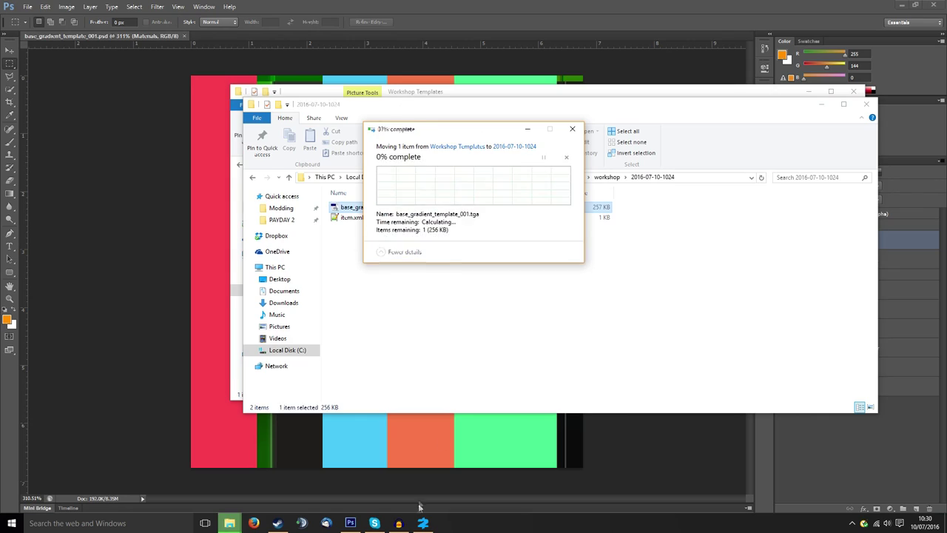
Step: Reload the Kobus 90 in the PAYDAY 2 skin editor and turn it around to examine the screws on both sides
{"action": "left_click", "coordinate": [423, 522]}
{"action": "key", "text": "Escape"}
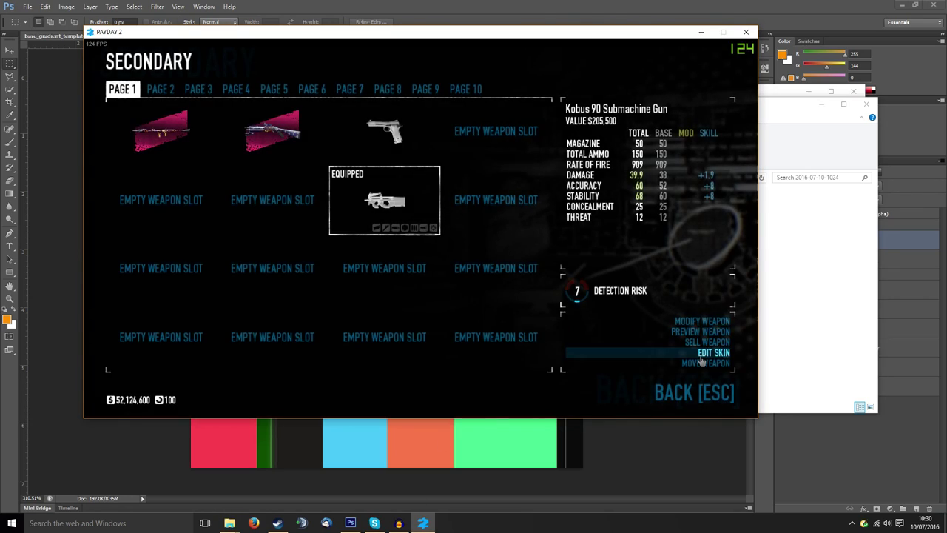
{"action": "left_click", "coordinate": [703, 358]}
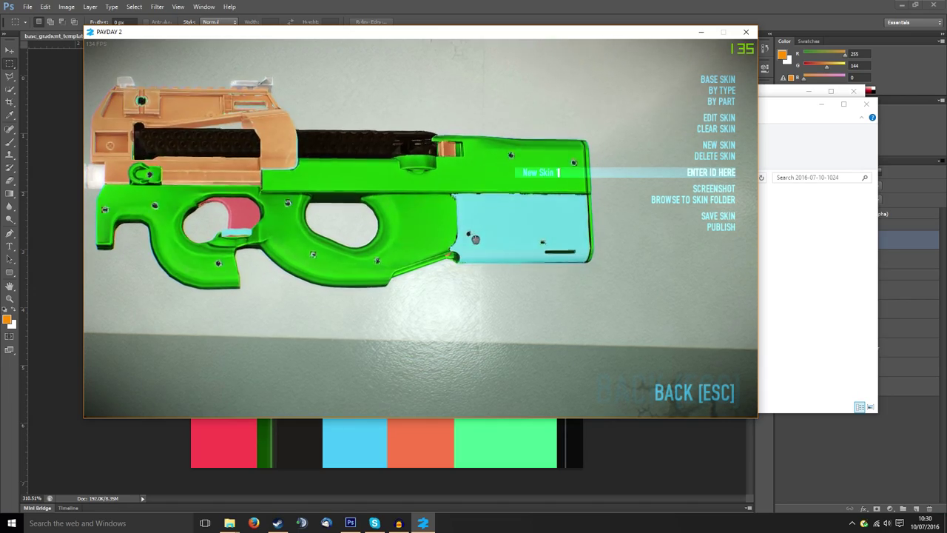
{"action": "left_click_drag", "start_coordinate": [475, 239], "coordinate": [219, 230]}
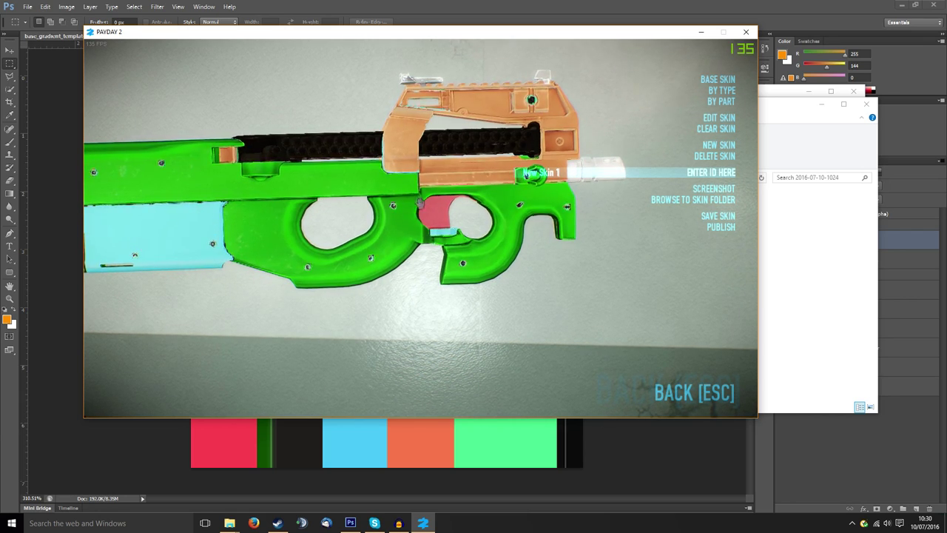
{"action": "key", "text": "alt+Tab"}
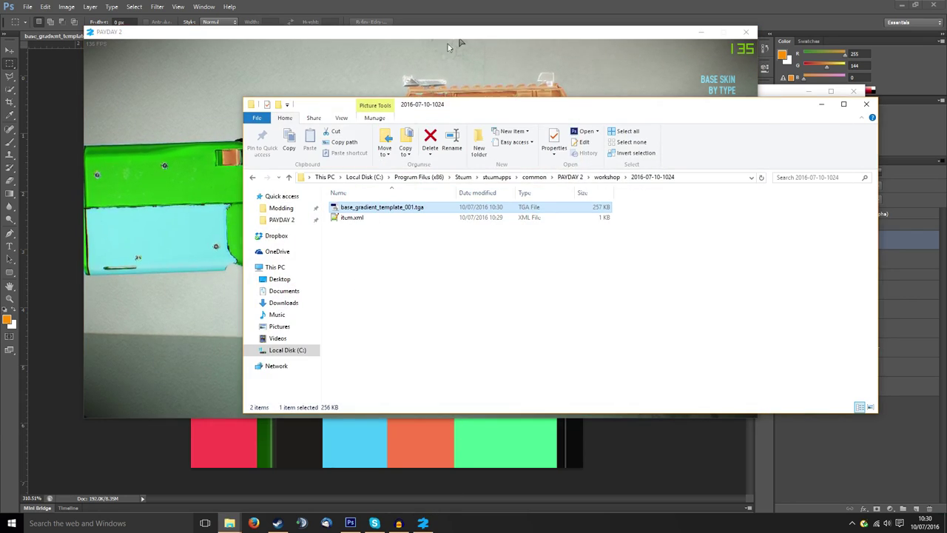
Step: Outline the red Metal stripe in Photoshop and compare it with the red trigger in the skin editor
{"action": "key", "text": "alt+Tab"}
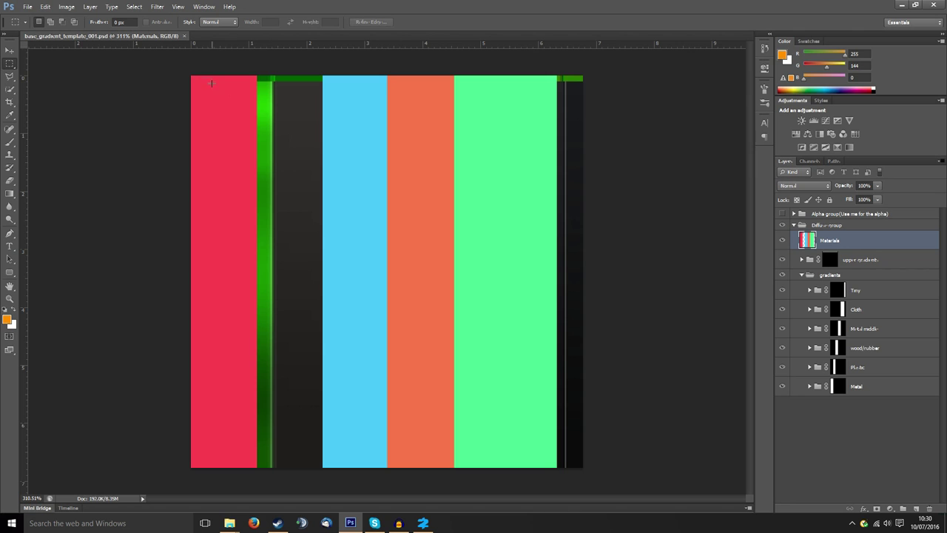
{"action": "left_click_drag", "start_coordinate": [197, 83], "coordinate": [248, 467]}
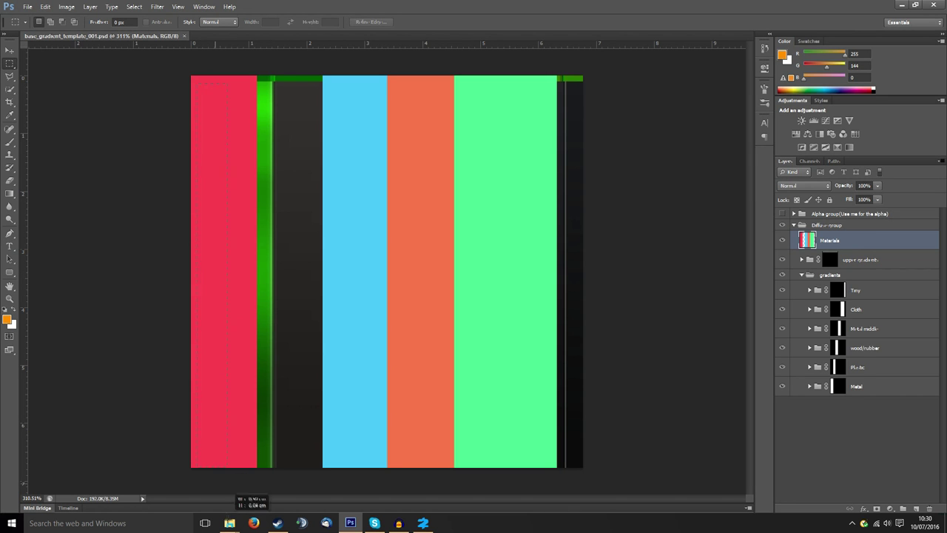
{"action": "left_click", "coordinate": [431, 523]}
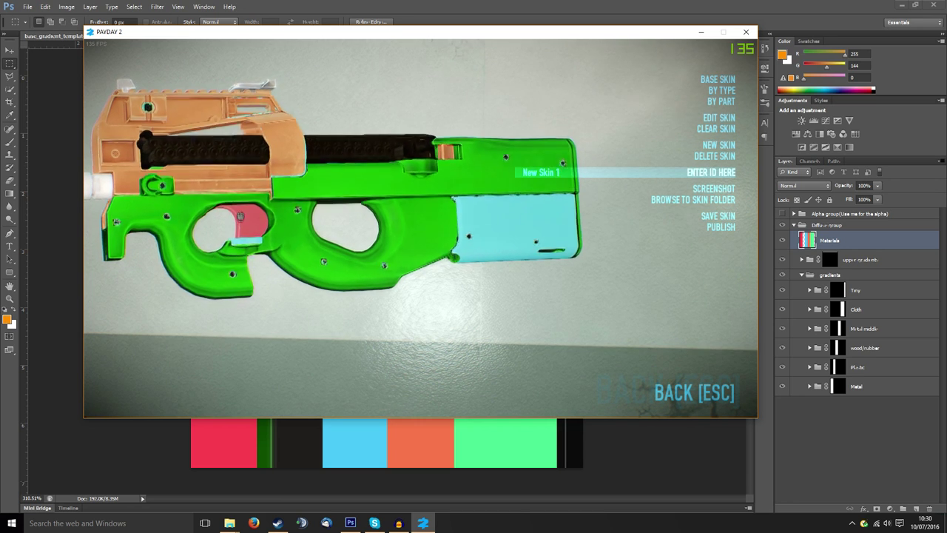
Step: Outline the grey Plastic stripe and the blue stripe in Photoshop, and compare them with the matching parts of the gun in PAYDAY 2
{"action": "key", "text": "alt+Tab"}
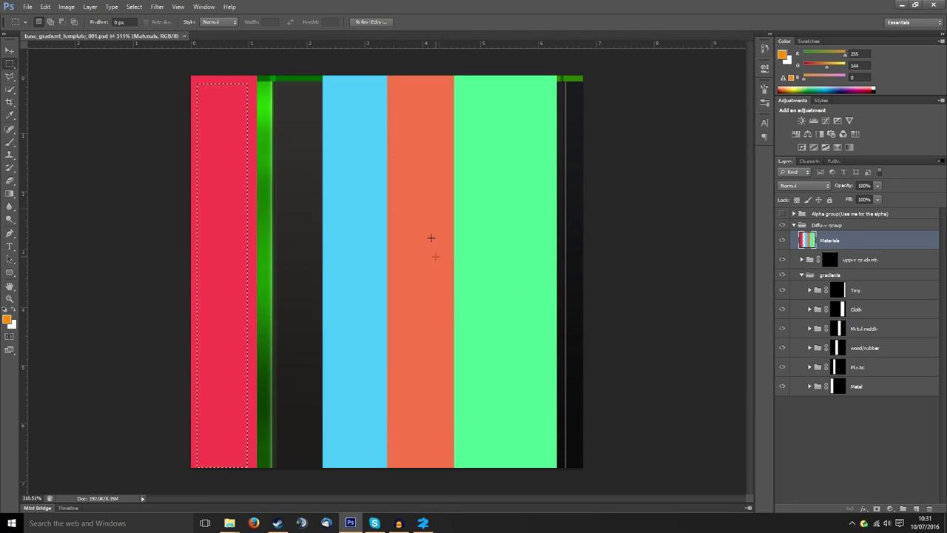
{"action": "left_click_drag", "start_coordinate": [289, 104], "coordinate": [308, 409]}
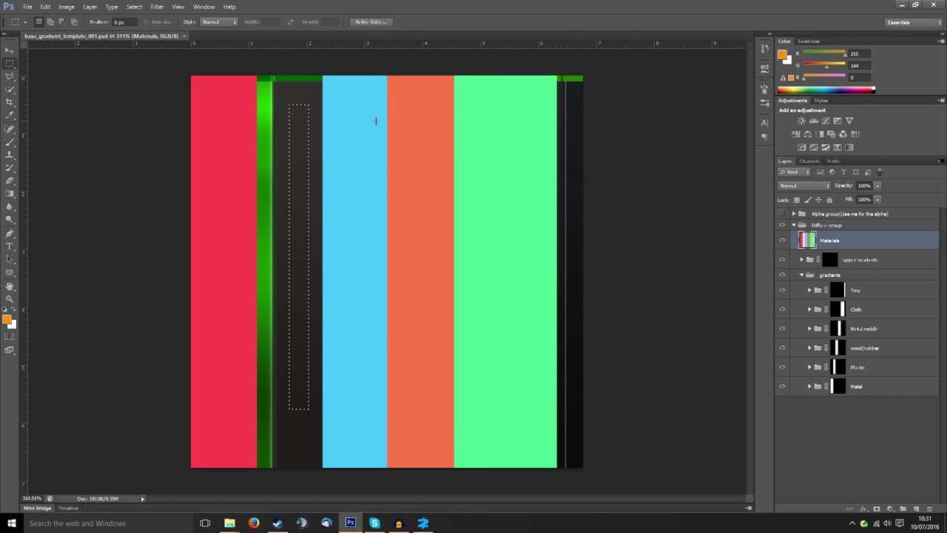
{"action": "left_click_drag", "start_coordinate": [364, 242], "coordinate": [388, 467]}
{"action": "left_click", "coordinate": [423, 523]}
{"action": "left_click_drag", "start_coordinate": [256, 103], "coordinate": [413, 231]}
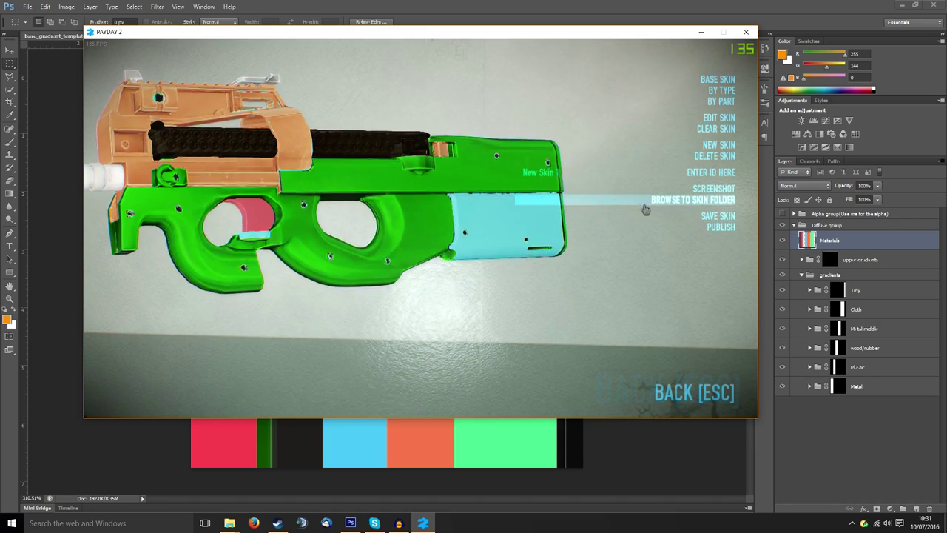
Step: Select the Metal middle group, outline the orange stripe, and examine the orange parts of the gun in the skin editor
{"action": "key", "text": "alt+Tab"}
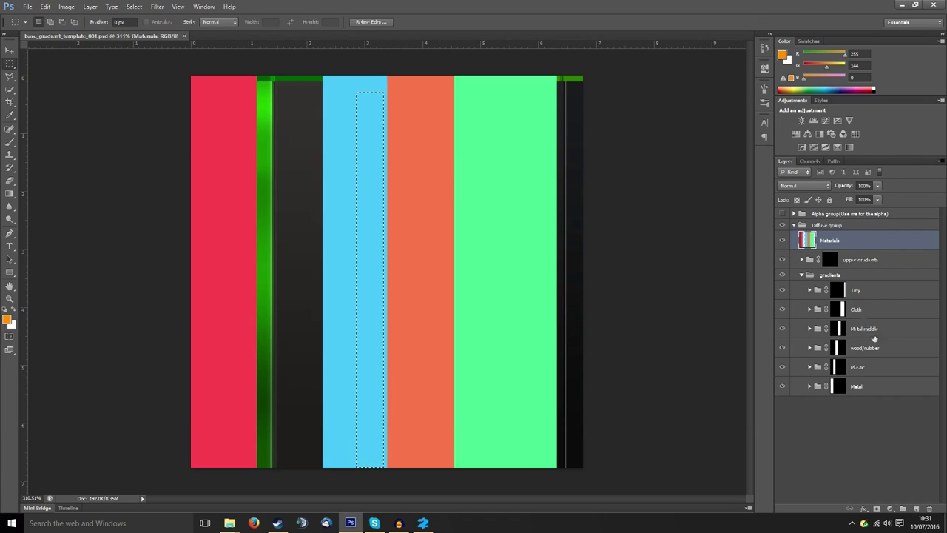
{"action": "left_click", "coordinate": [875, 331]}
{"action": "left_click", "coordinate": [432, 432]}
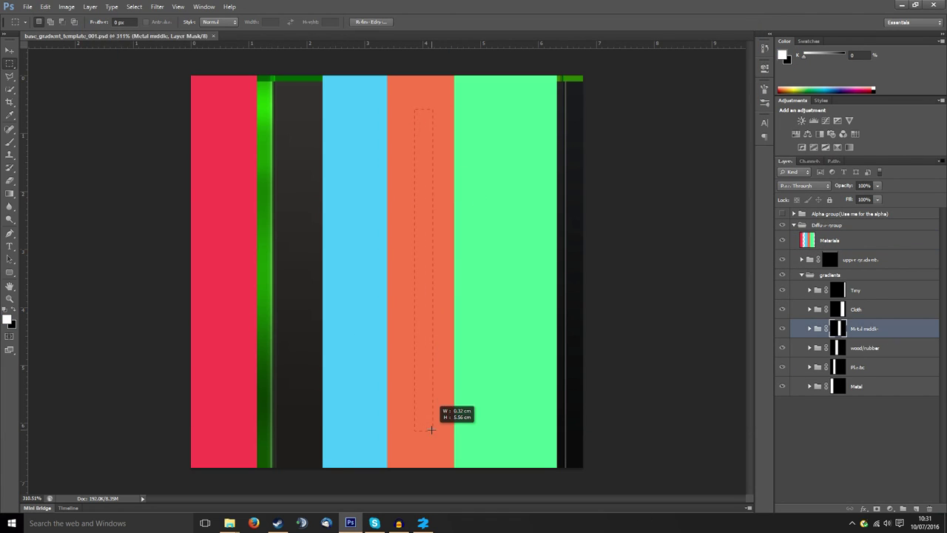
{"action": "left_click", "coordinate": [422, 523]}
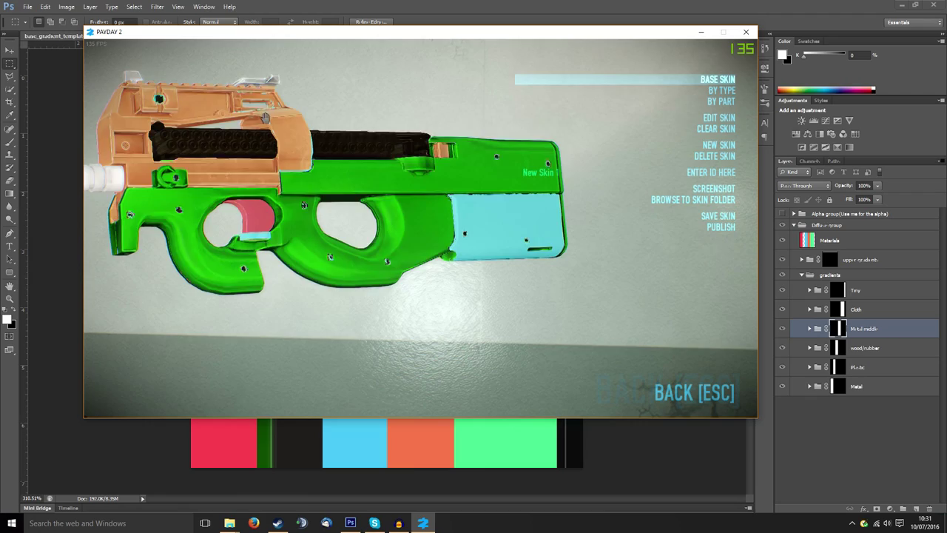
{"action": "left_click_drag", "start_coordinate": [197, 163], "coordinate": [503, 172]}
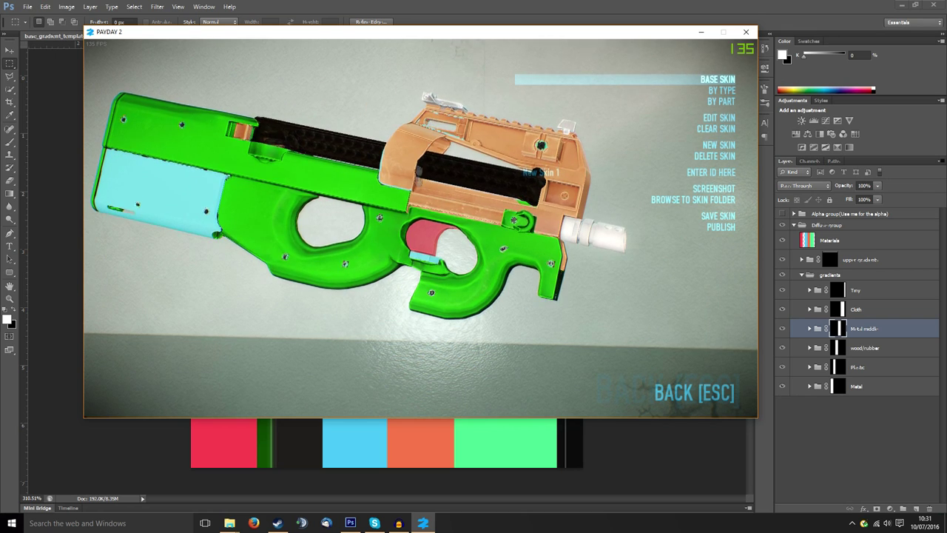
Step: Outline part of the light green Cloth stripe in Photoshop and rotate the gun in PAYDAY 2 to look for that material
{"action": "key", "text": "alt+Tab"}
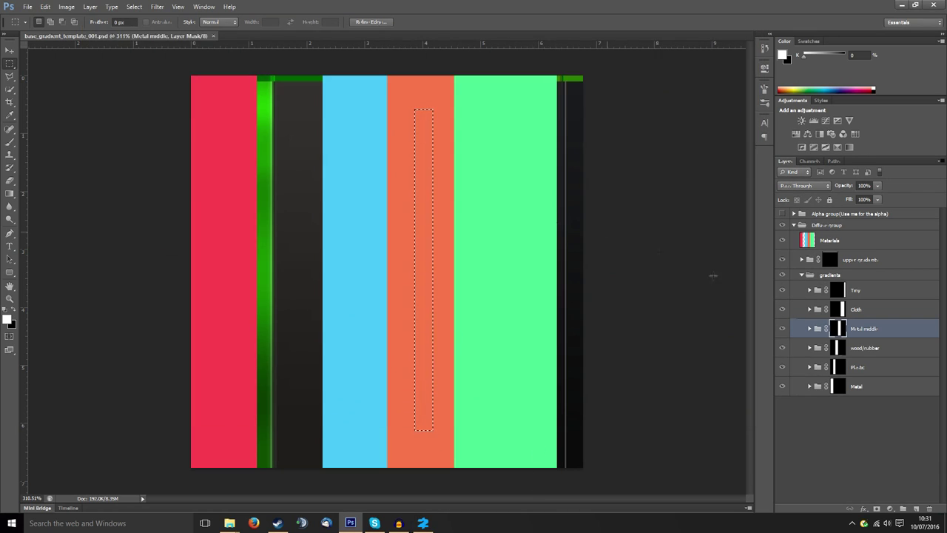
{"action": "left_click_drag", "start_coordinate": [506, 165], "coordinate": [534, 403]}
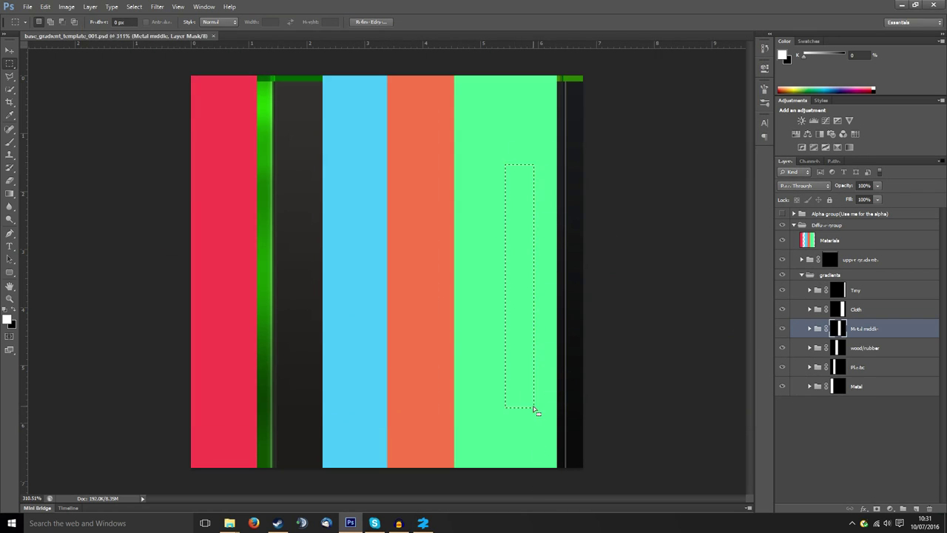
{"action": "left_click", "coordinate": [422, 523]}
{"action": "left_click_drag", "start_coordinate": [444, 185], "coordinate": [284, 211]}
Step: Outline the dark Tiny stripe over its full height in Photoshop and examine the screws on the gun in PAYDAY 2
{"action": "key", "text": "alt+Tab"}
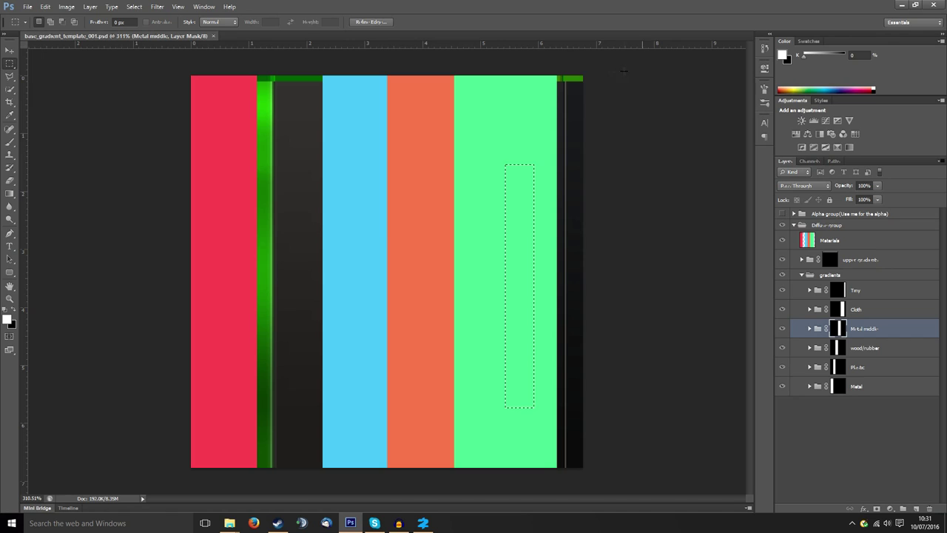
{"action": "left_click_drag", "start_coordinate": [572, 77], "coordinate": [664, 532]}
{"action": "left_click", "coordinate": [424, 522]}
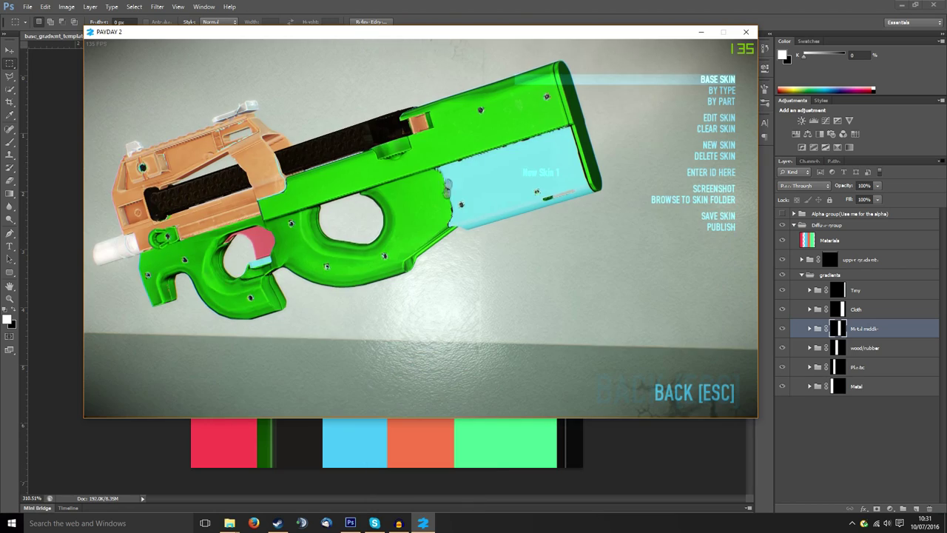
{"action": "left_click_drag", "start_coordinate": [404, 152], "coordinate": [473, 151]}
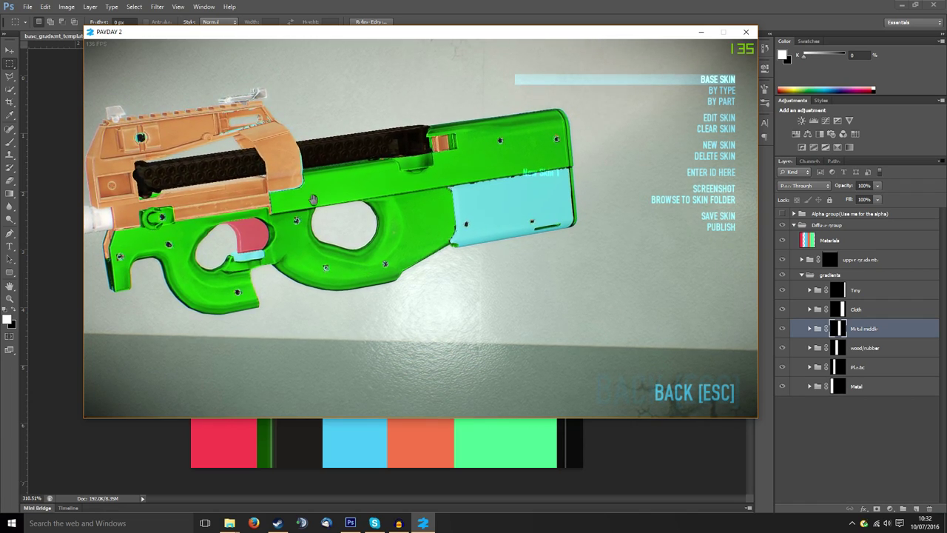
{"action": "left_click_drag", "start_coordinate": [313, 199], "coordinate": [353, 166]}
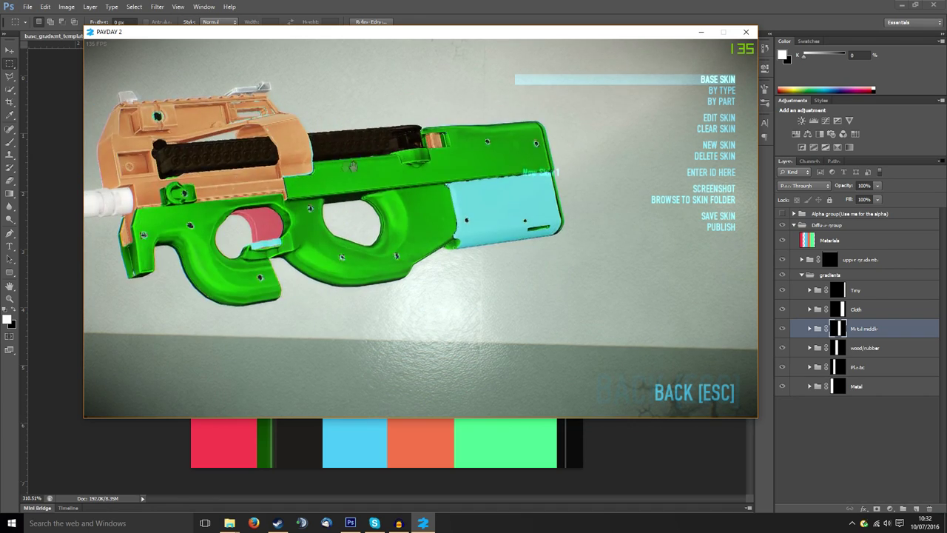
Step: Return to Photoshop, expand the Alpha group and make it visible, and clear the selection
{"action": "key", "text": "alt+Tab"}
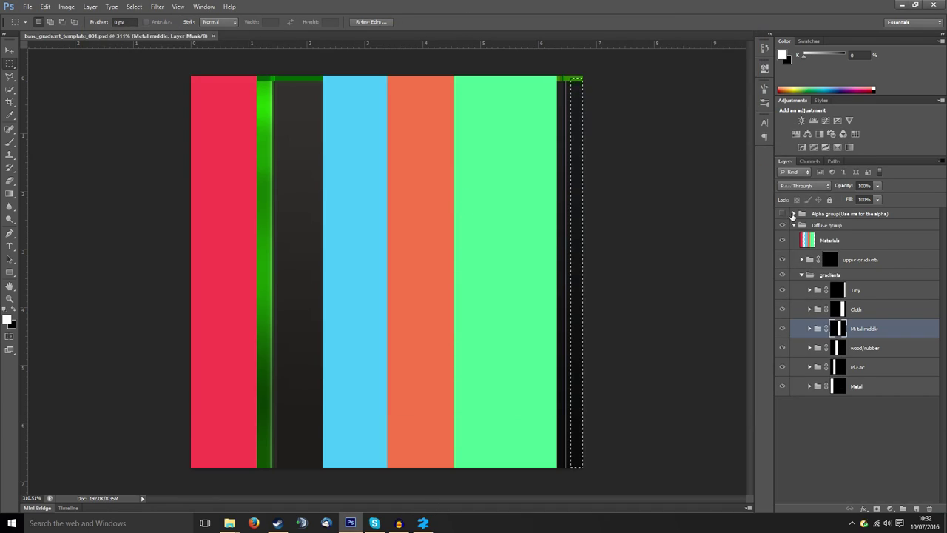
{"action": "left_click", "coordinate": [794, 214]}
{"action": "left_click", "coordinate": [782, 214]}
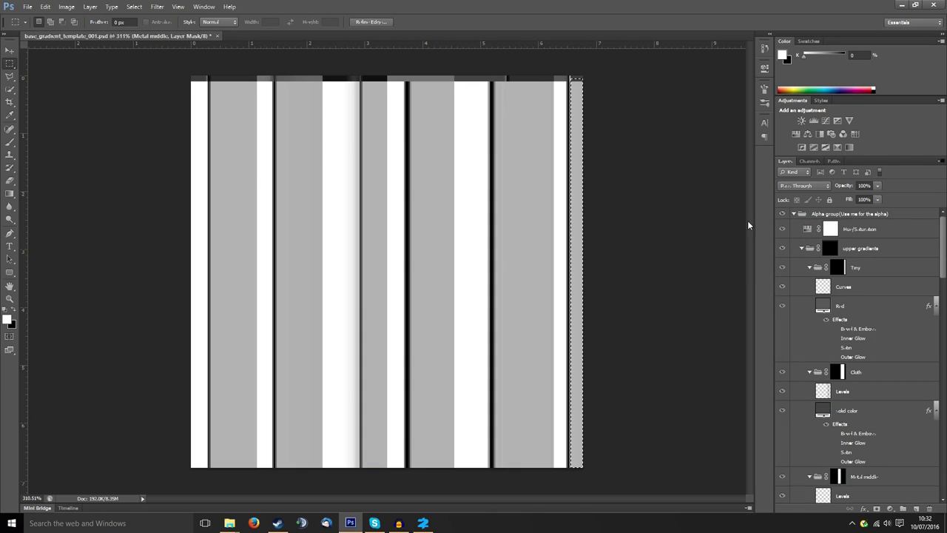
{"action": "scroll", "coordinate": [245, 162], "scroll_direction": "down", "scroll_amount": 2}
{"action": "scroll", "coordinate": [246, 162], "scroll_direction": "up", "scroll_amount": 2}
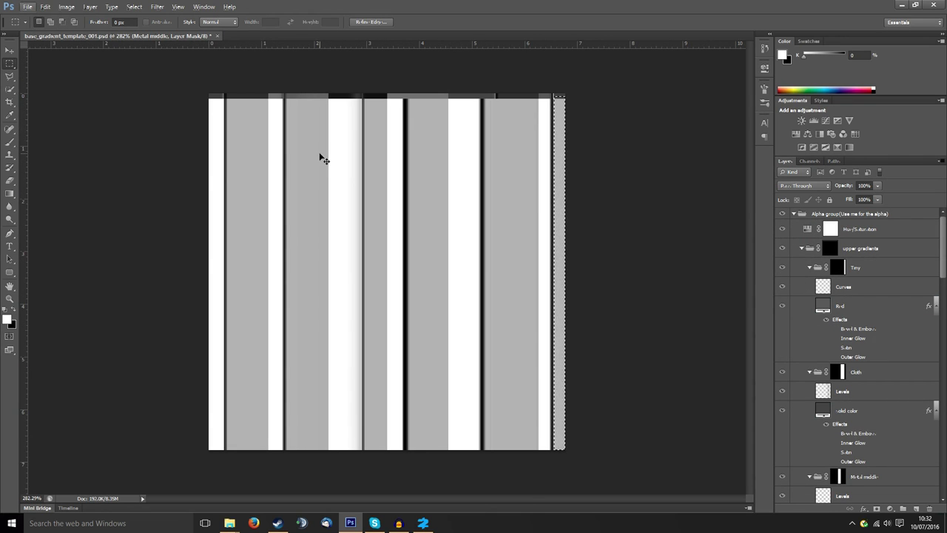
{"action": "key", "text": "ctrl+d"}
Step: Hide and reshow the Alpha group to compare its greyscale stripes with the diffuse stripes
{"action": "left_click_drag", "start_coordinate": [200, 116], "coordinate": [592, 208]}
{"action": "left_click", "coordinate": [783, 215]}
{"action": "left_click", "coordinate": [785, 216]}
Step: Select a full-height strip about 0.9 cm wide over the Plastic stripe and brush it orange on a new layer in the Alpha group
{"action": "left_click_drag", "start_coordinate": [270, 95], "coordinate": [316, 453]}
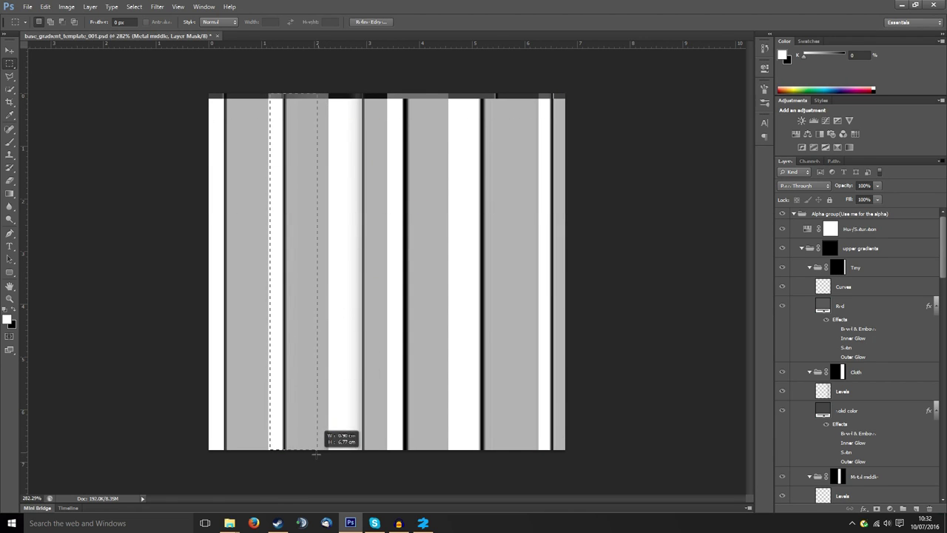
{"action": "left_click", "coordinate": [13, 313]}
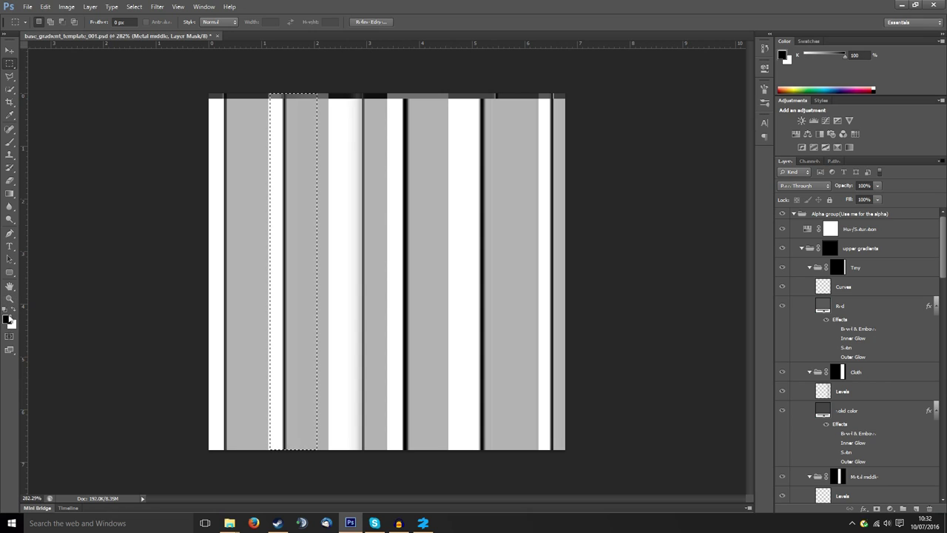
{"action": "left_click", "coordinate": [11, 143]}
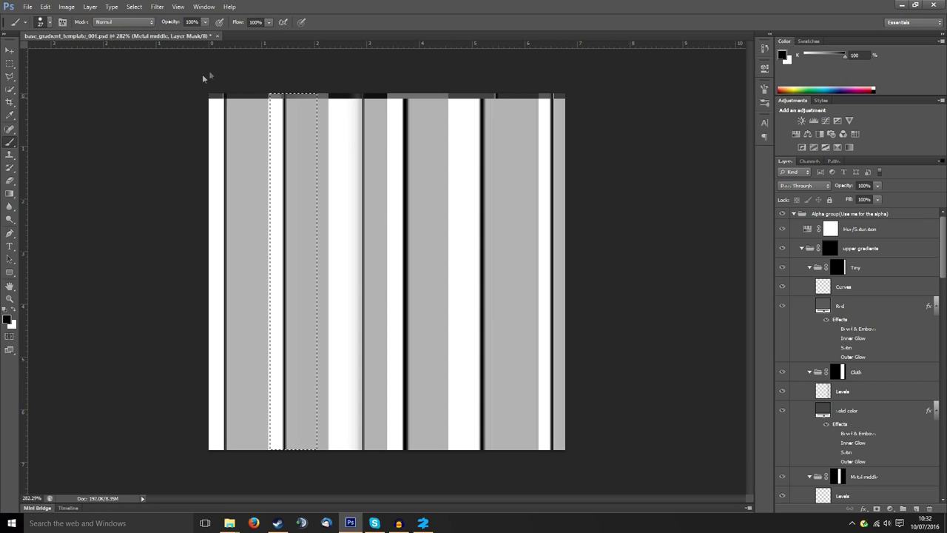
{"action": "left_click", "coordinate": [861, 216]}
{"action": "scroll", "coordinate": [836, 363], "scroll_direction": "down", "scroll_amount": 5}
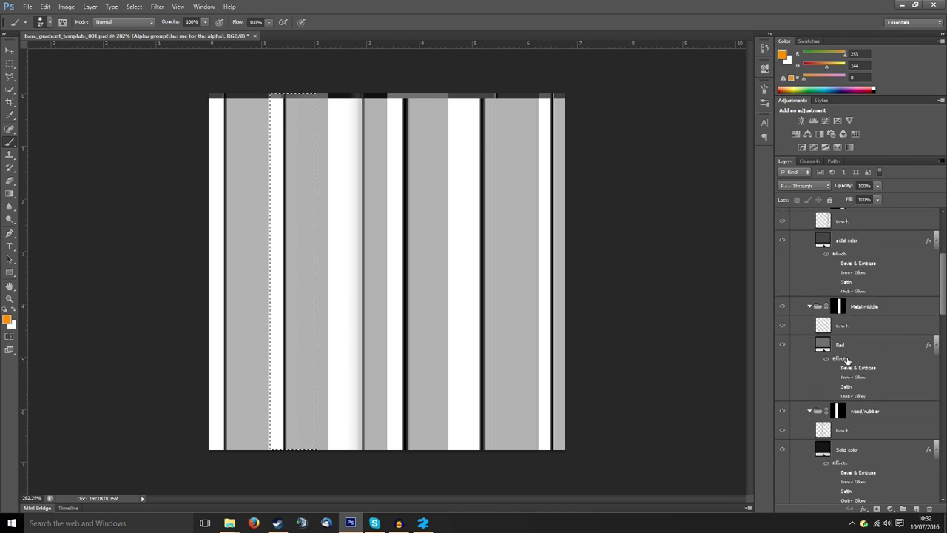
{"action": "left_click", "coordinate": [918, 511]}
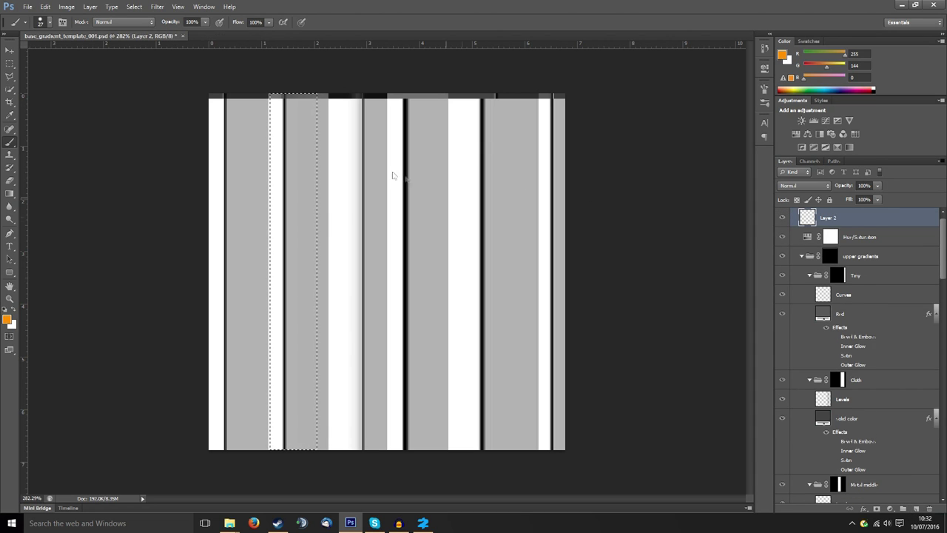
{"action": "mouse_move", "coordinate": [280, 76]}
{"action": "left_mouse_down"}
{"action": "mouse_move", "coordinate": [285, 375]}
{"action": "mouse_move", "coordinate": [300, 403]}
{"action": "left_mouse_up"}
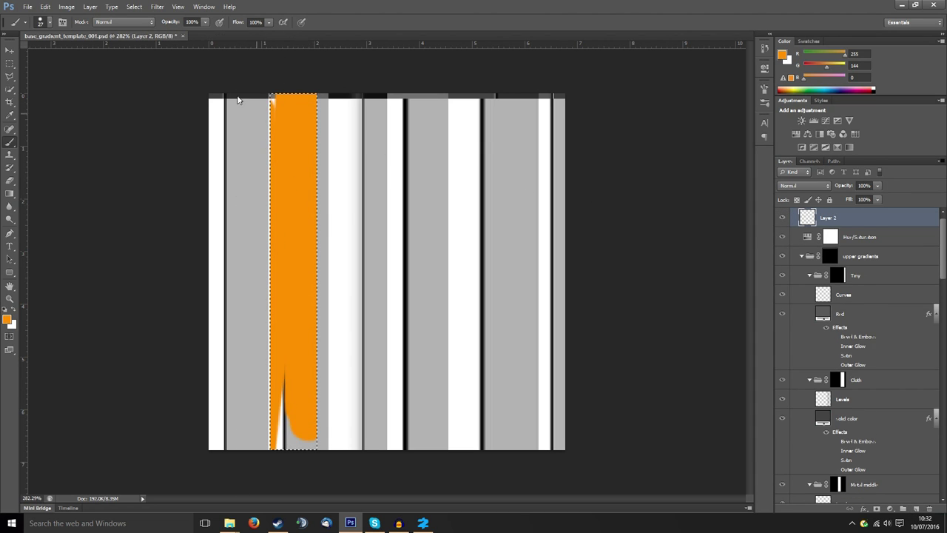
Step: Set the foreground colour to black (000000) and brush the whole selected strip on Layer 2 black
{"action": "left_click", "coordinate": [6, 319]}
{"action": "left_click", "coordinate": [361, 380]}
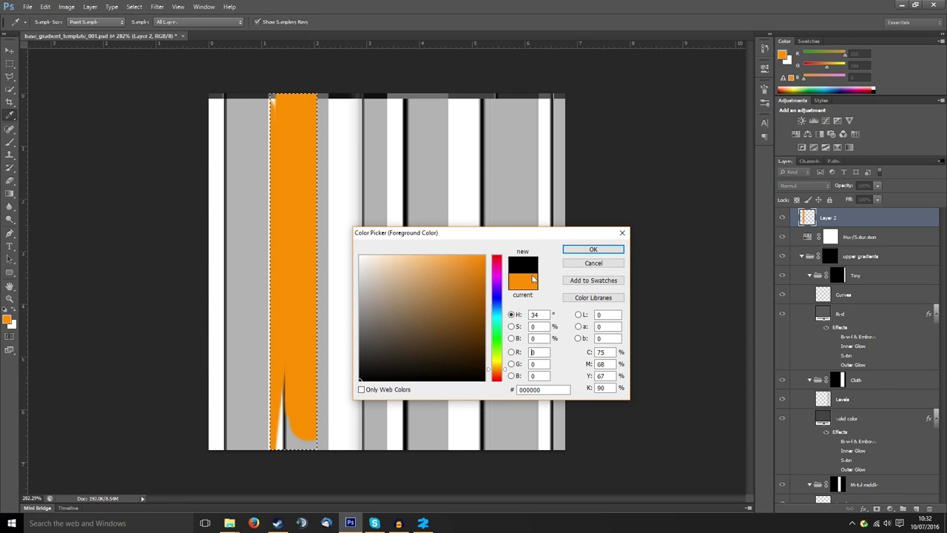
{"action": "left_click", "coordinate": [593, 250]}
{"action": "key", "text": "b"}
{"action": "mouse_move", "coordinate": [284, 111]}
{"action": "left_mouse_down"}
{"action": "mouse_move", "coordinate": [285, 133]}
{"action": "mouse_move", "coordinate": [437, 93]}
{"action": "left_mouse_up"}
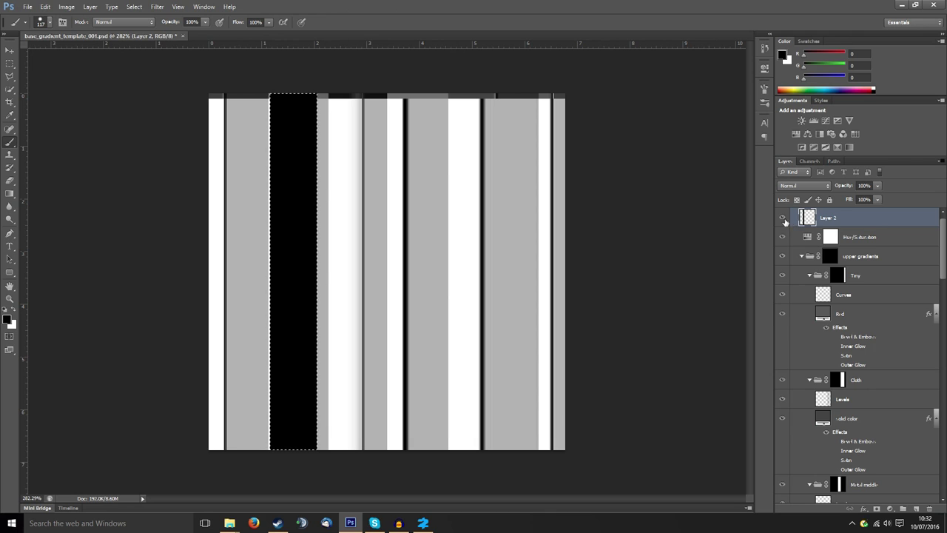
Step: Copy the whole merged canvas, paste it into the Alpha 1 channel and reselect the RGB composite channel
{"action": "key", "text": "ctrl+a"}
{"action": "left_click", "coordinate": [45, 7]}
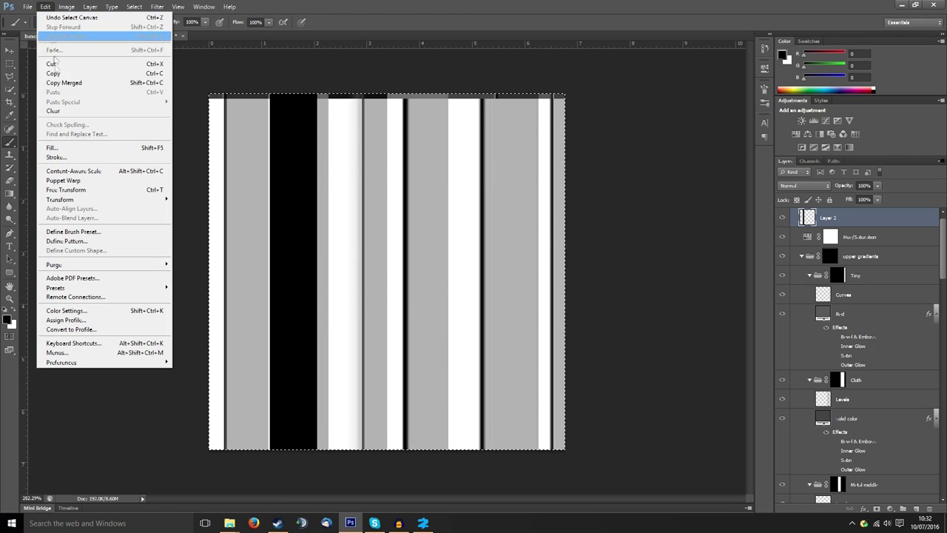
{"action": "left_click", "coordinate": [64, 83]}
{"action": "left_click", "coordinate": [809, 161]}
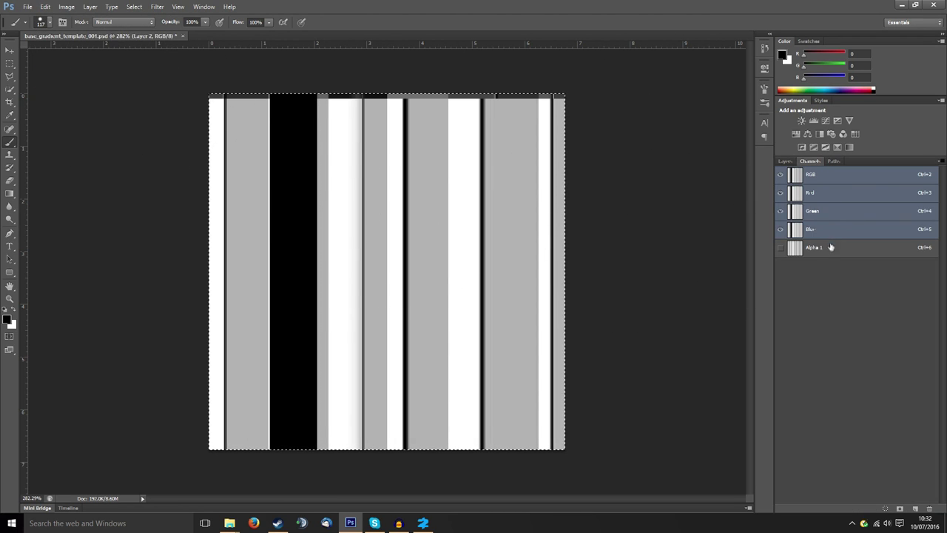
{"action": "left_click", "coordinate": [830, 248]}
{"action": "key", "text": "ctrl+v"}
{"action": "left_click", "coordinate": [822, 175]}
Step: Hide Layer 2 inside the Alpha group and hide the Alpha group itself to reveal the diffuse stripes
{"action": "left_click", "coordinate": [785, 161]}
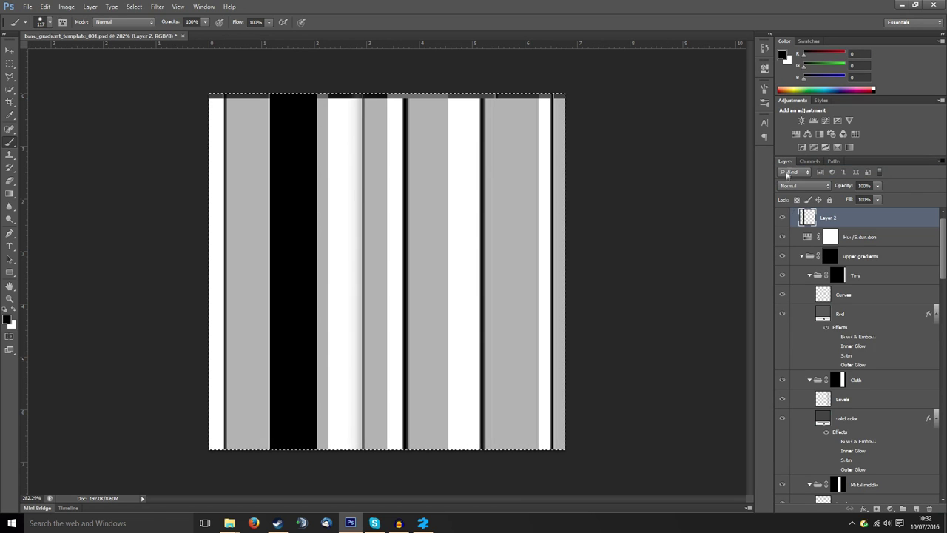
{"action": "left_click", "coordinate": [782, 217]}
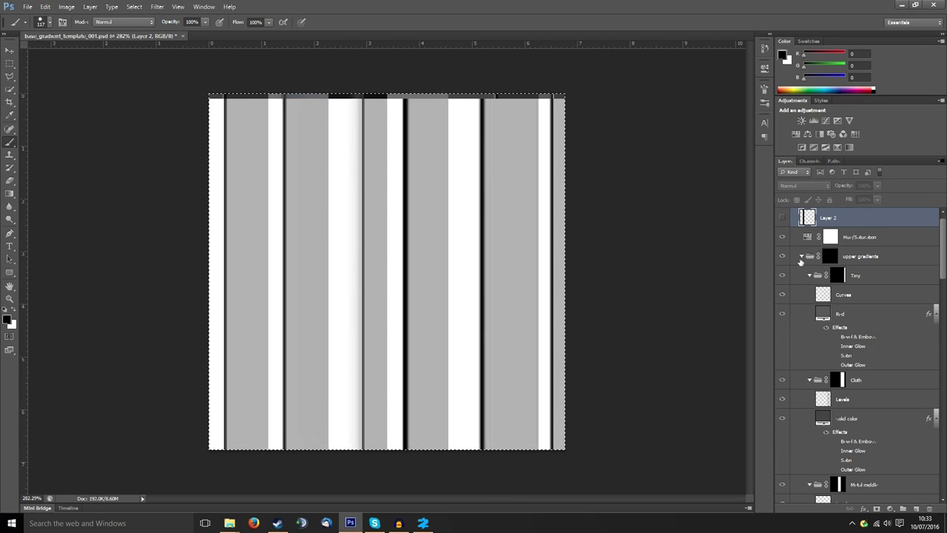
{"action": "left_click", "coordinate": [783, 257]}
{"action": "left_click", "coordinate": [784, 256]}
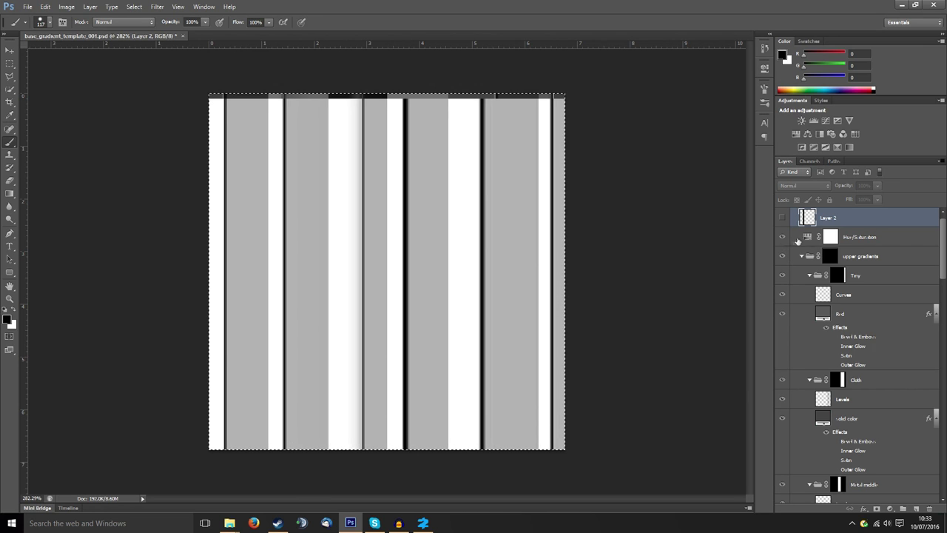
{"action": "scroll", "coordinate": [784, 245], "scroll_direction": "down", "scroll_amount": 3}
{"action": "scroll", "coordinate": [783, 222], "scroll_direction": "up", "scroll_amount": 4}
{"action": "left_click", "coordinate": [782, 214]}
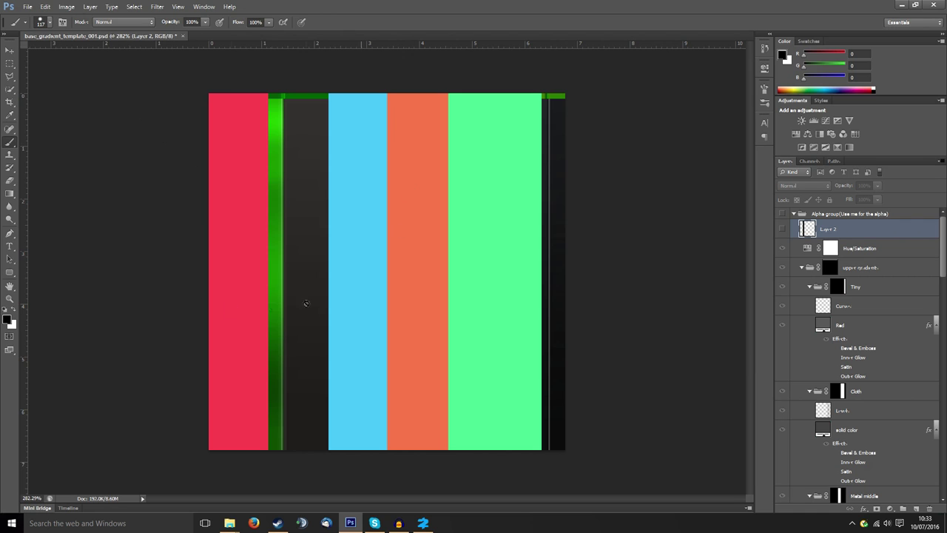
Step: Save base_gradient_template_001.psd and save a copy as a 32 bits/pixel Targa file in the Workshop Templates folder
{"action": "left_click", "coordinate": [28, 7]}
{"action": "left_click", "coordinate": [35, 116]}
{"action": "left_click", "coordinate": [28, 7]}
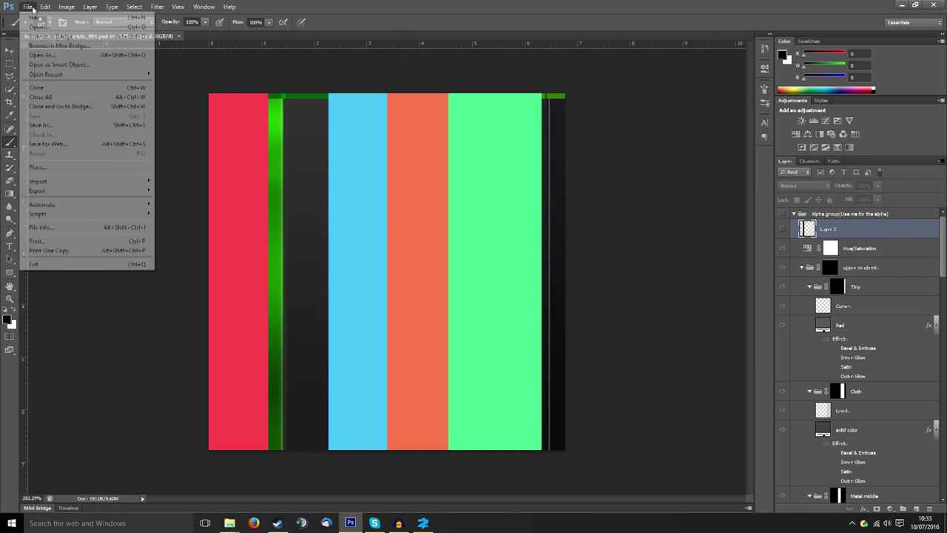
{"action": "left_click", "coordinate": [41, 127]}
{"action": "left_click", "coordinate": [740, 271]}
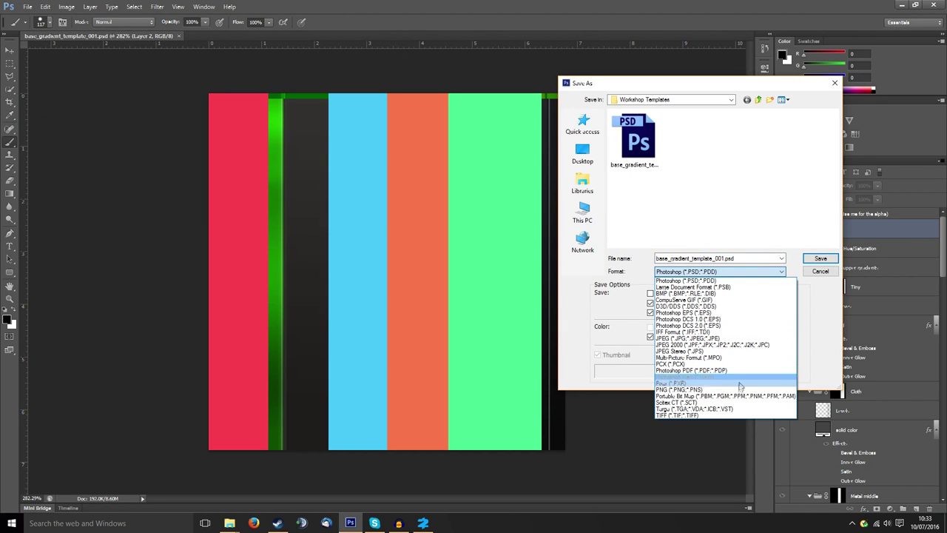
{"action": "left_click", "coordinate": [735, 408]}
{"action": "left_click", "coordinate": [821, 259]}
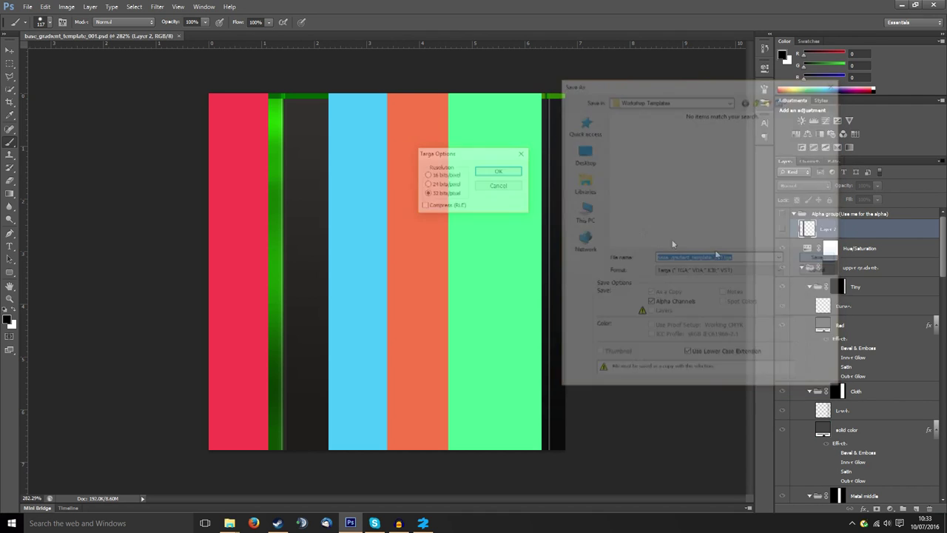
{"action": "left_click", "coordinate": [514, 177]}
{"action": "mouse_move", "coordinate": [230, 523]}
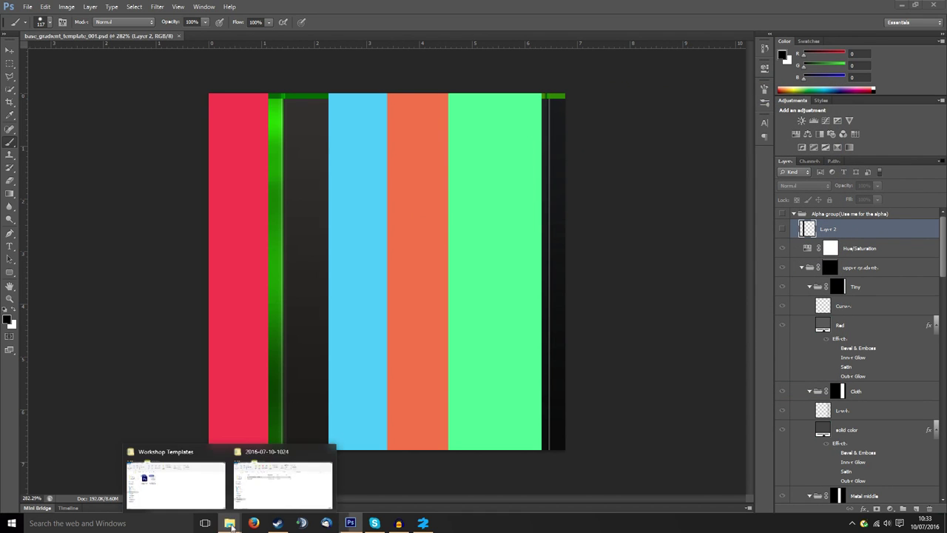
{"action": "left_click", "coordinate": [286, 474]}
{"action": "left_click_drag", "start_coordinate": [447, 261], "coordinate": [371, 179]}
{"action": "mouse_move", "coordinate": [229, 523]}
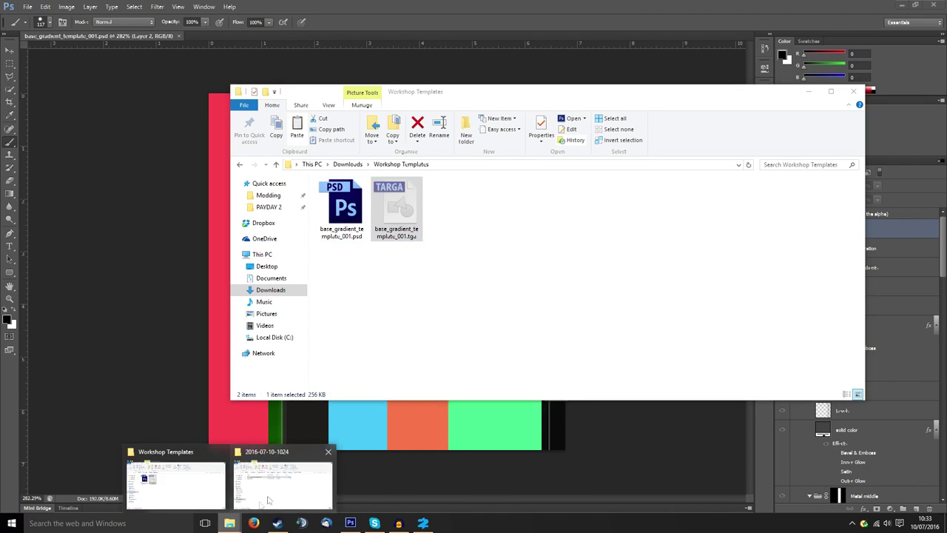
{"action": "left_click", "coordinate": [281, 481]}
{"action": "key", "text": "ctrl+v"}
{"action": "left_click", "coordinate": [480, 190]}
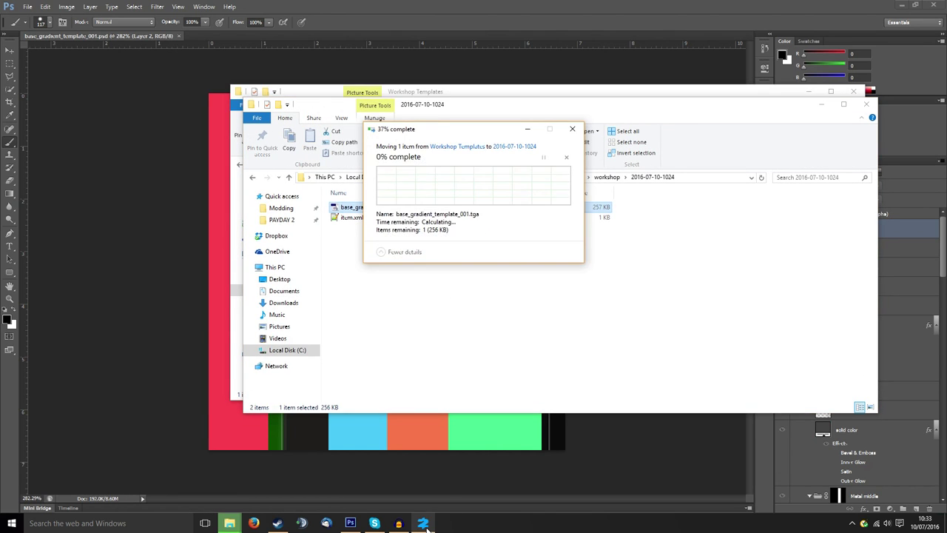
Step: Switch to PAYDAY 2, reopen the skin editor and examine the plastic parts of the gun from several angles
{"action": "left_click", "coordinate": [423, 524]}
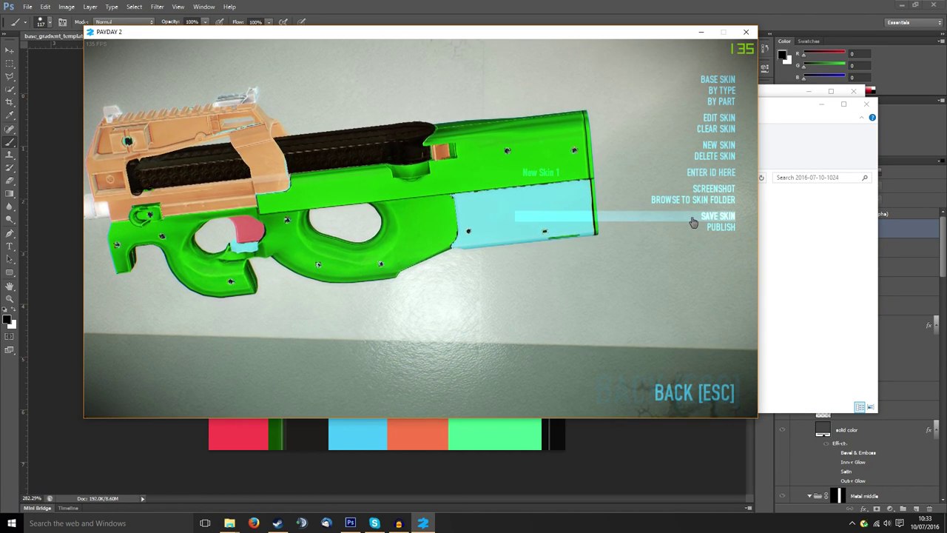
{"action": "key", "text": "Escape"}
{"action": "left_click", "coordinate": [714, 353]}
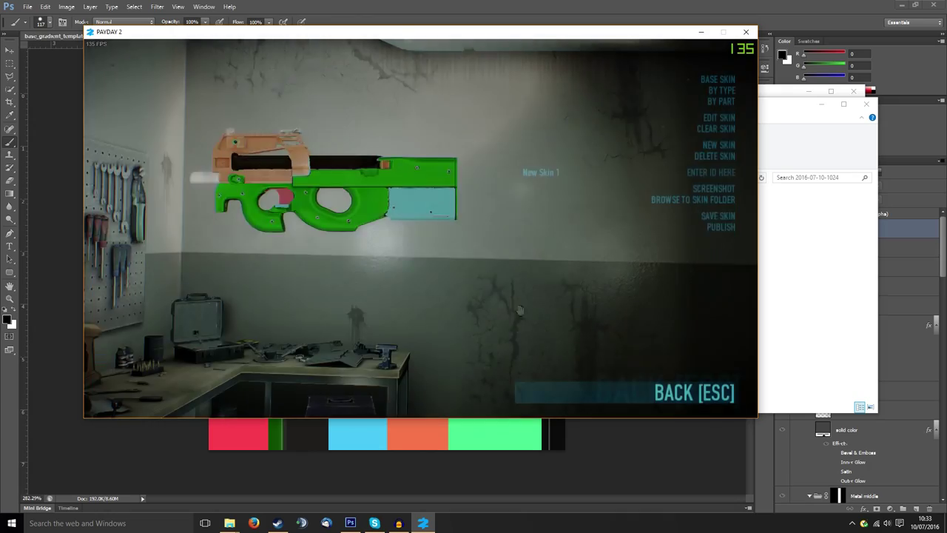
{"action": "scroll", "coordinate": [360, 210], "scroll_direction": "up", "scroll_amount": 5}
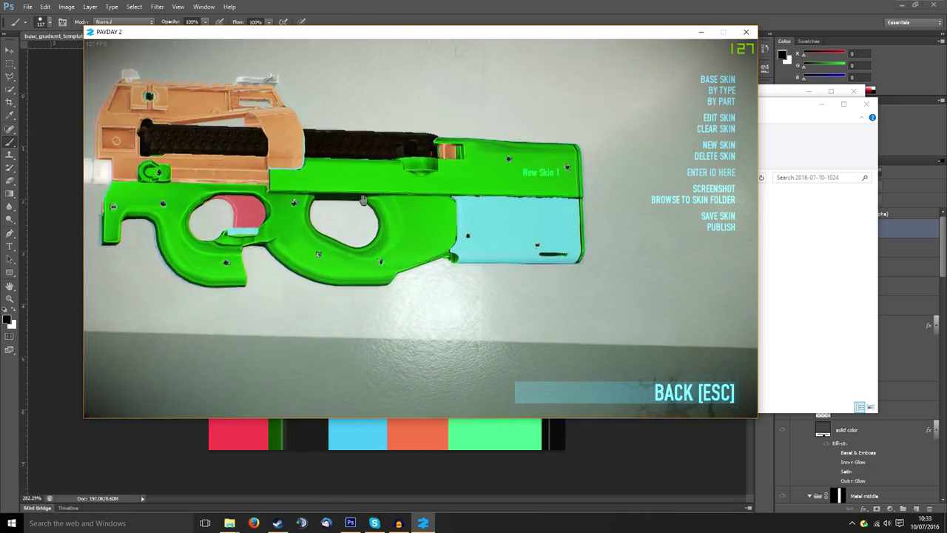
{"action": "left_click_drag", "start_coordinate": [360, 210], "coordinate": [387, 66]}
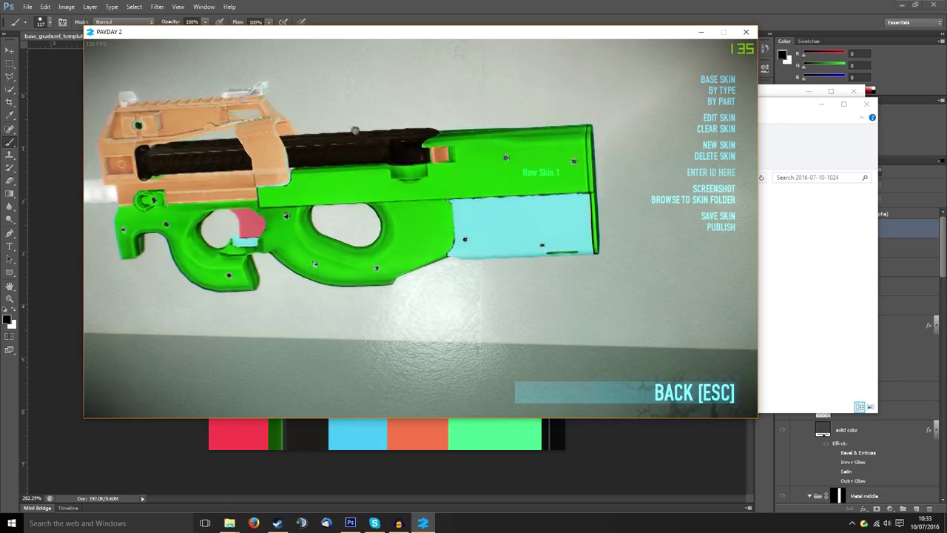
{"action": "left_click_drag", "start_coordinate": [356, 130], "coordinate": [321, 254]}
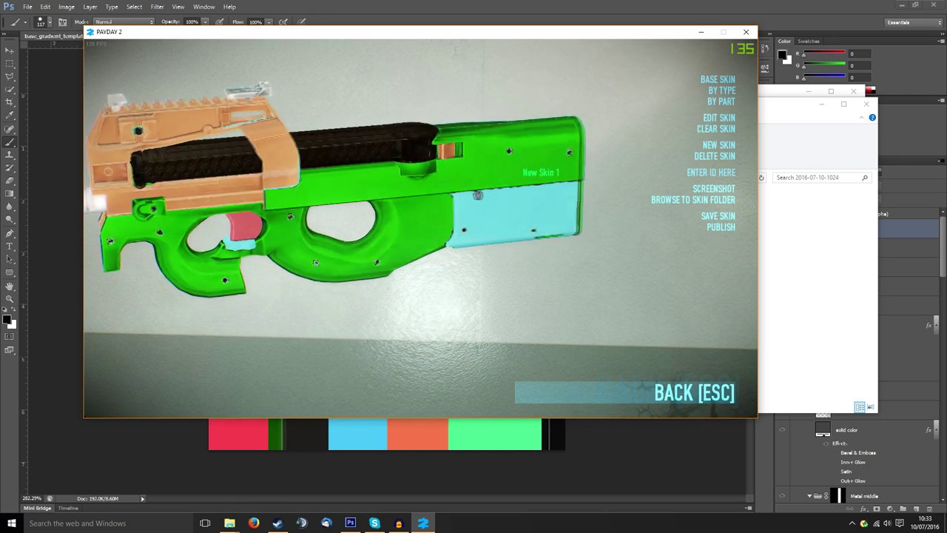
Step: Return to Photoshop and examine the diffuse gradient stripes with the Materials layer hidden
{"action": "key", "text": "alt+Tab"}
{"action": "left_click", "coordinate": [505, 5]}
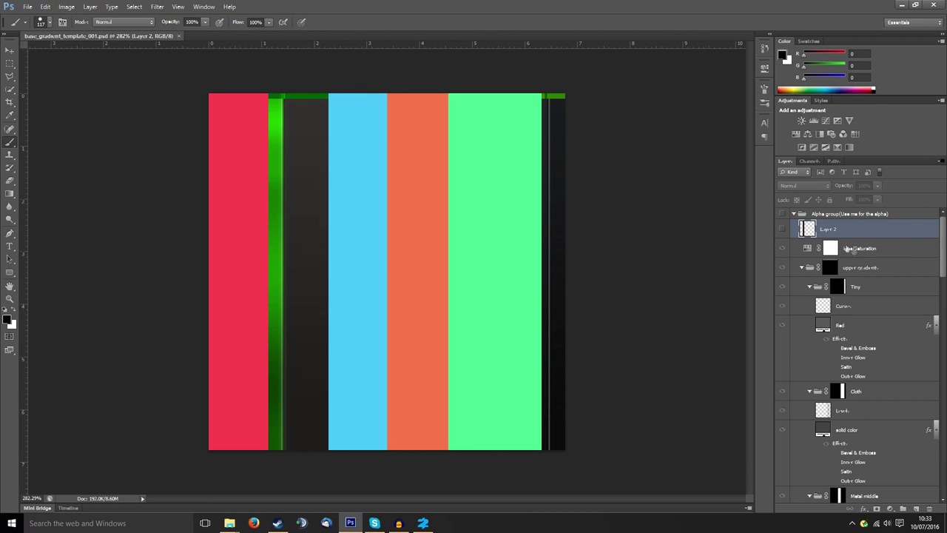
{"action": "scroll", "coordinate": [849, 249], "scroll_direction": "down", "scroll_amount": 6}
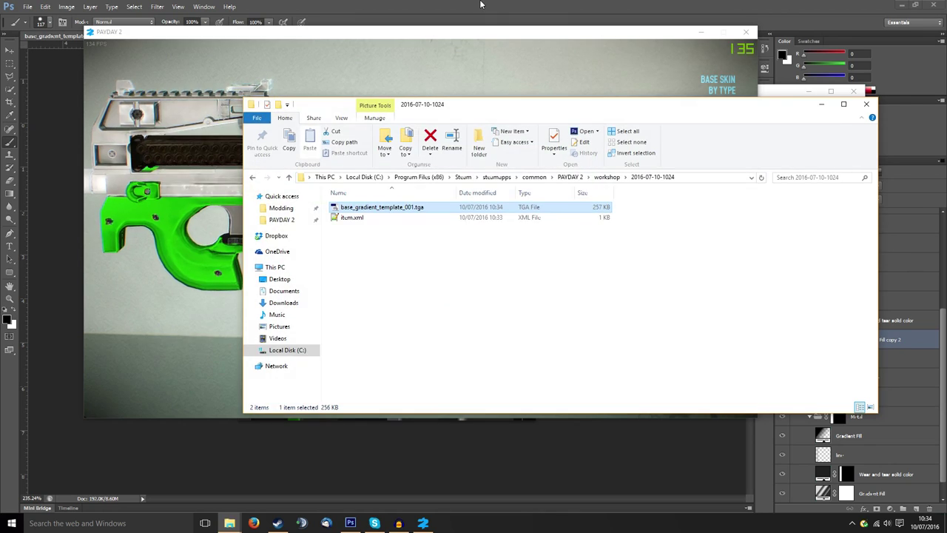
{"action": "left_click", "coordinate": [481, 4]}
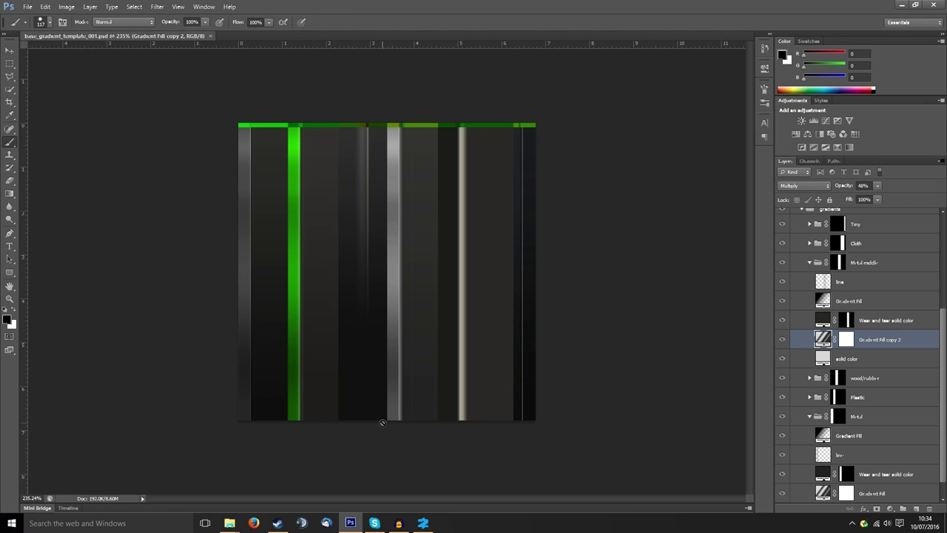
{"action": "scroll", "coordinate": [809, 250], "scroll_direction": "up", "scroll_amount": 5}
{"action": "key", "text": "ctrl+plus"}
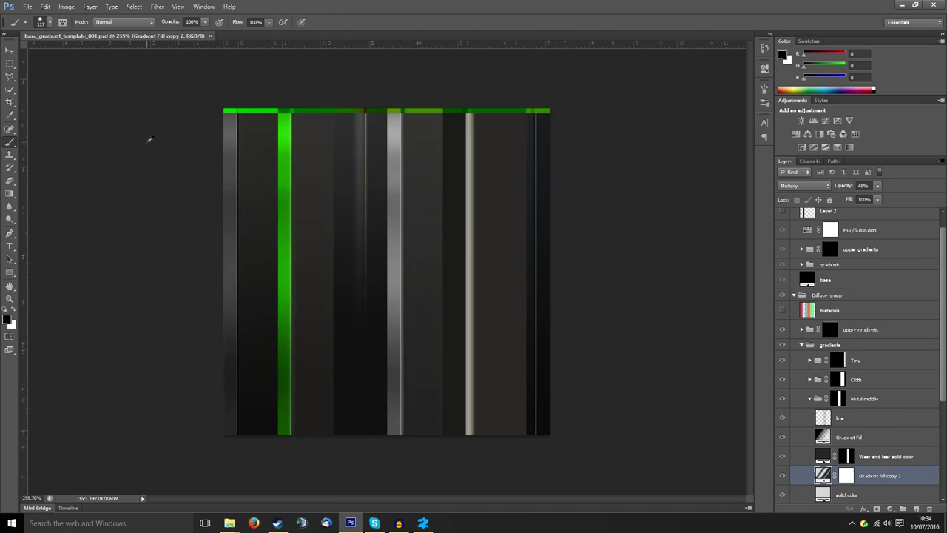
Step: Outline the Metal and wood/rubber stripes with rectangular selections and collapse the Metal group in the Diffuse group
{"action": "left_click", "coordinate": [8, 55]}
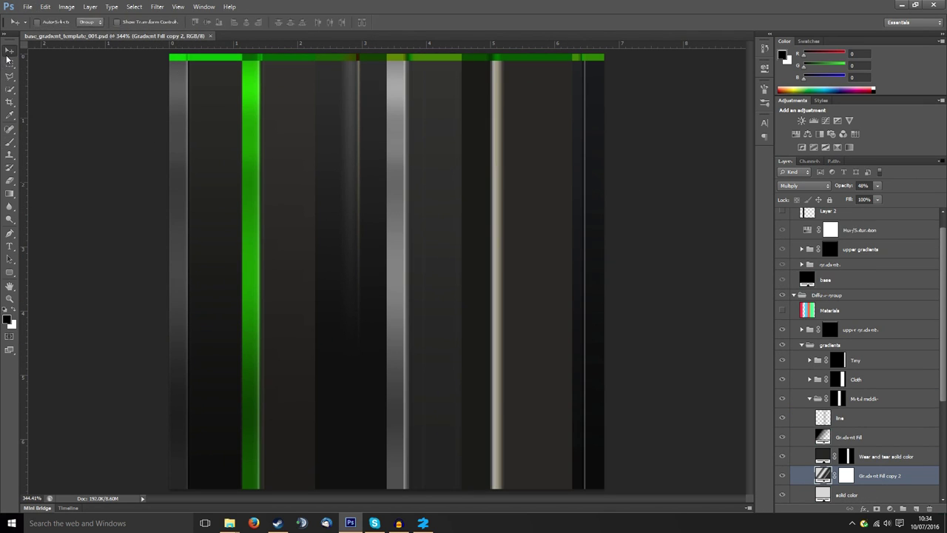
{"action": "left_click", "coordinate": [10, 63]}
{"action": "left_click_drag", "start_coordinate": [179, 69], "coordinate": [226, 528]}
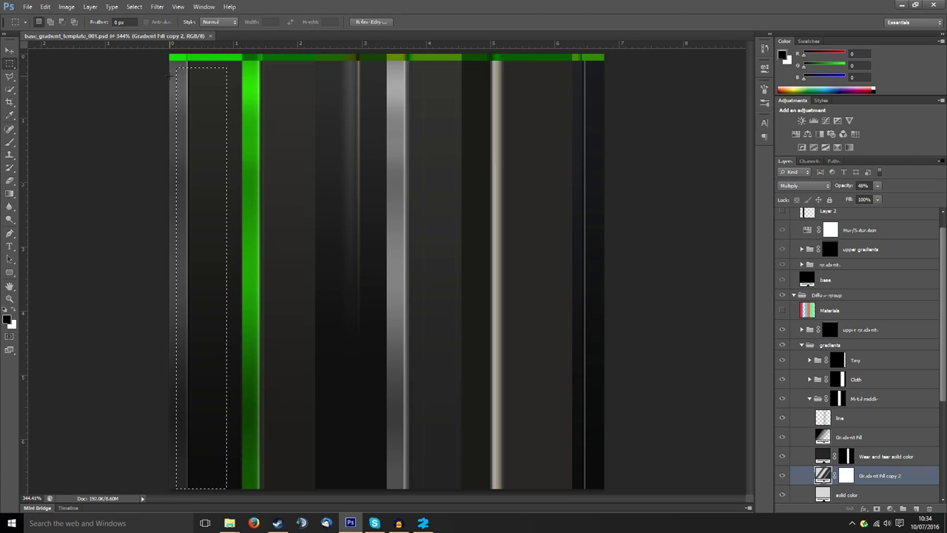
{"action": "left_click_drag", "start_coordinate": [252, 66], "coordinate": [372, 408]}
{"action": "scroll", "coordinate": [895, 393], "scroll_direction": "down", "scroll_amount": 5}
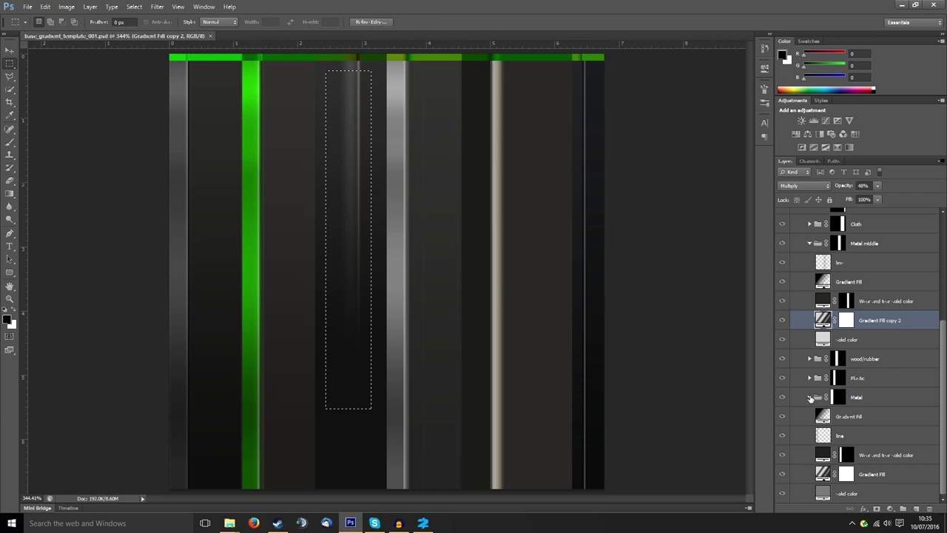
{"action": "scroll", "coordinate": [827, 392], "scroll_direction": "up", "scroll_amount": 3}
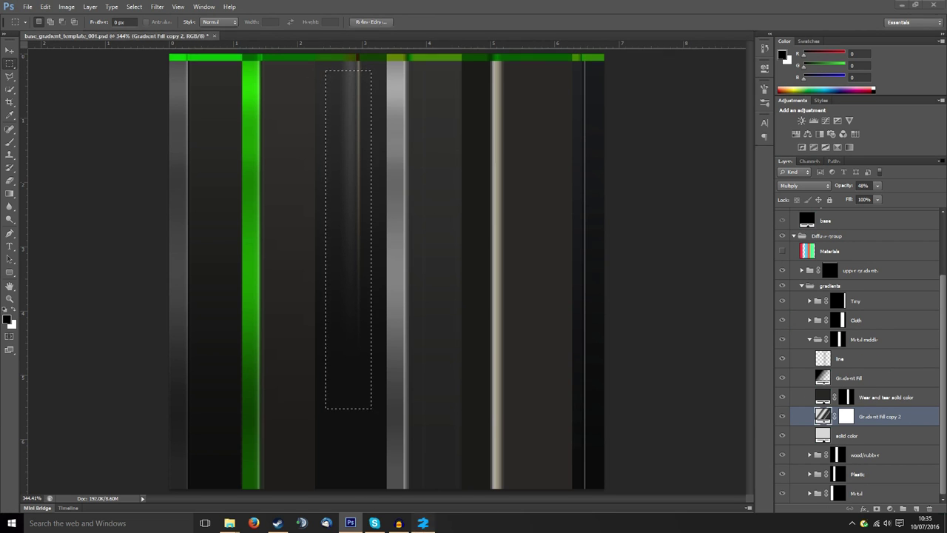
Step: Switch to PAYDAY 2, rotate the gun to view its other side, and return to Photoshop
{"action": "key", "text": "alt+Tab"}
{"action": "left_click_drag", "start_coordinate": [490, 186], "coordinate": [289, 146]}
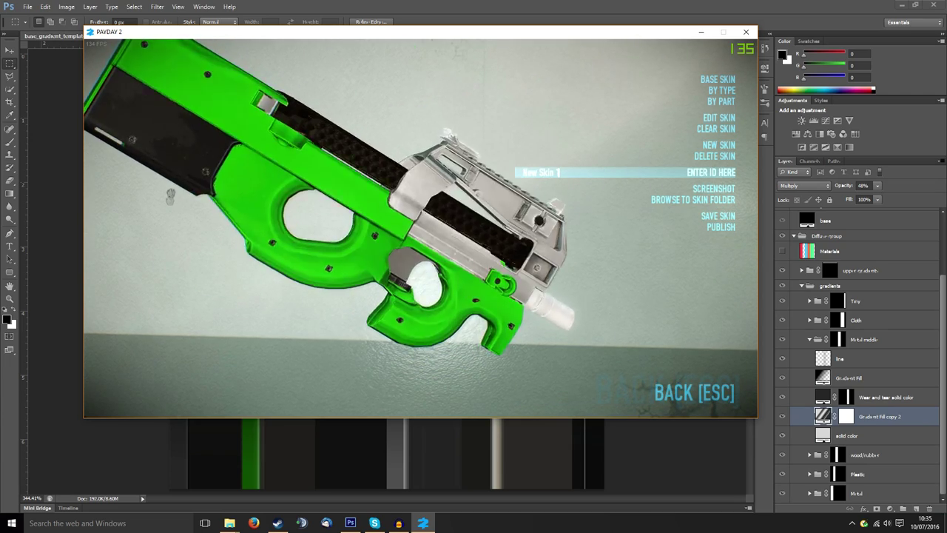
{"action": "key", "text": "alt+Tab"}
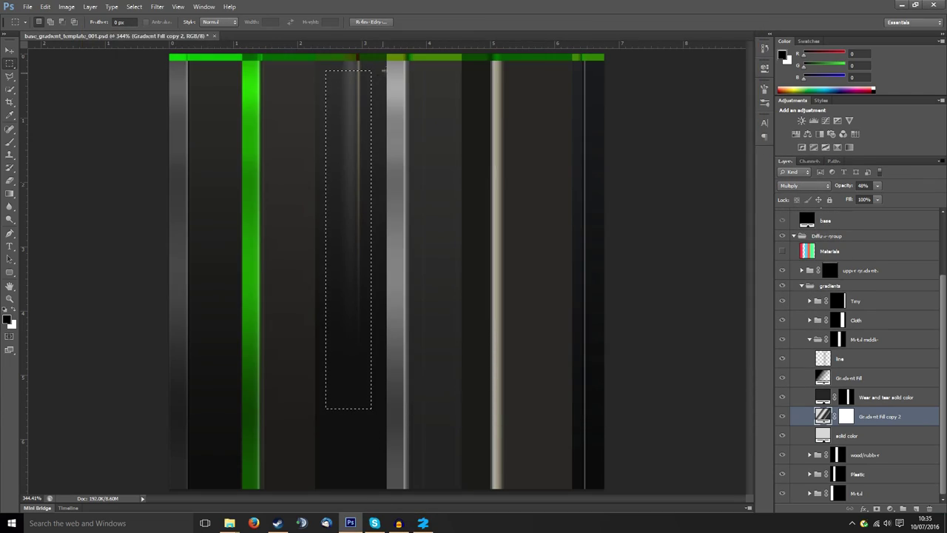
Step: Outline the Metal middle, Cloth and Tiny stripes one after another with rectangular selections
{"action": "left_click_drag", "start_coordinate": [389, 65], "coordinate": [453, 488]}
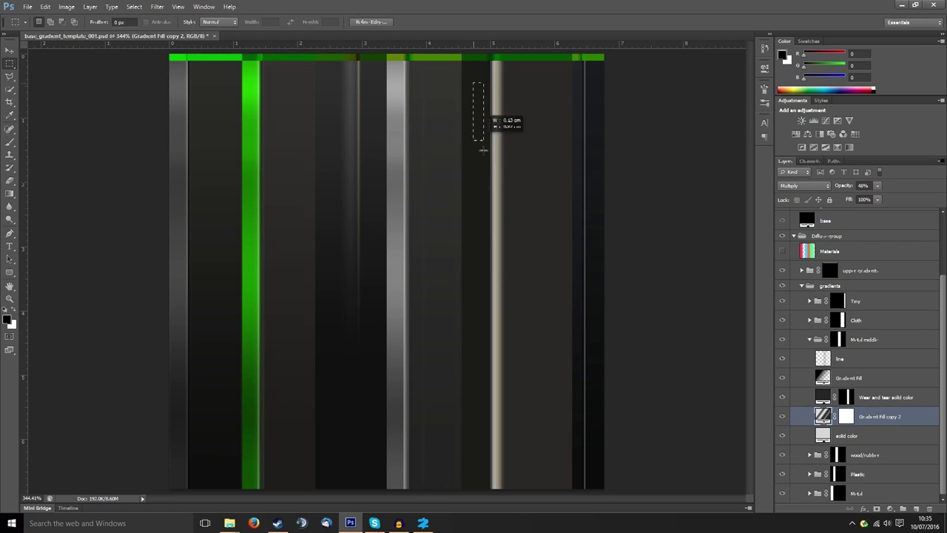
{"action": "left_click_drag", "start_coordinate": [483, 150], "coordinate": [550, 482]}
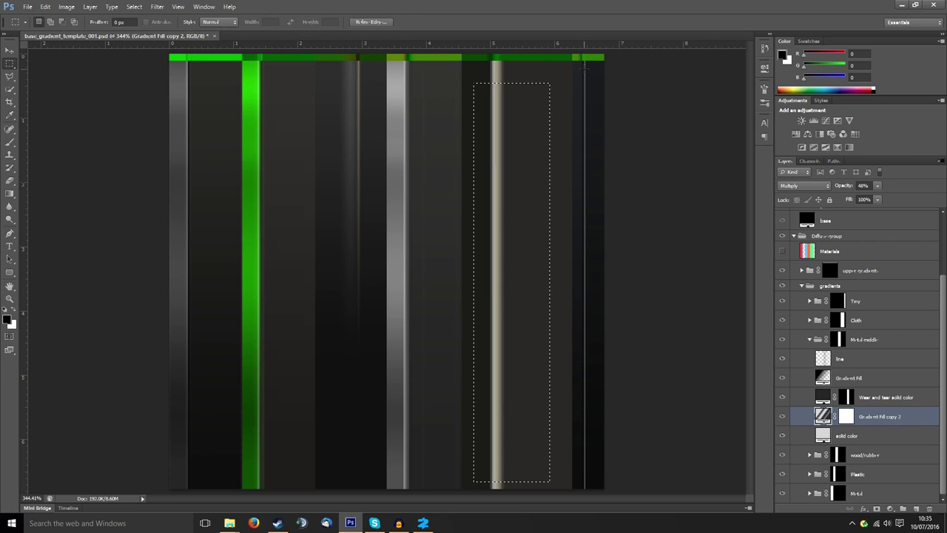
{"action": "left_click_drag", "start_coordinate": [584, 65], "coordinate": [655, 481]}
Step: Switch to PAYDAY 2, examine the gun from several angles and open the by-part skin list
{"action": "left_click", "coordinate": [422, 523]}
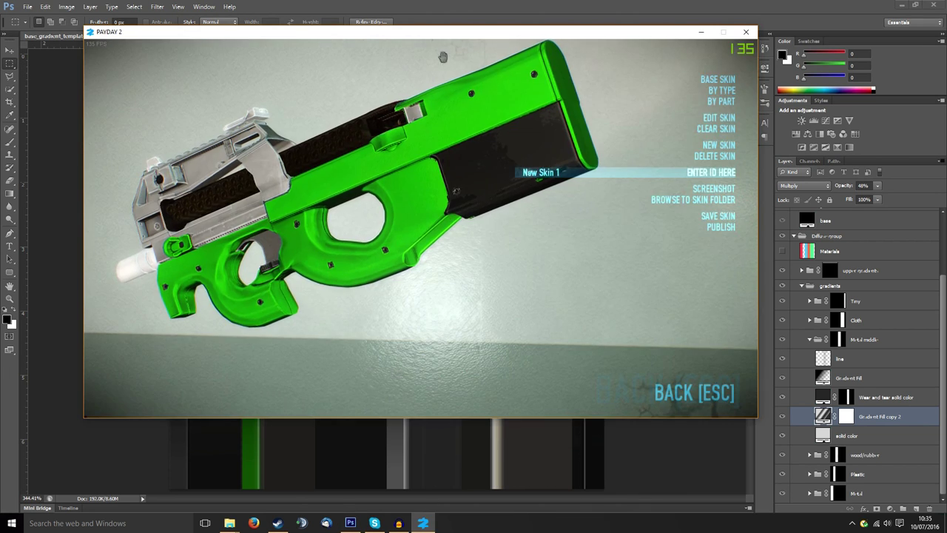
{"action": "left_click_drag", "start_coordinate": [496, 134], "coordinate": [436, 196]}
{"action": "left_click_drag", "start_coordinate": [447, 135], "coordinate": [225, 205]}
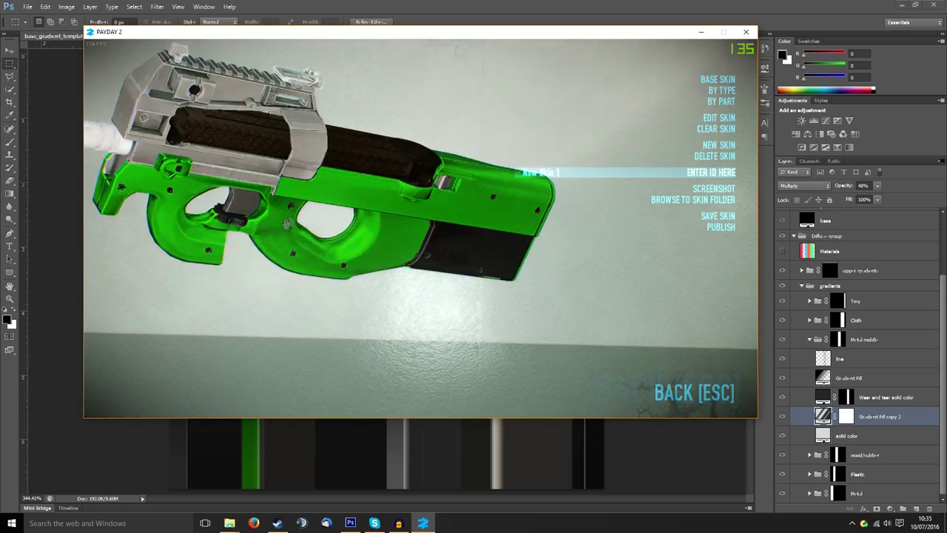
{"action": "left_click_drag", "start_coordinate": [296, 191], "coordinate": [221, 167]}
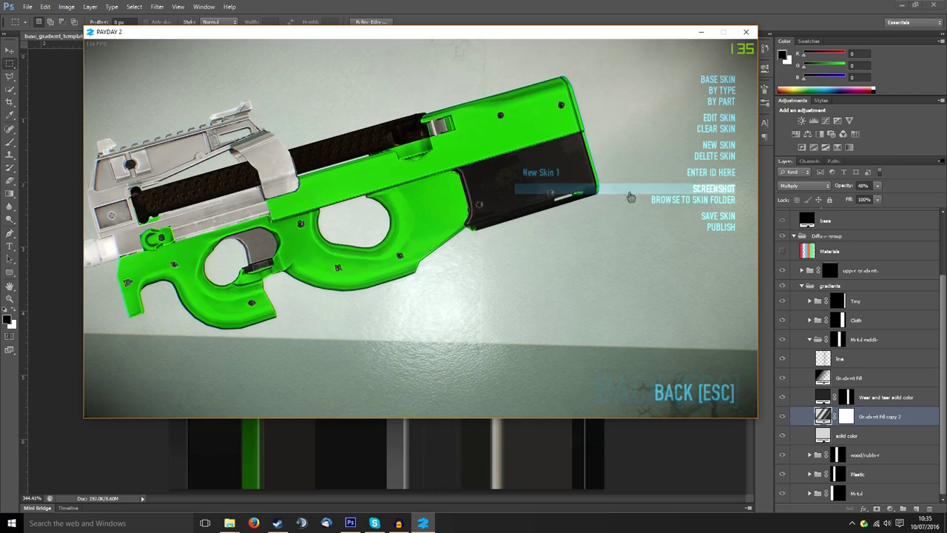
{"action": "left_click", "coordinate": [682, 101]}
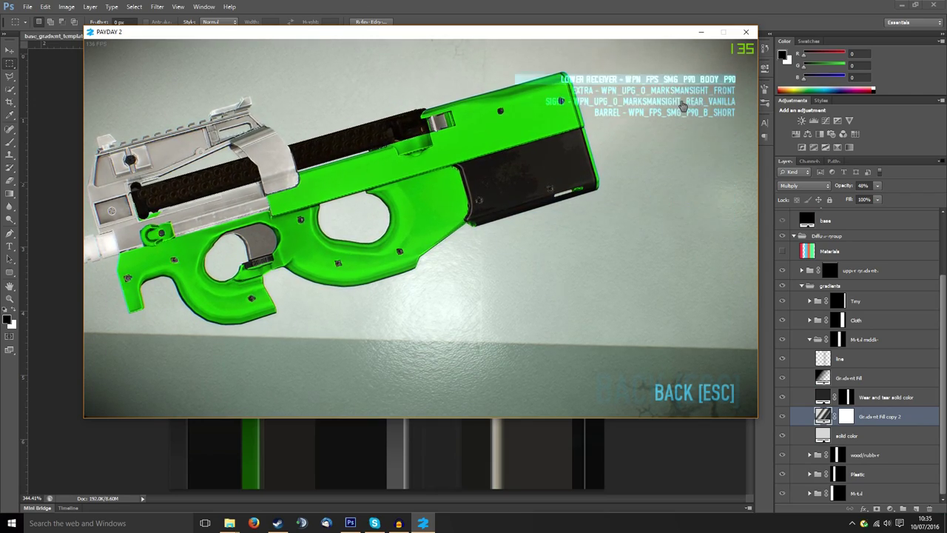
Step: Open the lower receiver's skin settings from the by-part list, review them, and return to the main skin menu
{"action": "left_click", "coordinate": [644, 82]}
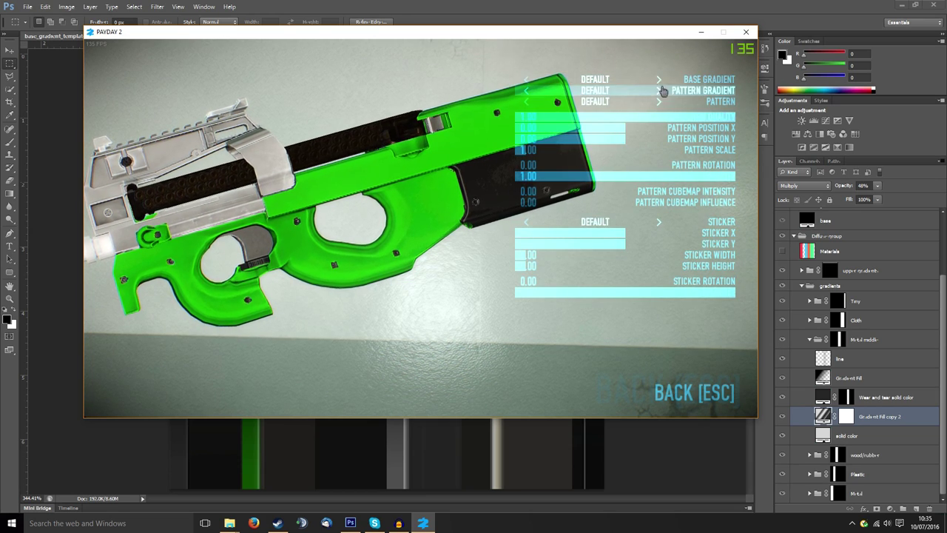
{"action": "left_click", "coordinate": [659, 81]}
{"action": "key", "text": "Escape"}
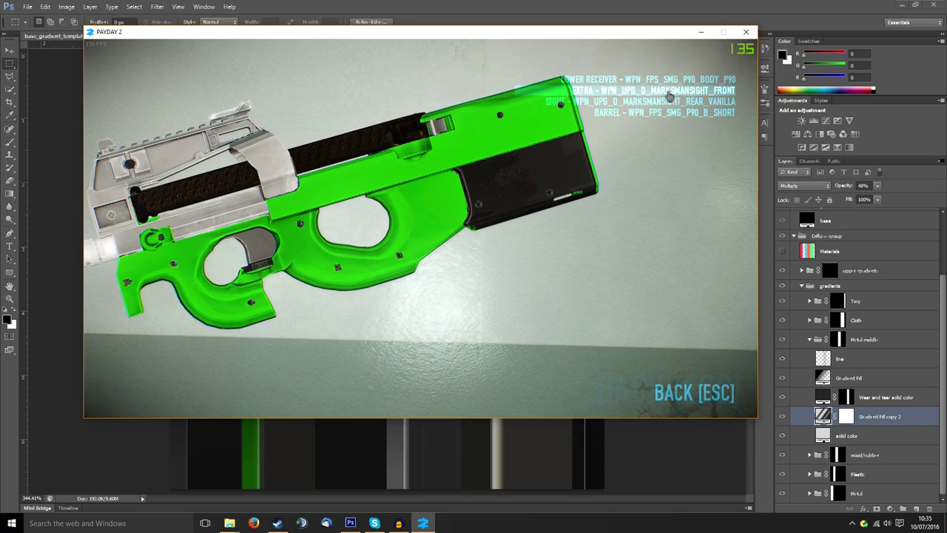
{"action": "left_click", "coordinate": [681, 102]}
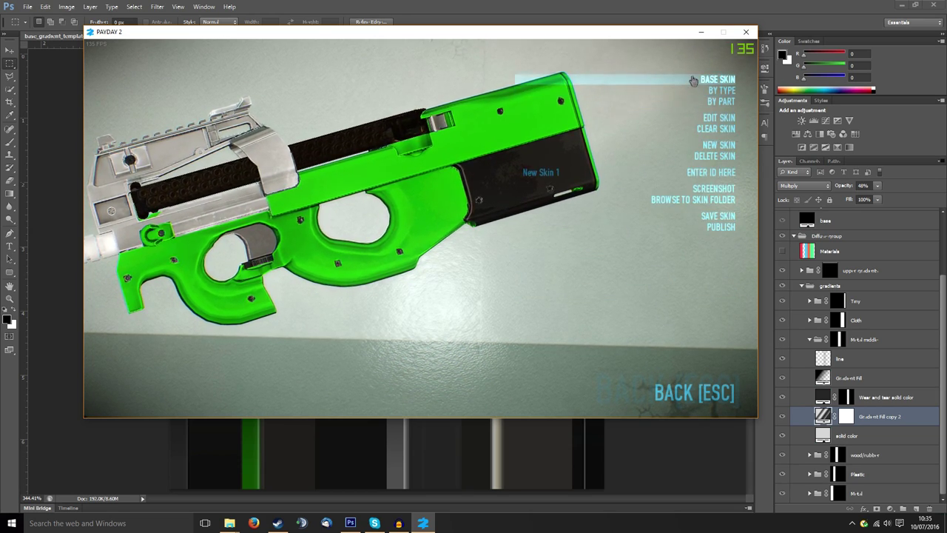
Step: Review the base skin settings, return to the main skin menu, and rotate the gun to examine its front and both sides
{"action": "key", "text": "Down"}
{"action": "key", "text": "Down"}
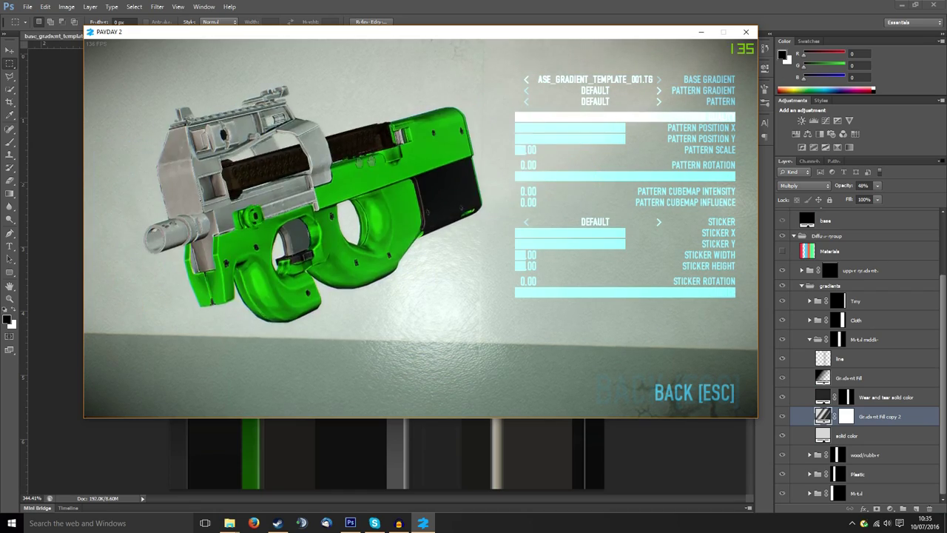
{"action": "left_click_drag", "start_coordinate": [133, 188], "coordinate": [212, 209]}
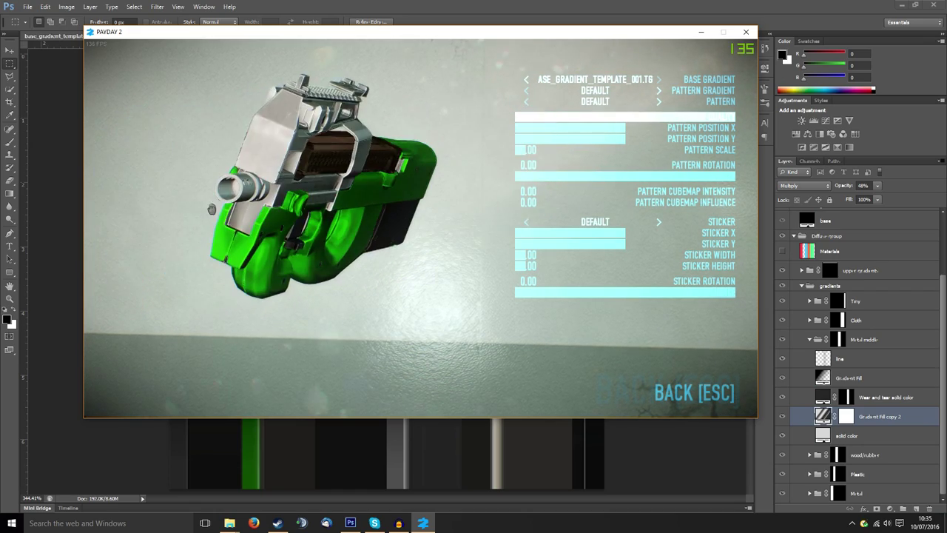
{"action": "left_click_drag", "start_coordinate": [294, 152], "coordinate": [283, 154]}
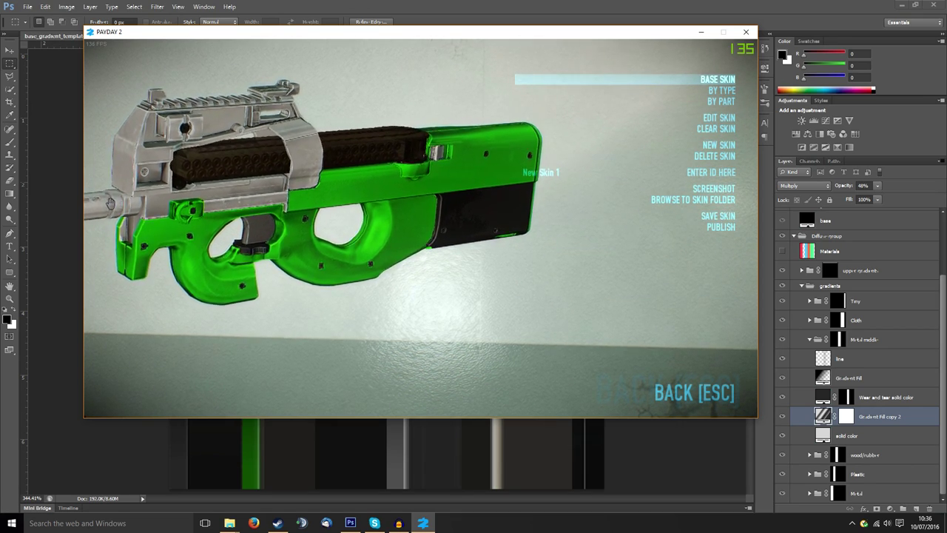
{"action": "left_click_drag", "start_coordinate": [158, 200], "coordinate": [219, 91]}
{"action": "left_click_drag", "start_coordinate": [451, 257], "coordinate": [396, 223]}
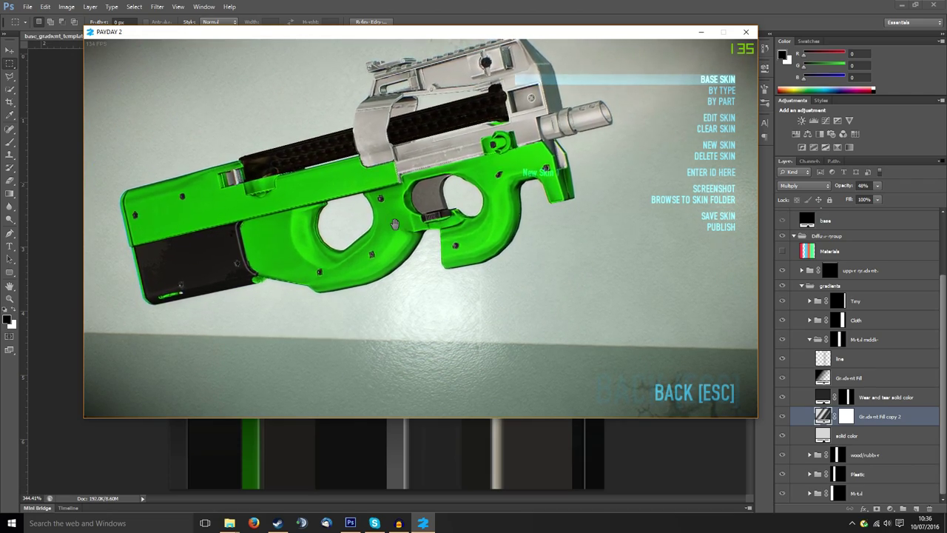
{"action": "left_click_drag", "start_coordinate": [407, 157], "coordinate": [225, 236]}
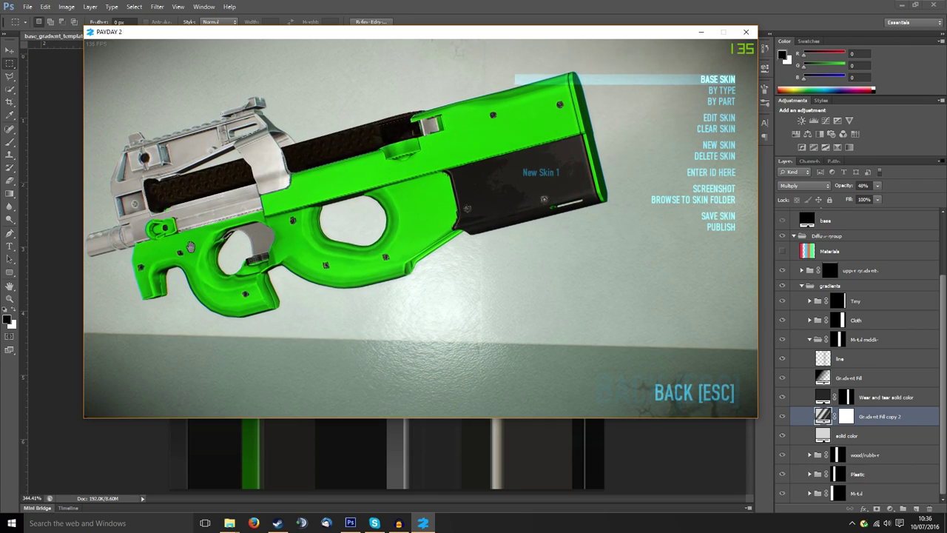